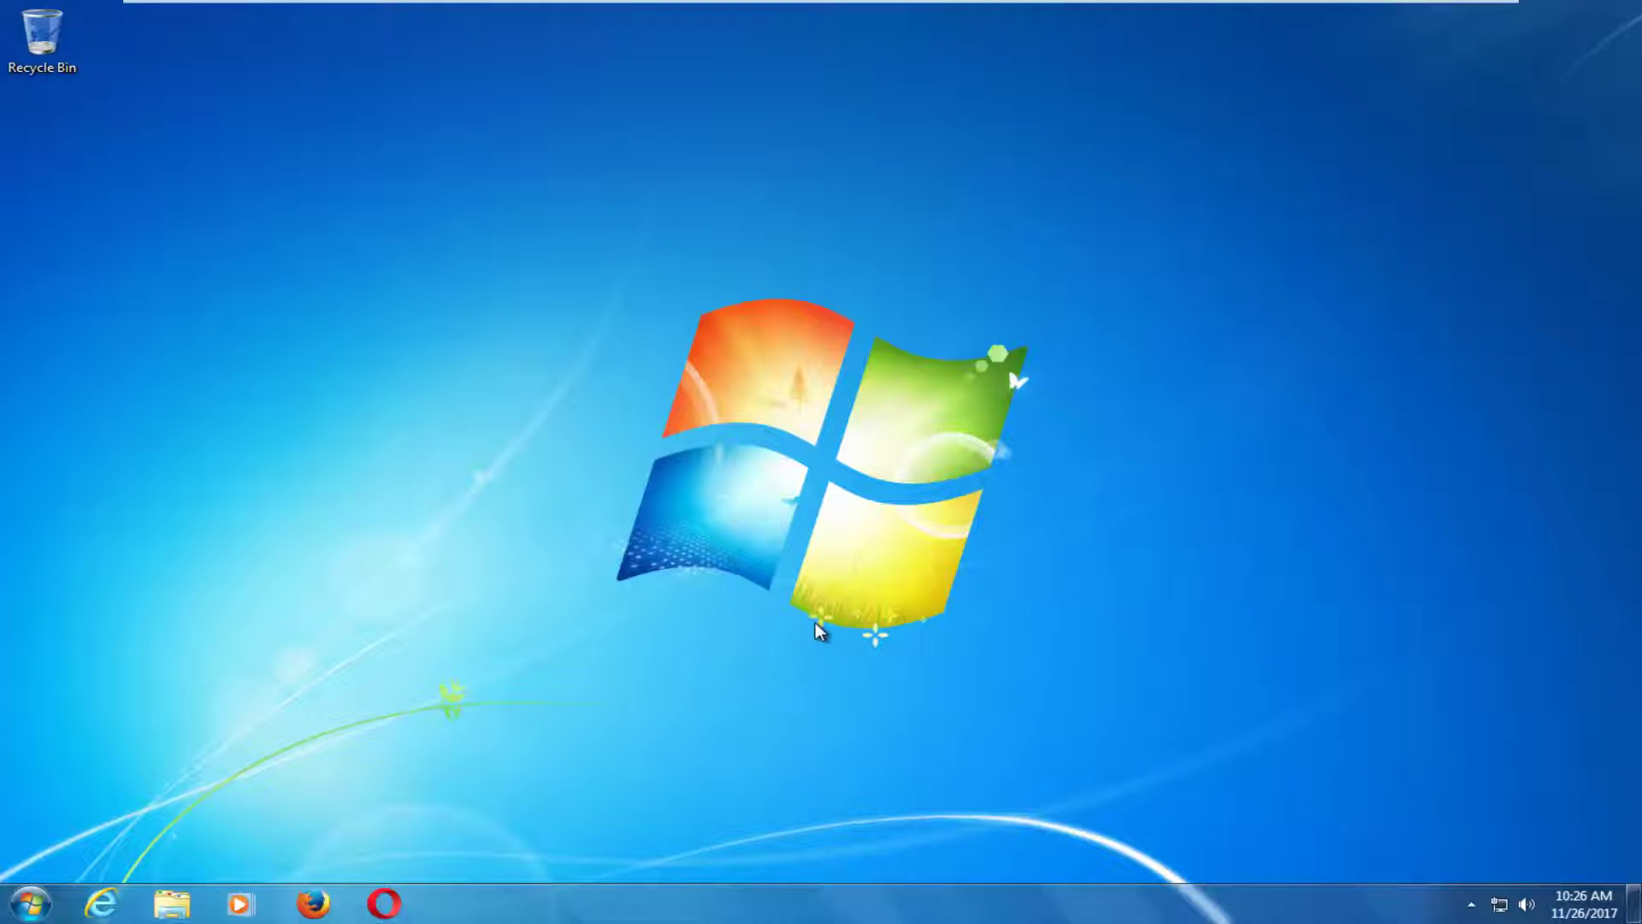
# Step: In Firefox, Google 'windows 10 media creation tool' and open Microsoft's Download Windows 10 page
pyautogui.click(313, 902)
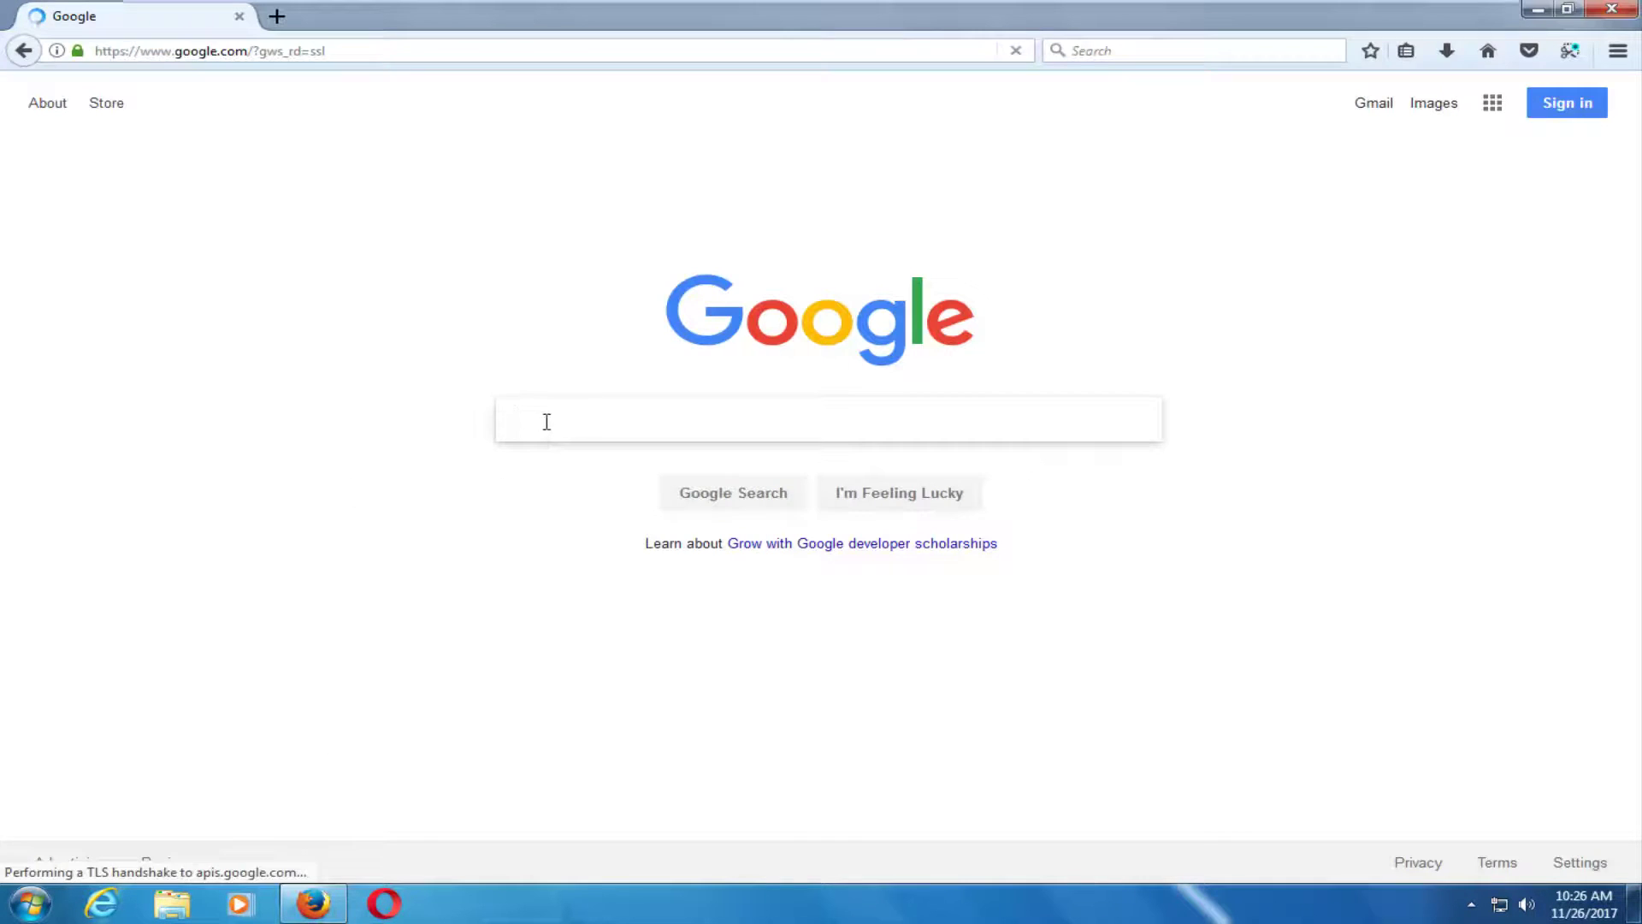
pyautogui.write('windows ')
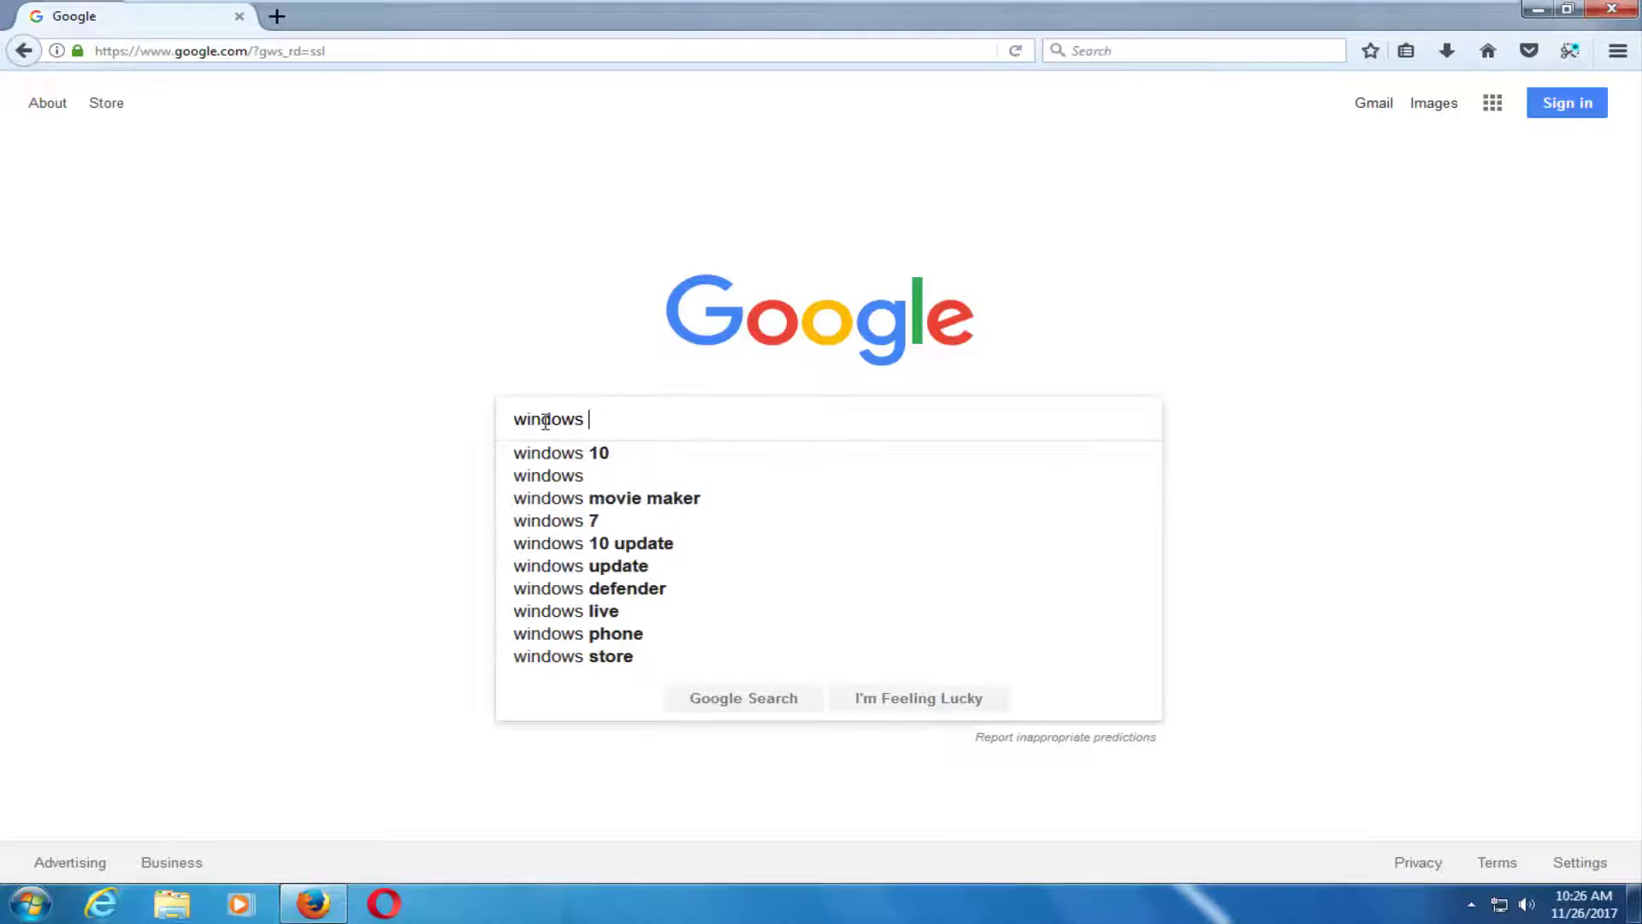
pyautogui.write('10 media')
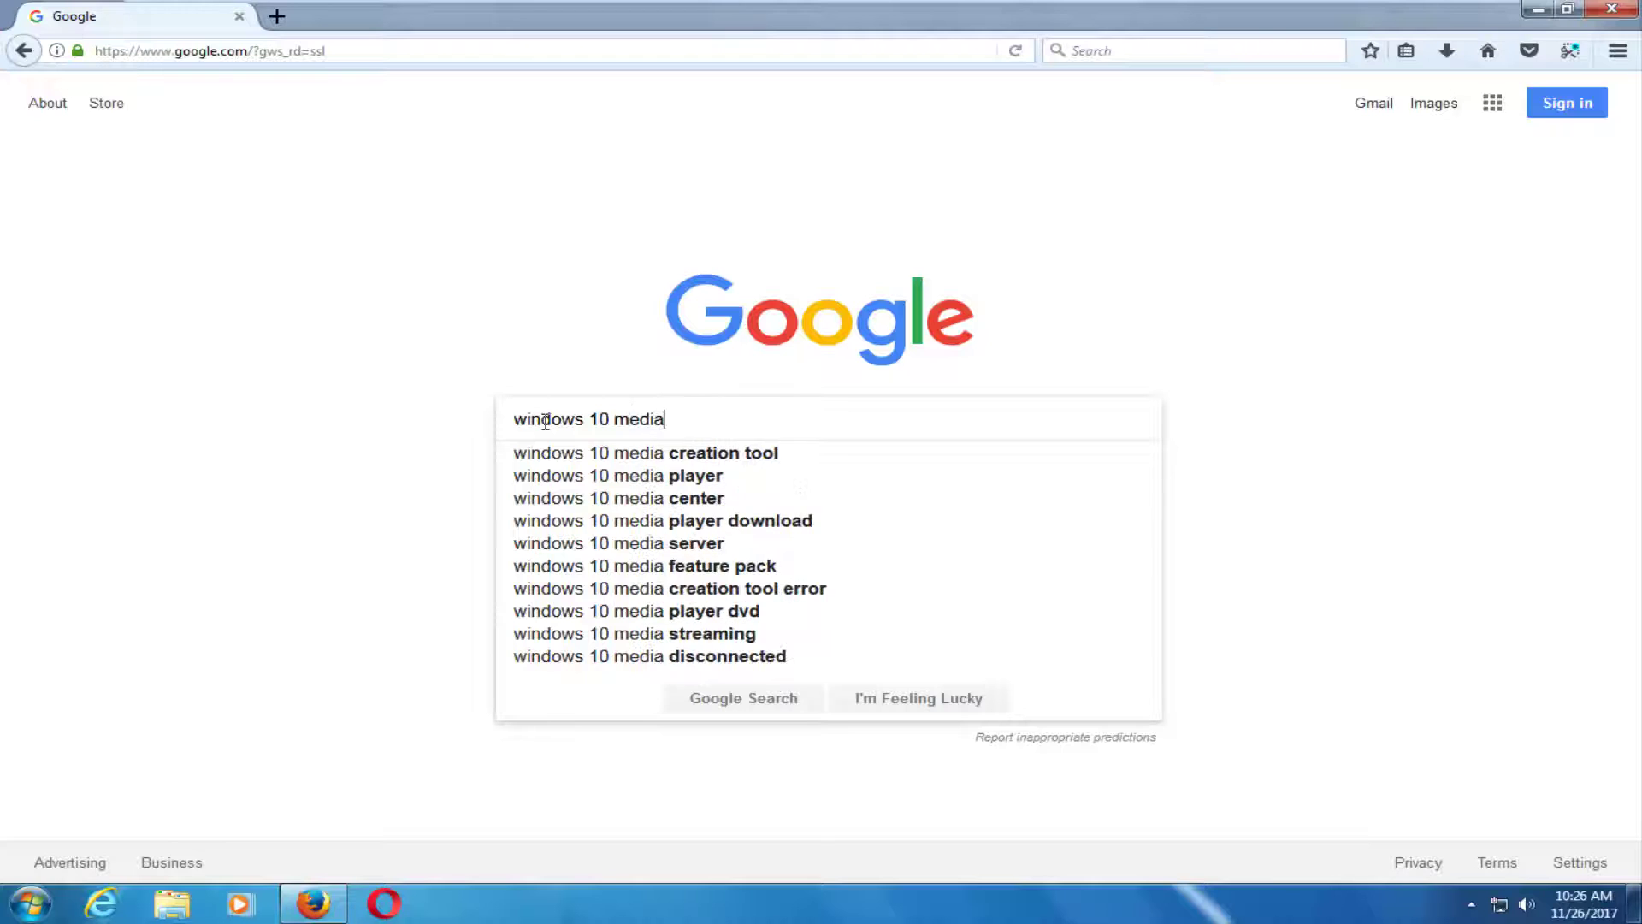
pyautogui.press('Down')
pyautogui.press('Return')
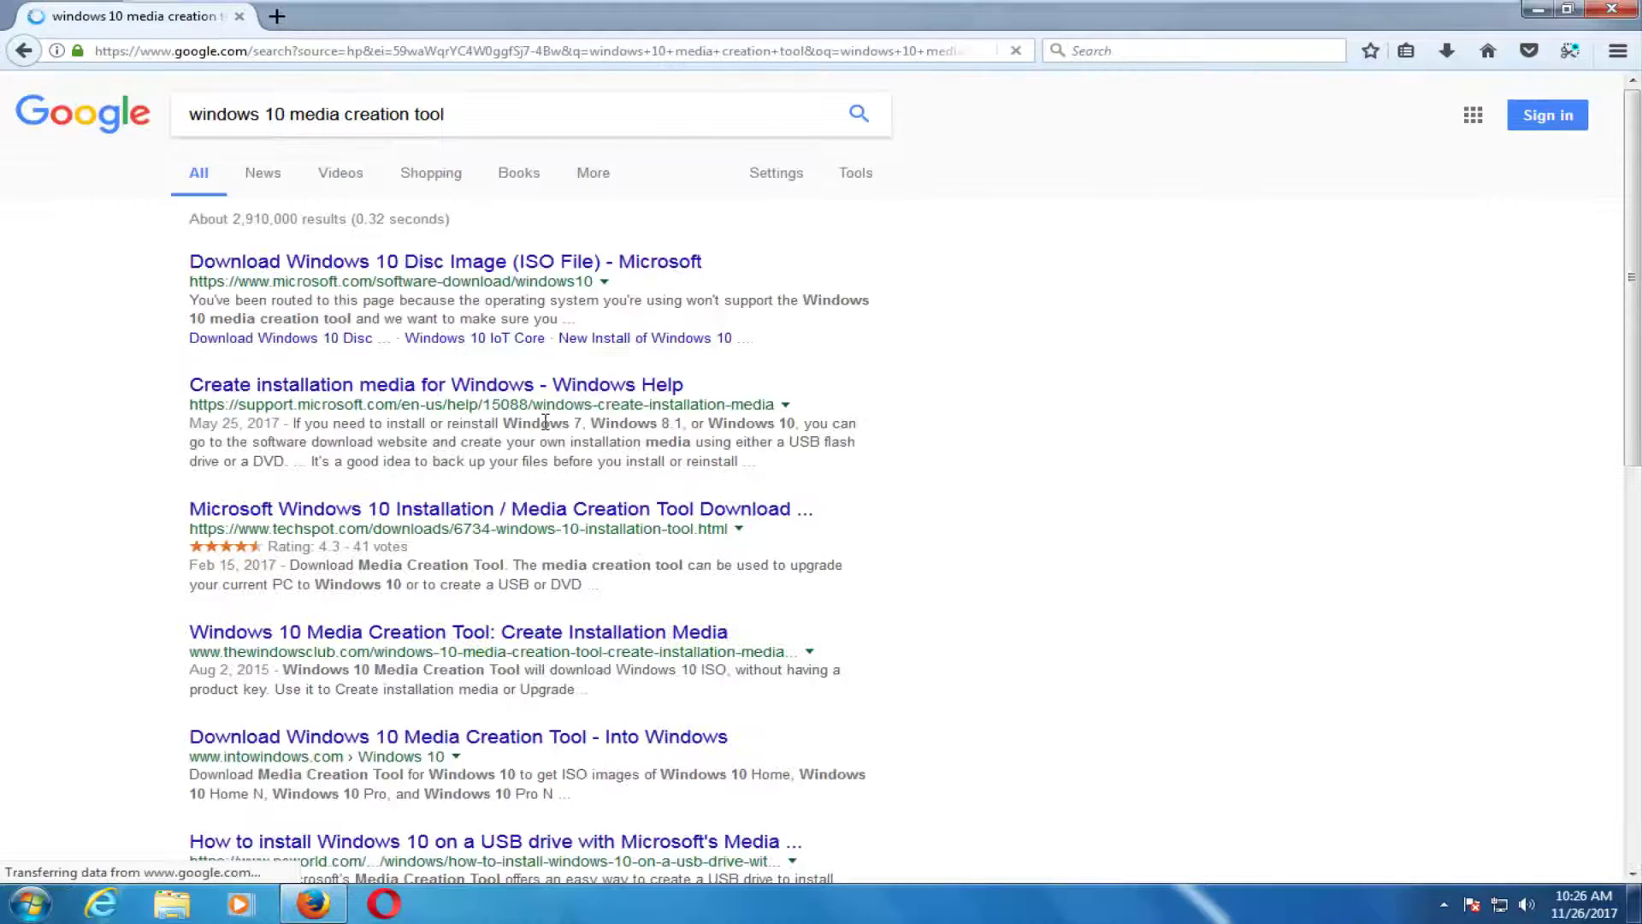
pyautogui.click(472, 265)
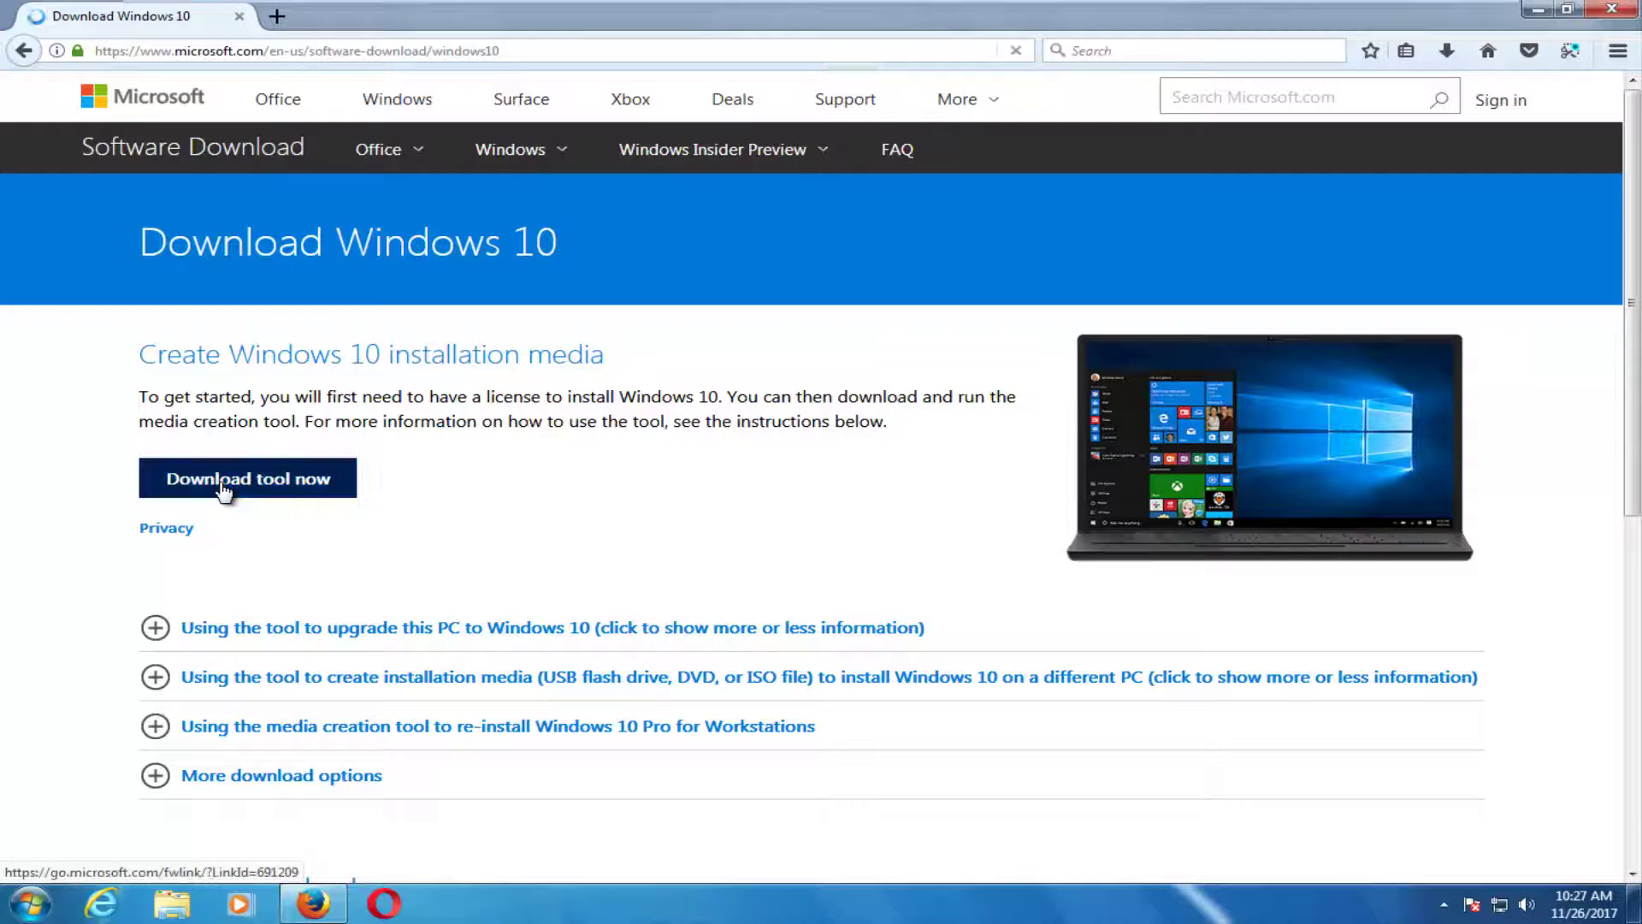
# Step: Save MediaCreationTool.exe (17.8 MB), run it from Downloads, and minimize Firefox
pyautogui.click(223, 490)
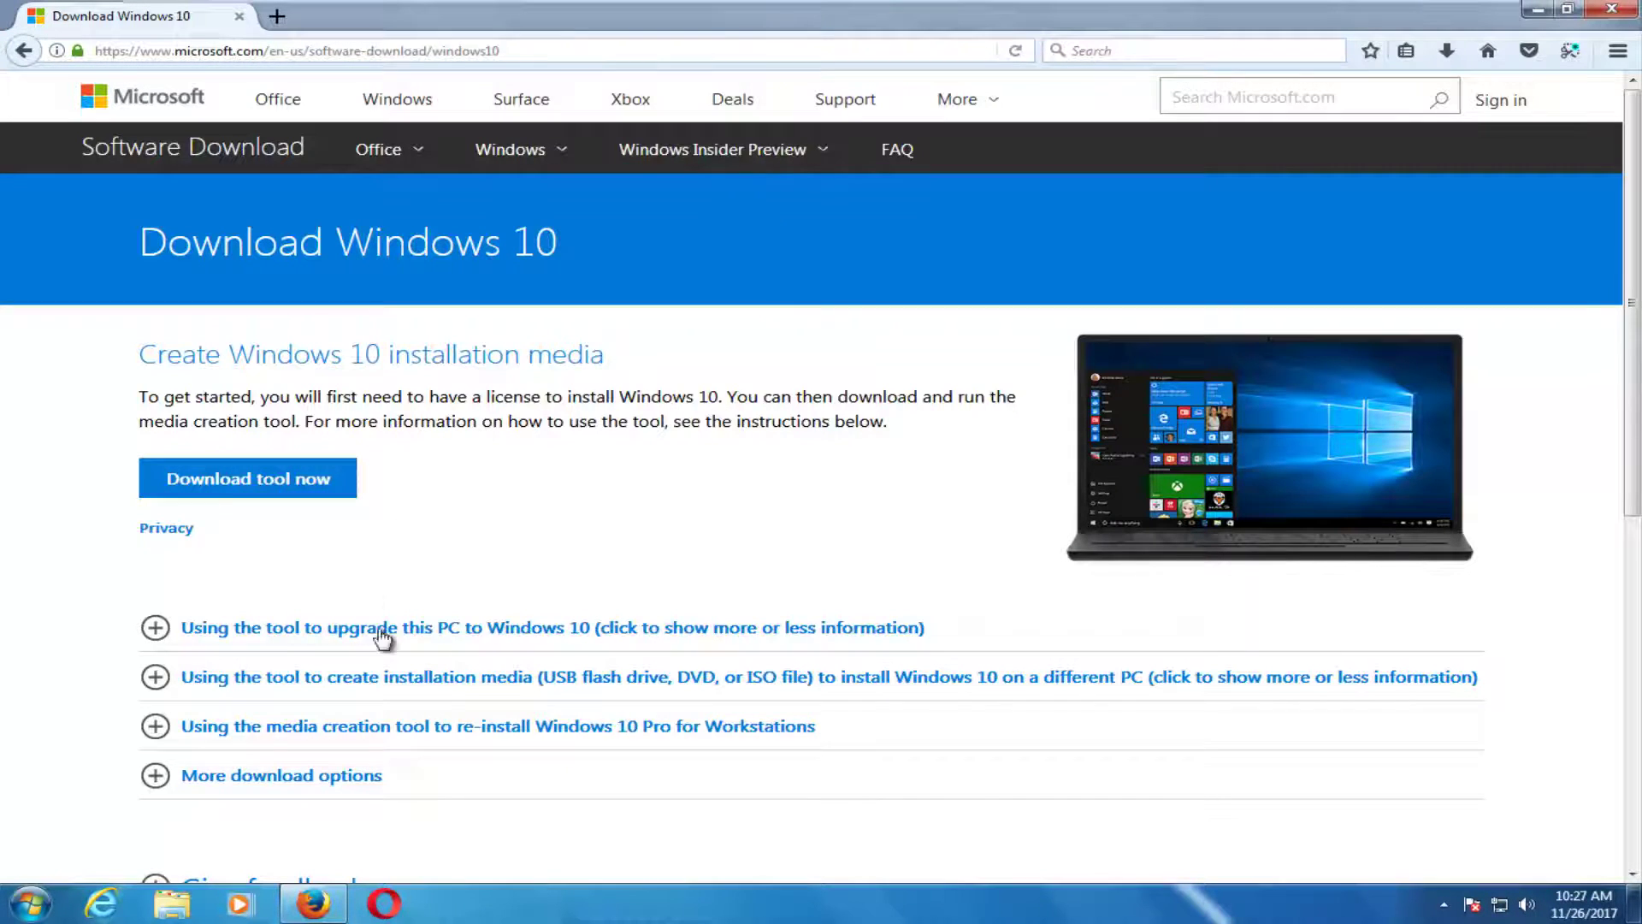
pyautogui.click(223, 488)
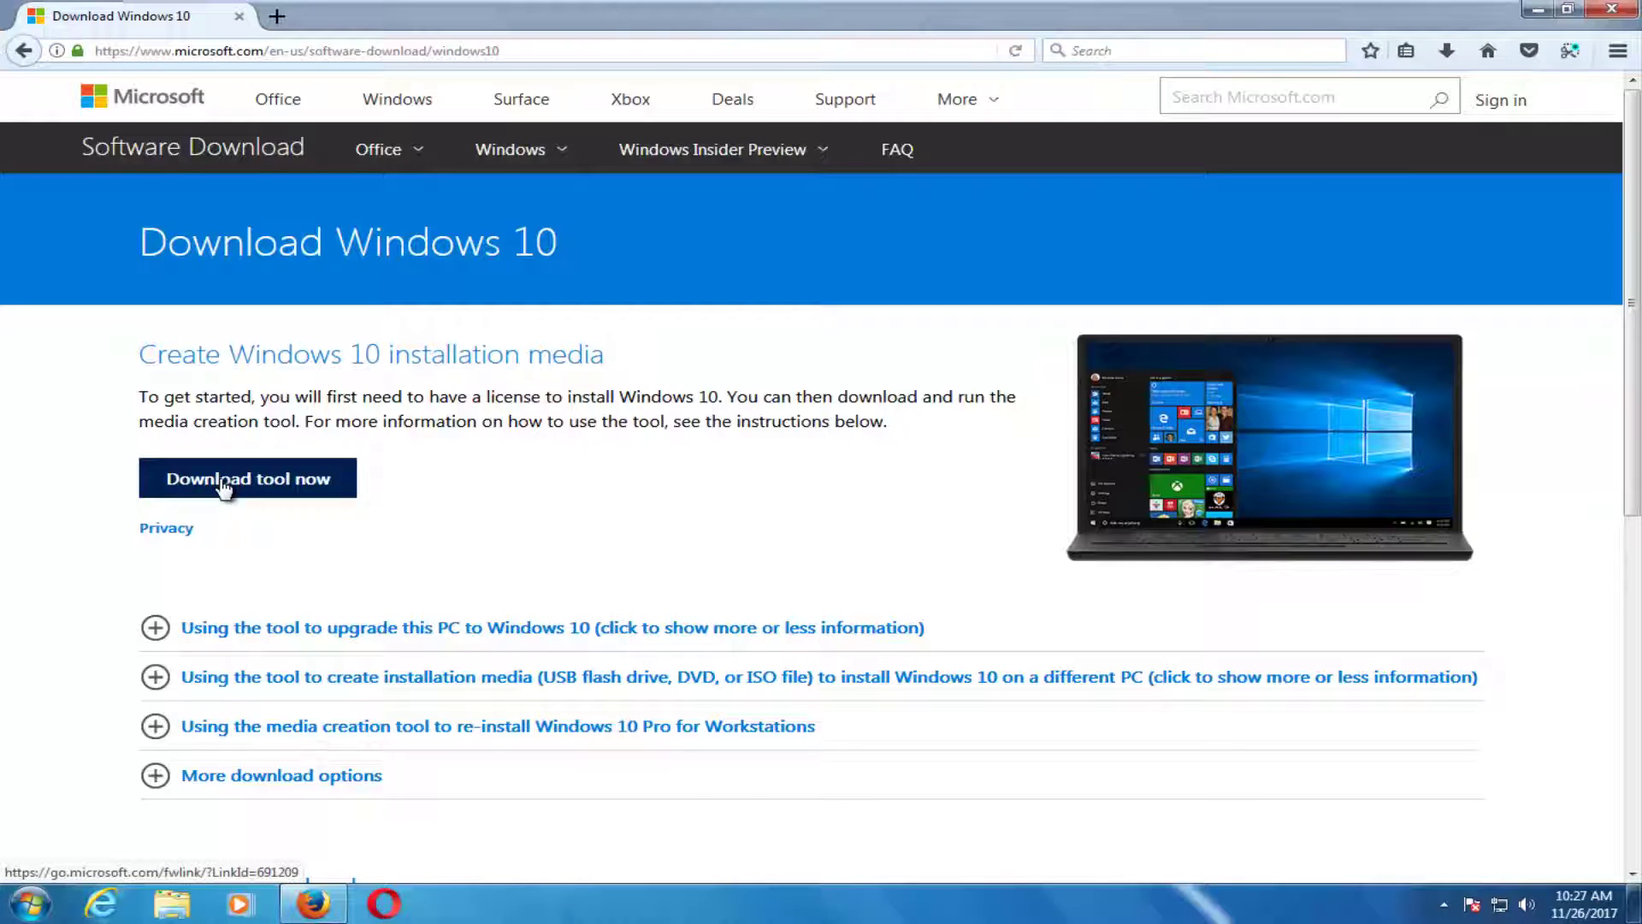
pyautogui.click(906, 517)
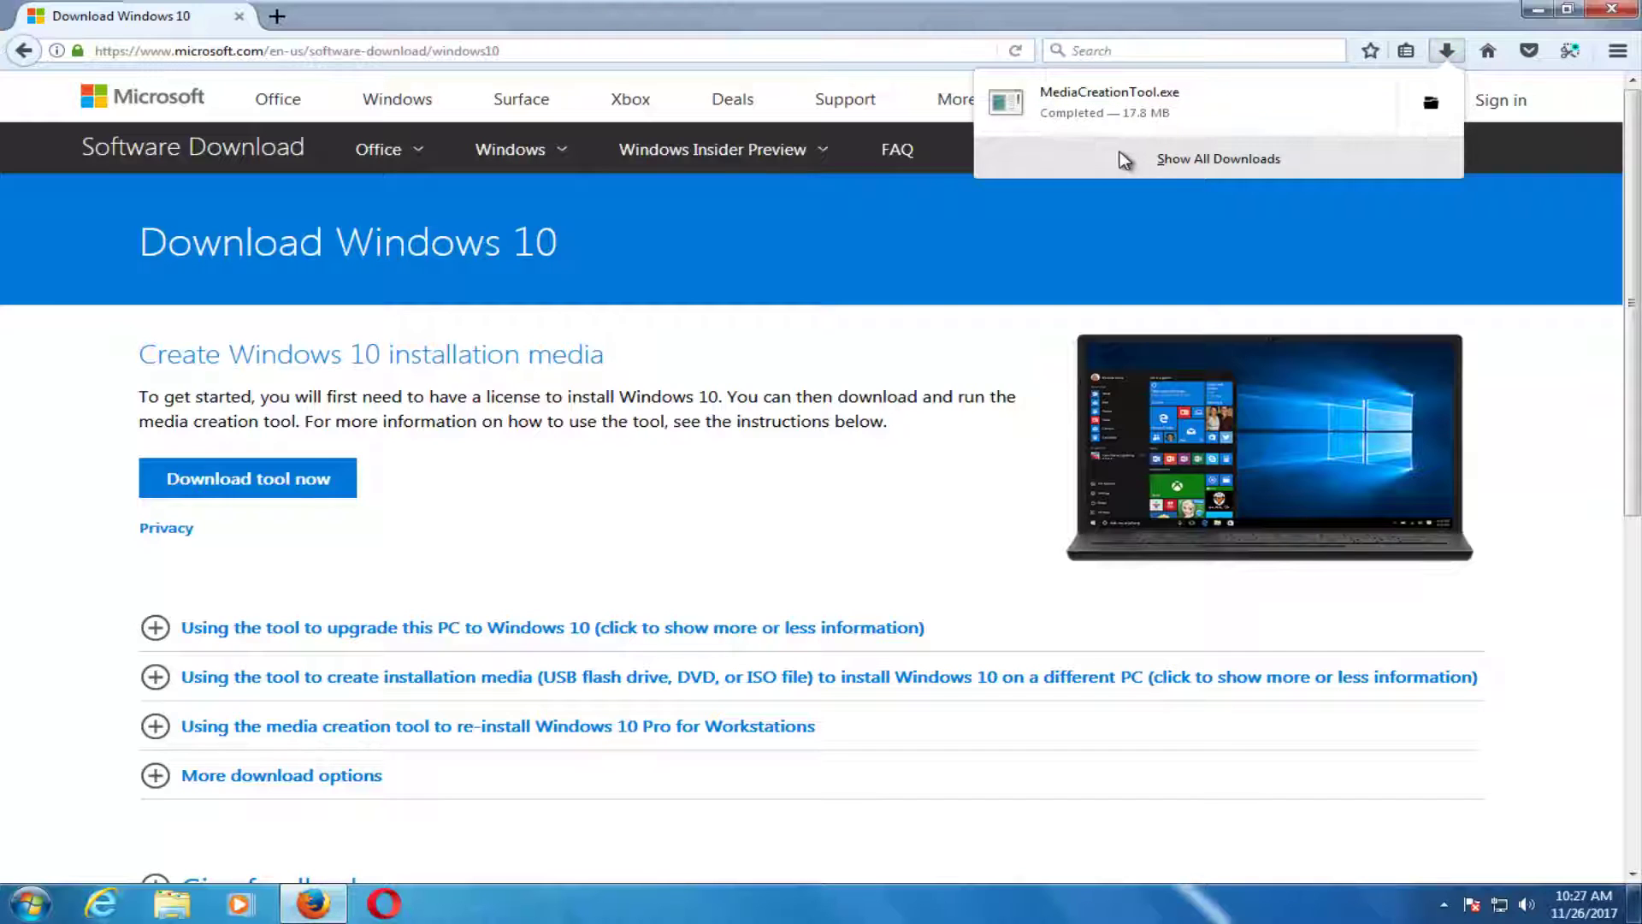
pyautogui.click(1111, 105)
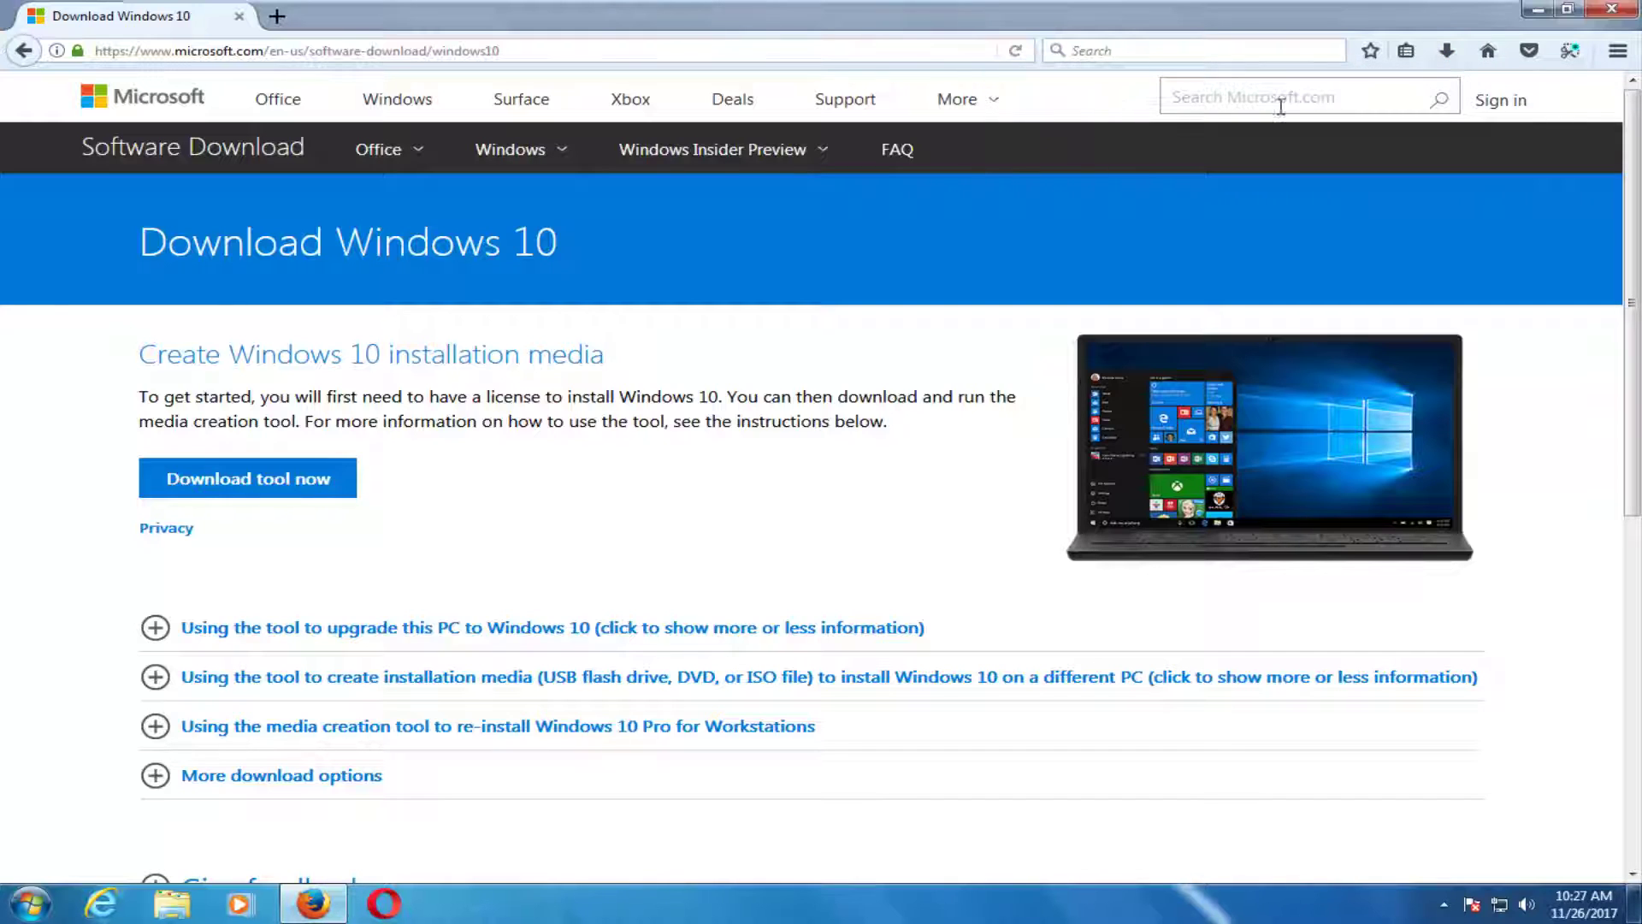
pyautogui.click(1538, 10)
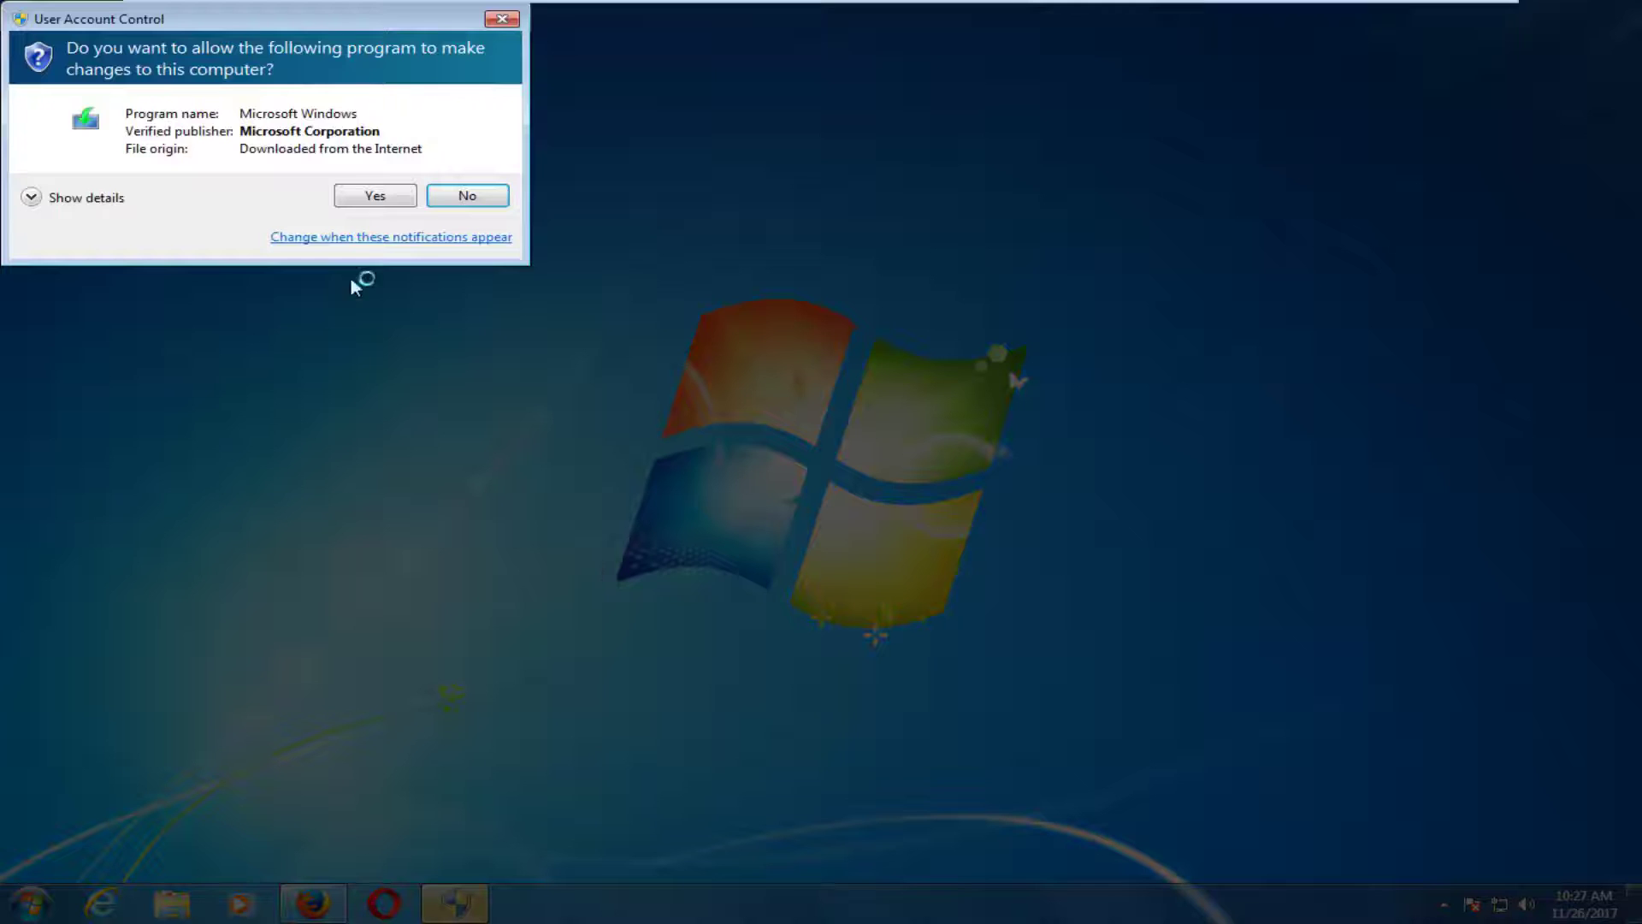
# Step: Approve the User Account Control prompt and accept the Media Creation Tool license terms
pyautogui.moveTo(322, 36); pyautogui.dragTo(866, 339)
pyautogui.click(910, 488)
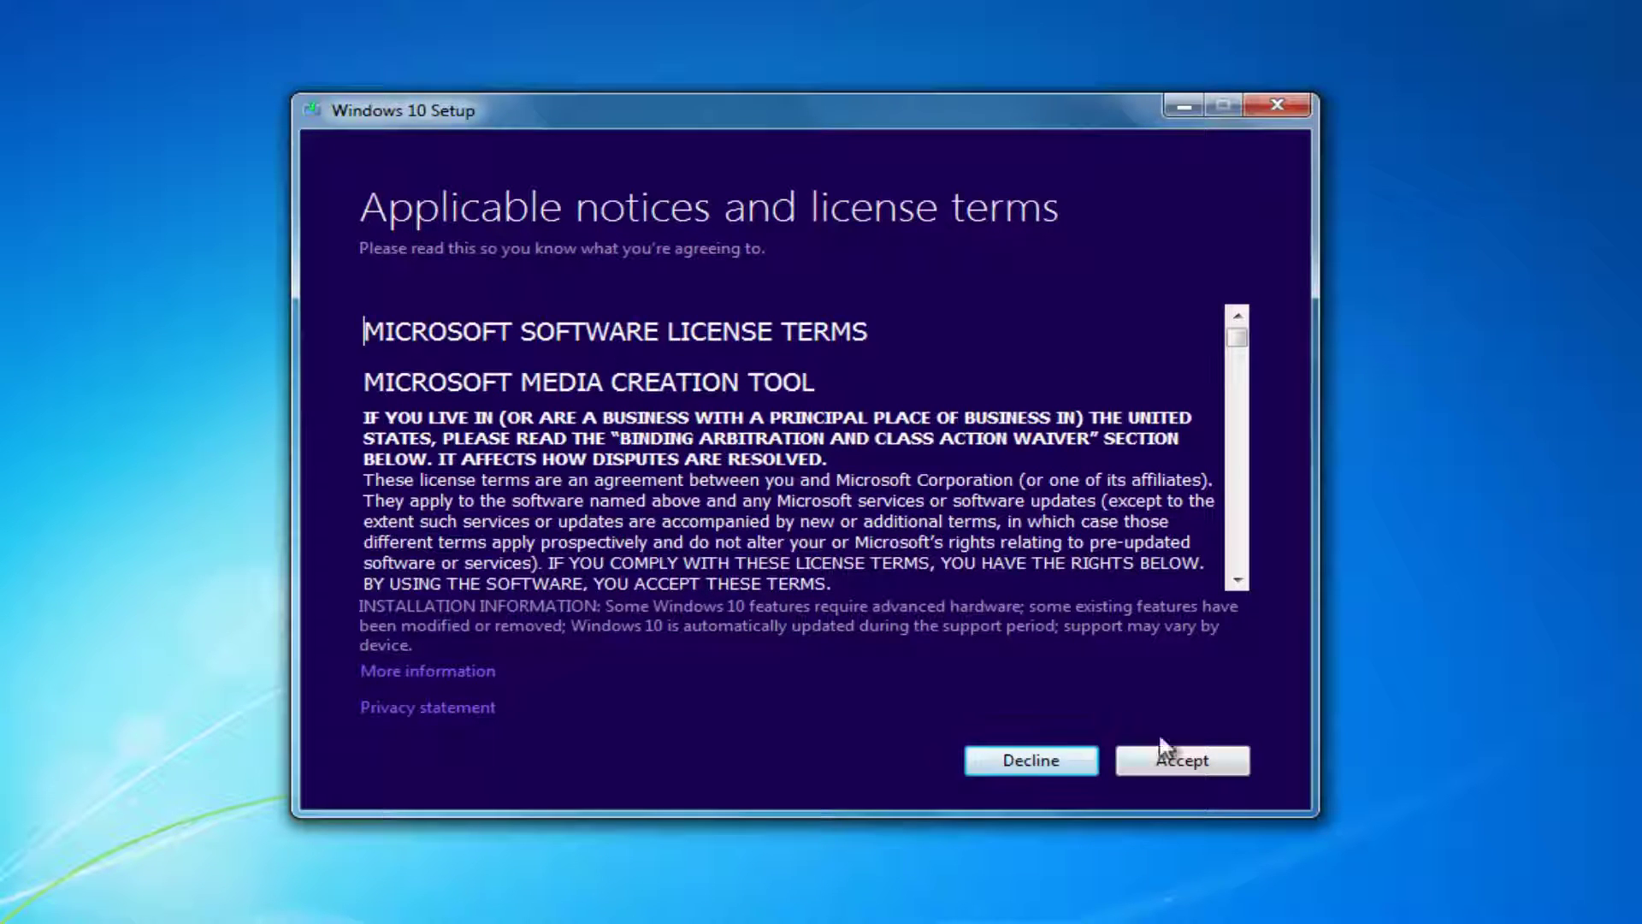
pyautogui.click(1173, 762)
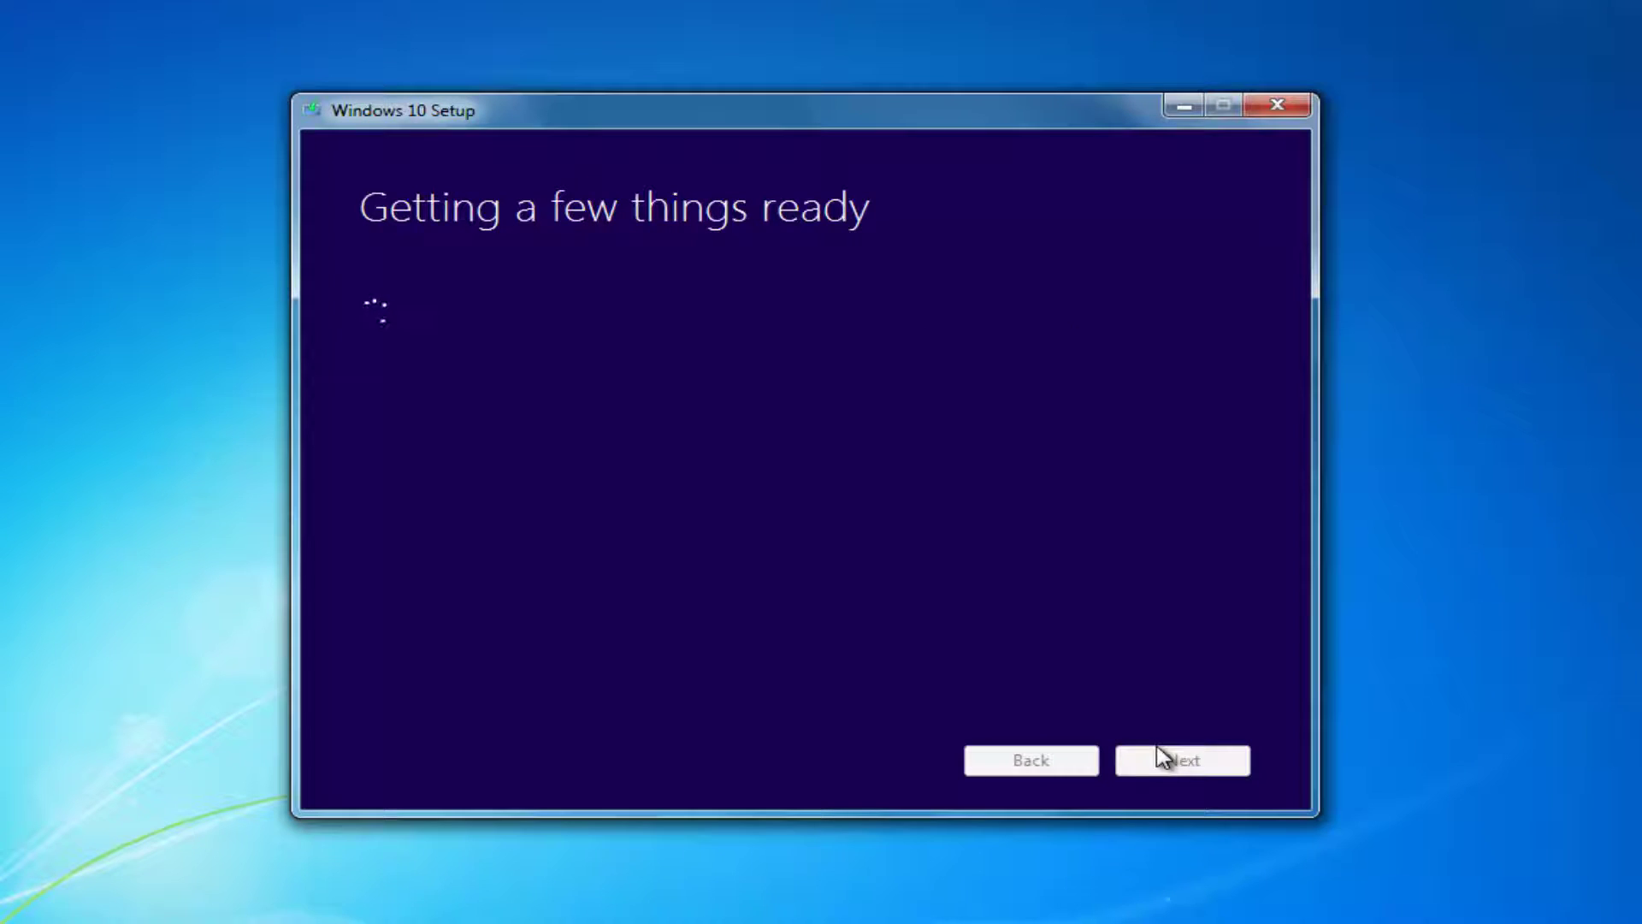
# Step: Choose to create media for another PC with English (United States), Windows 10, 32-bit (x86)
pyautogui.click(472, 342)
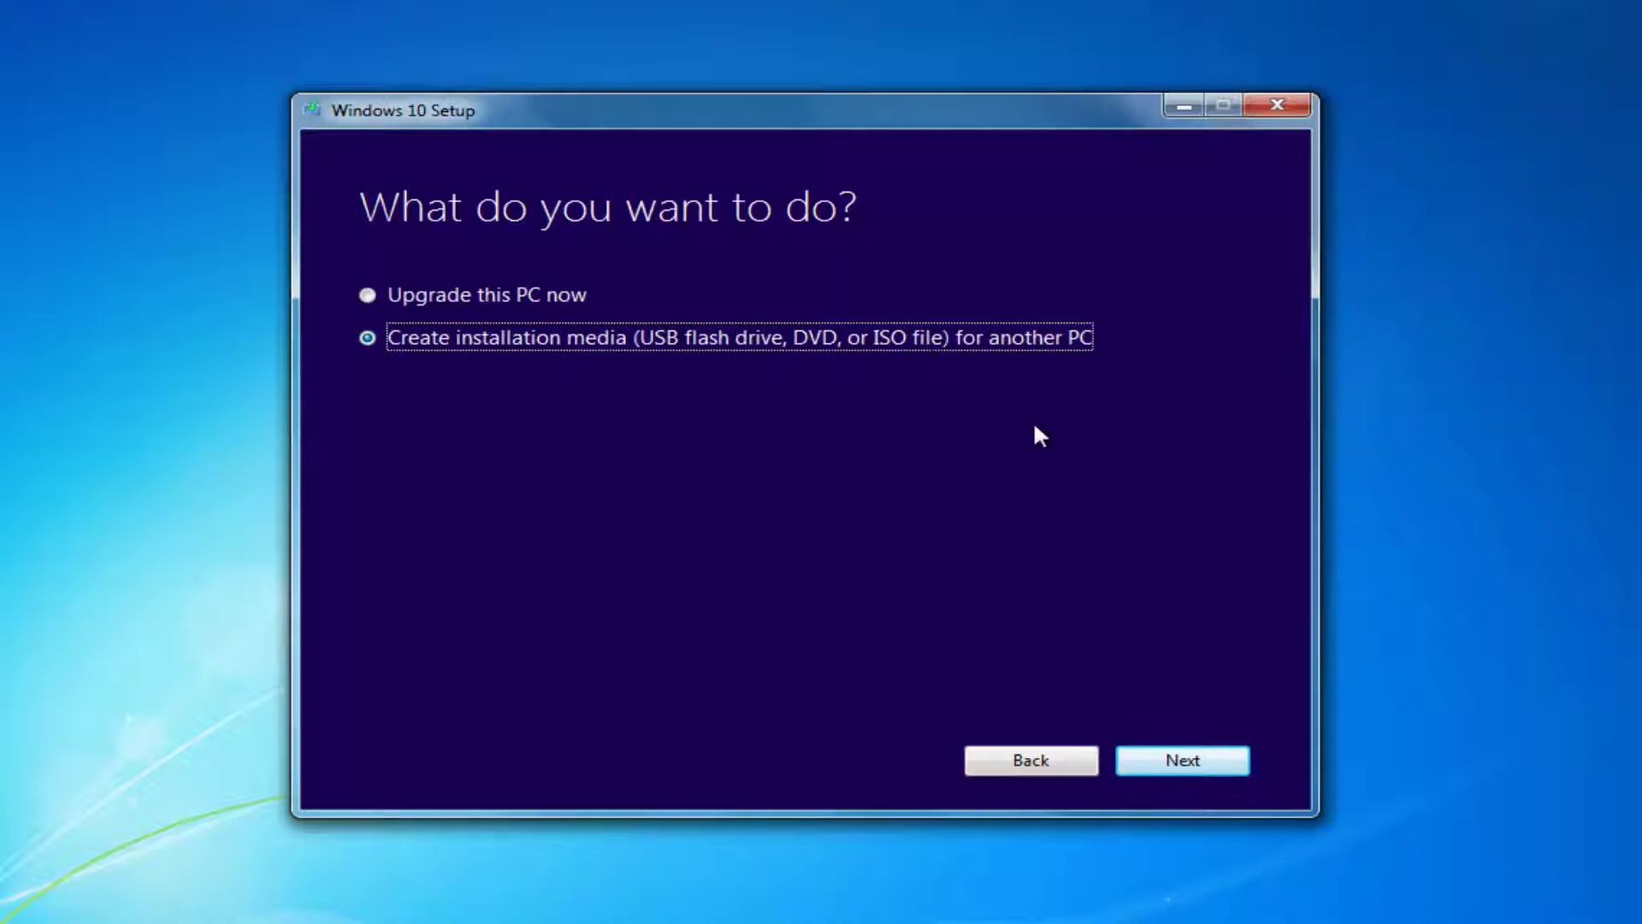
pyautogui.click(1146, 759)
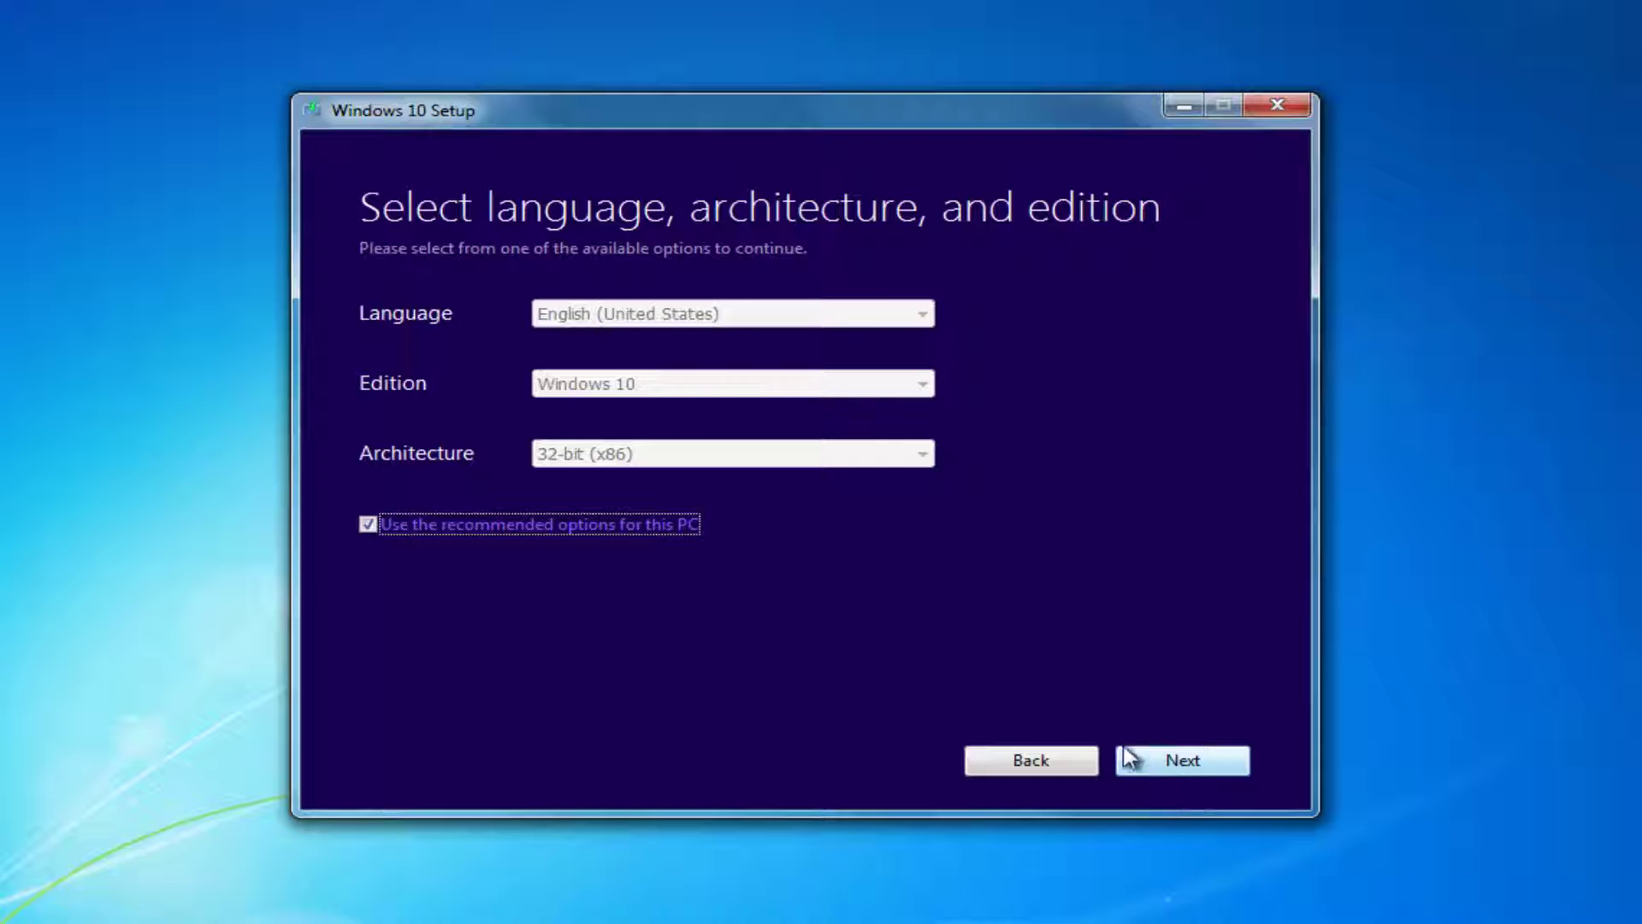
pyautogui.click(362, 522)
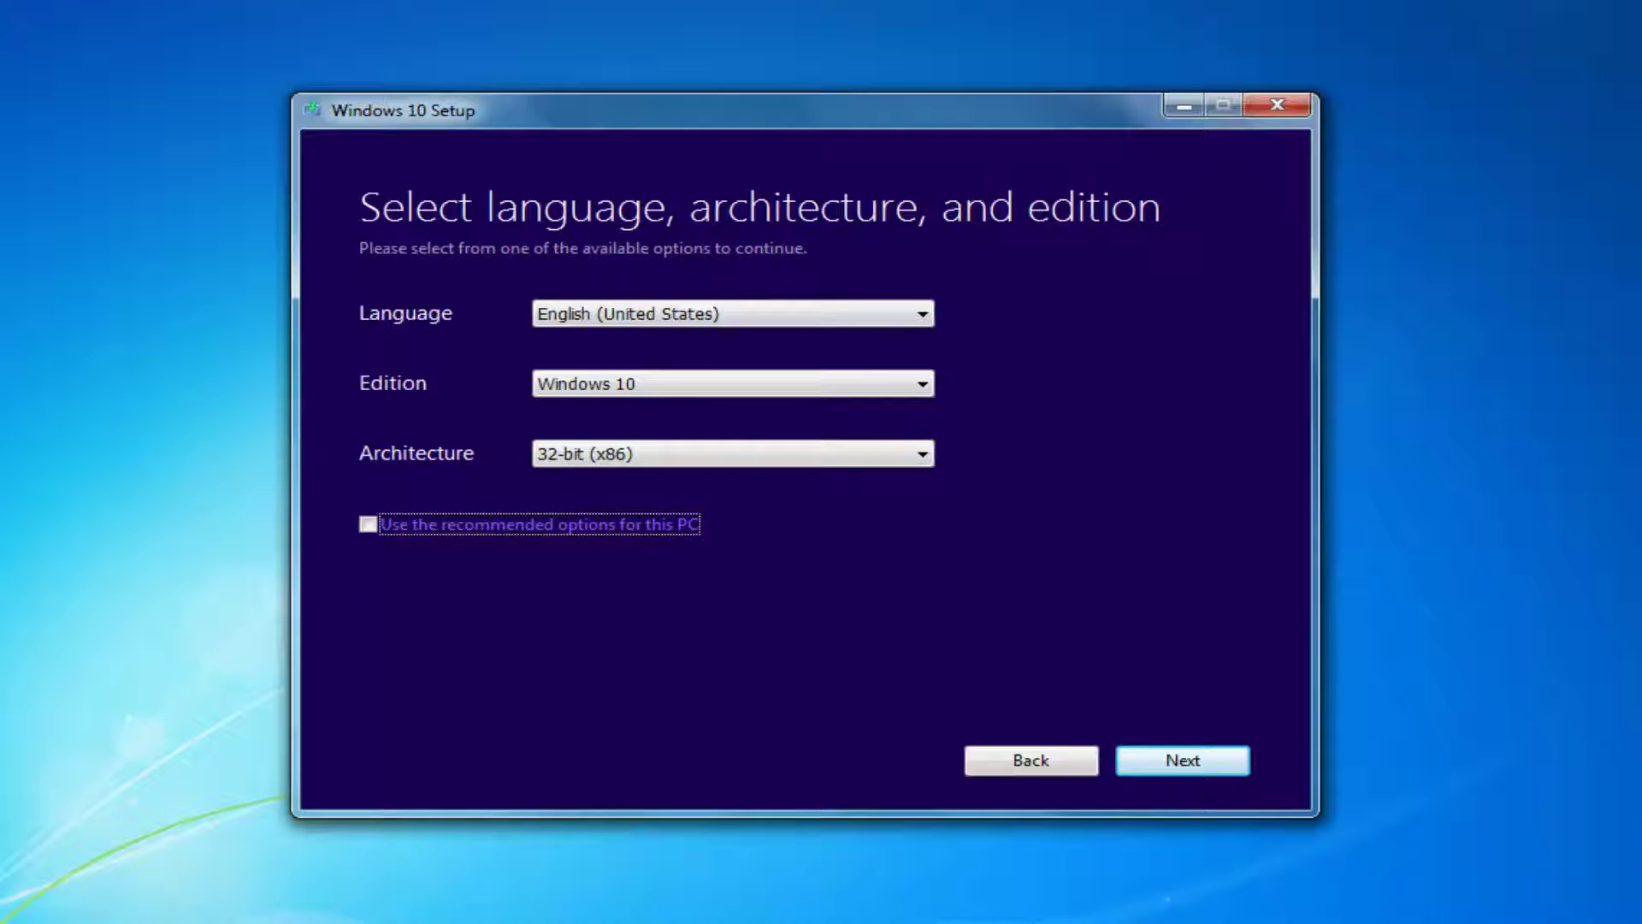
pyautogui.click(109, 383)
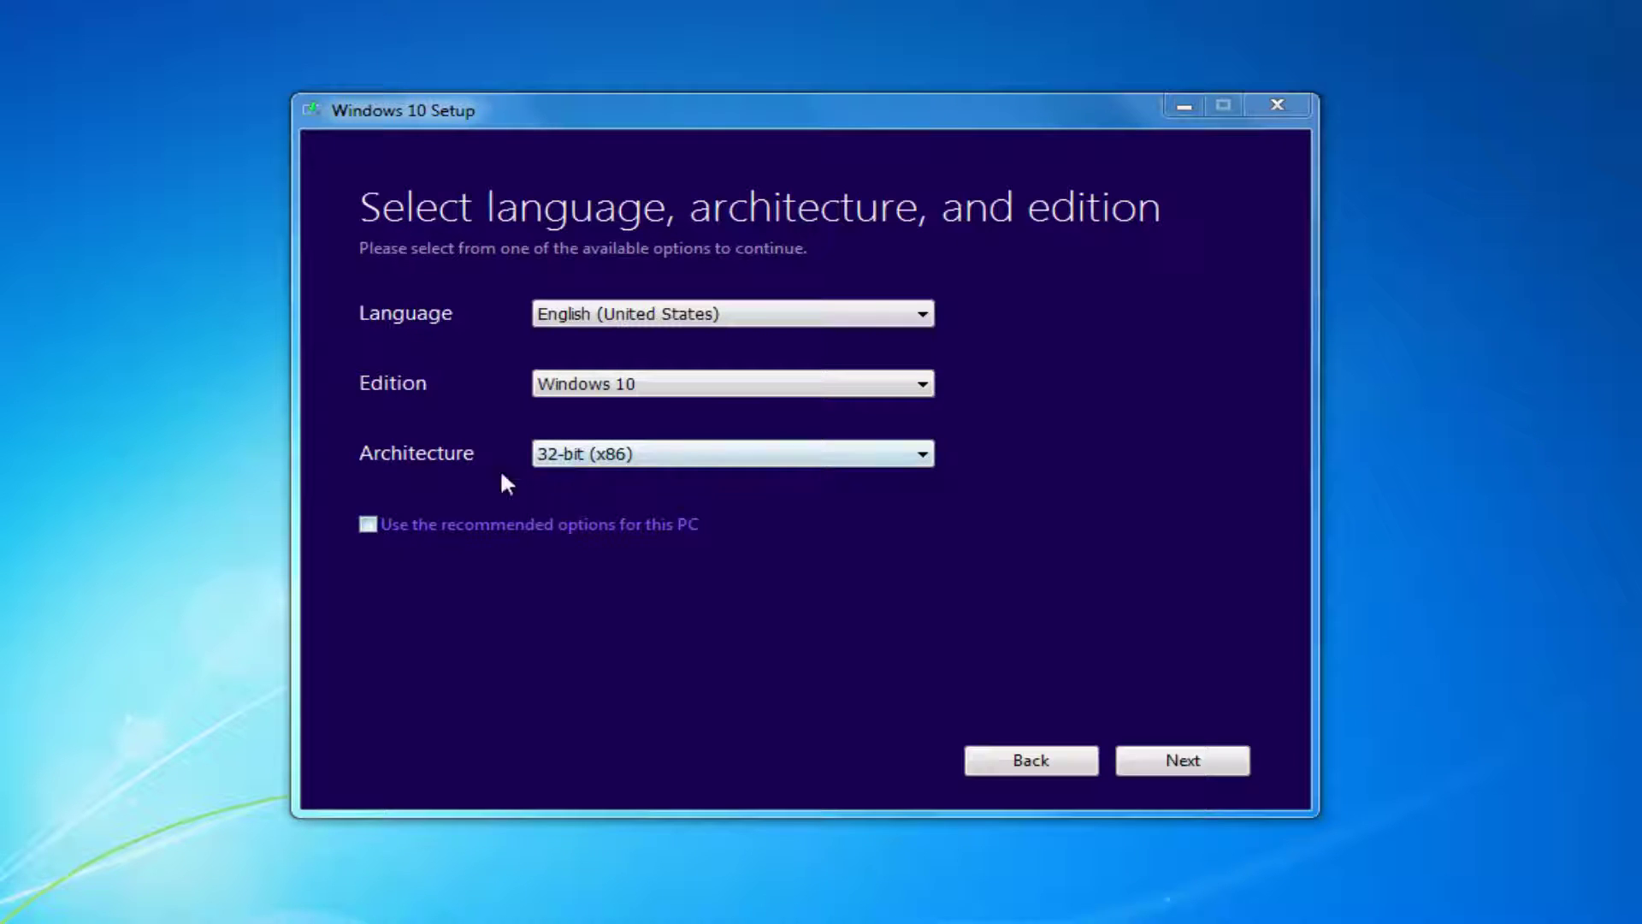
pyautogui.click(376, 524)
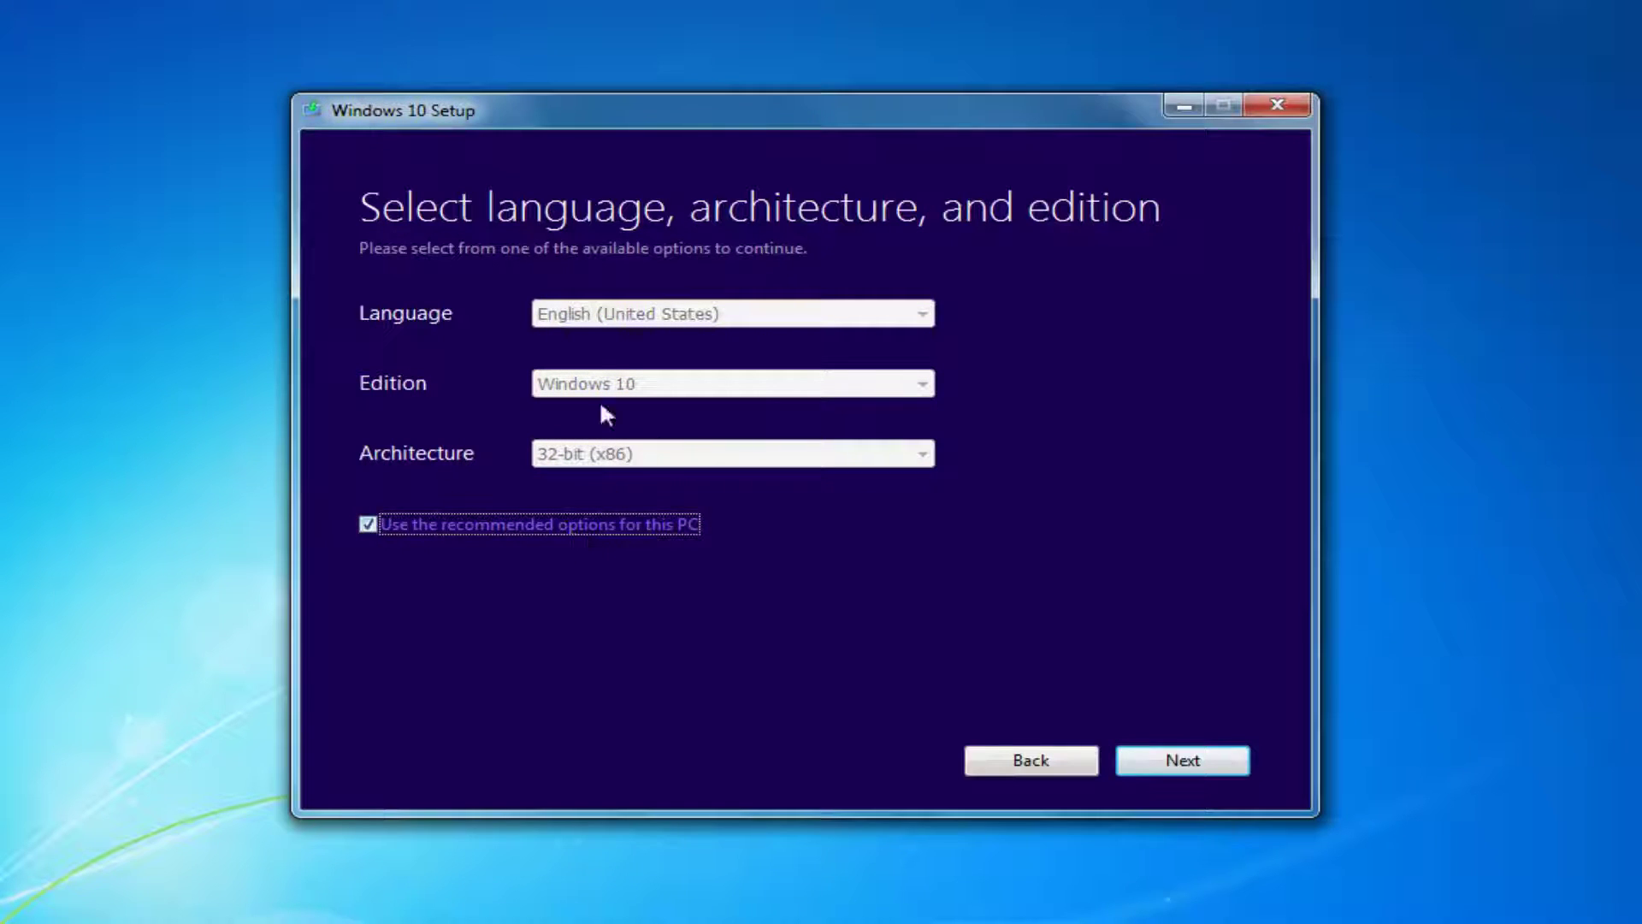
pyautogui.click(368, 525)
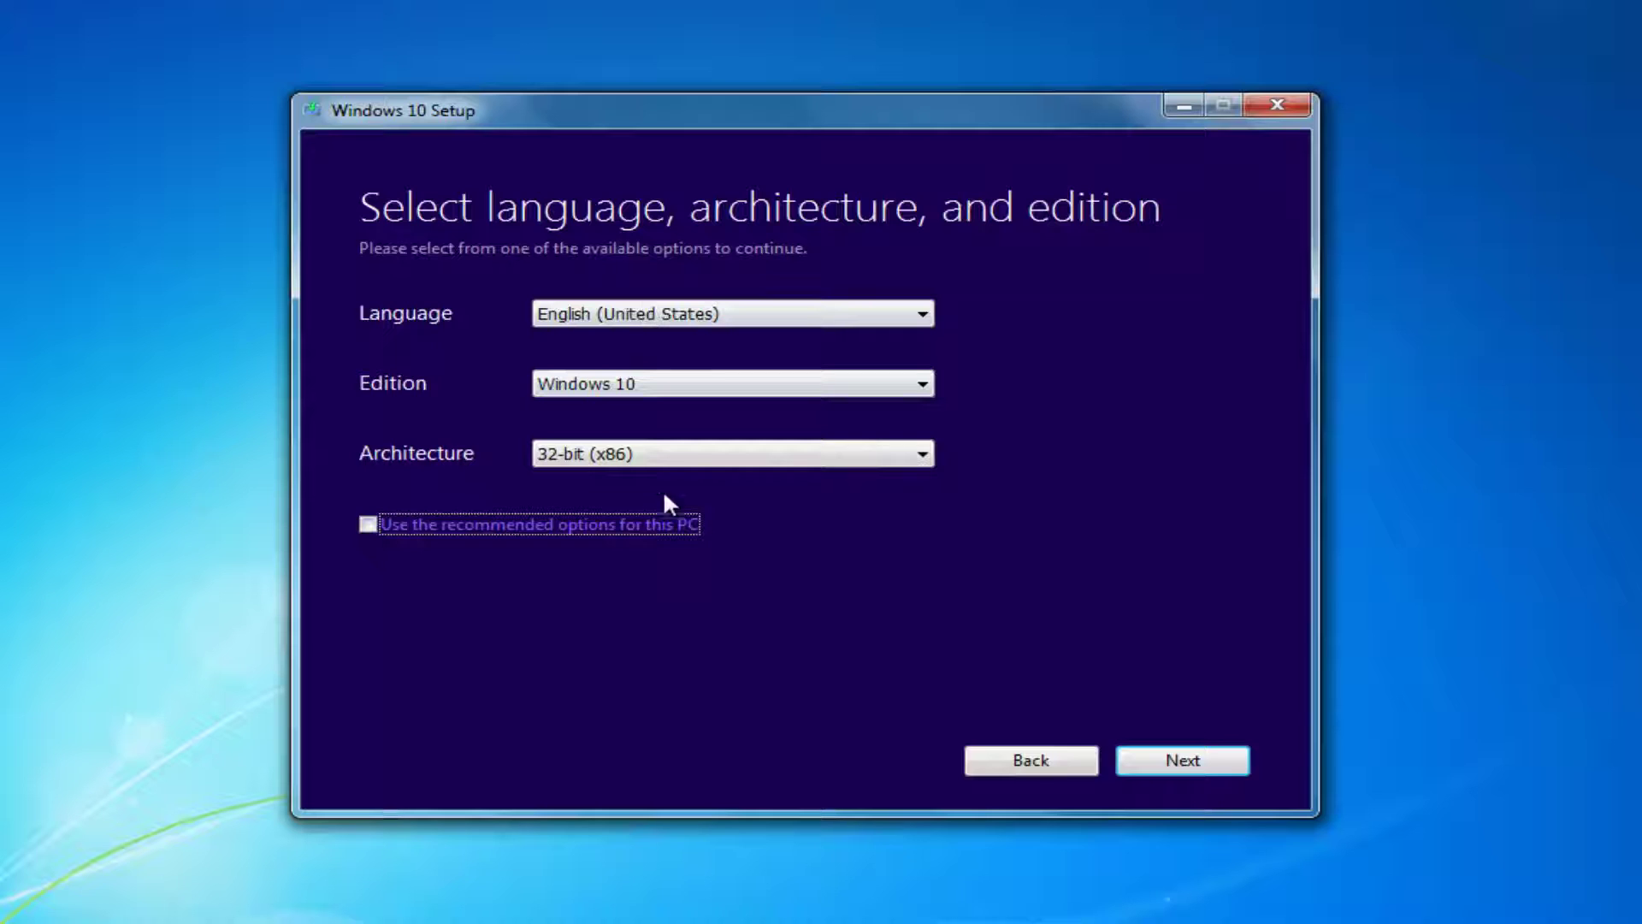
pyautogui.click(1185, 761)
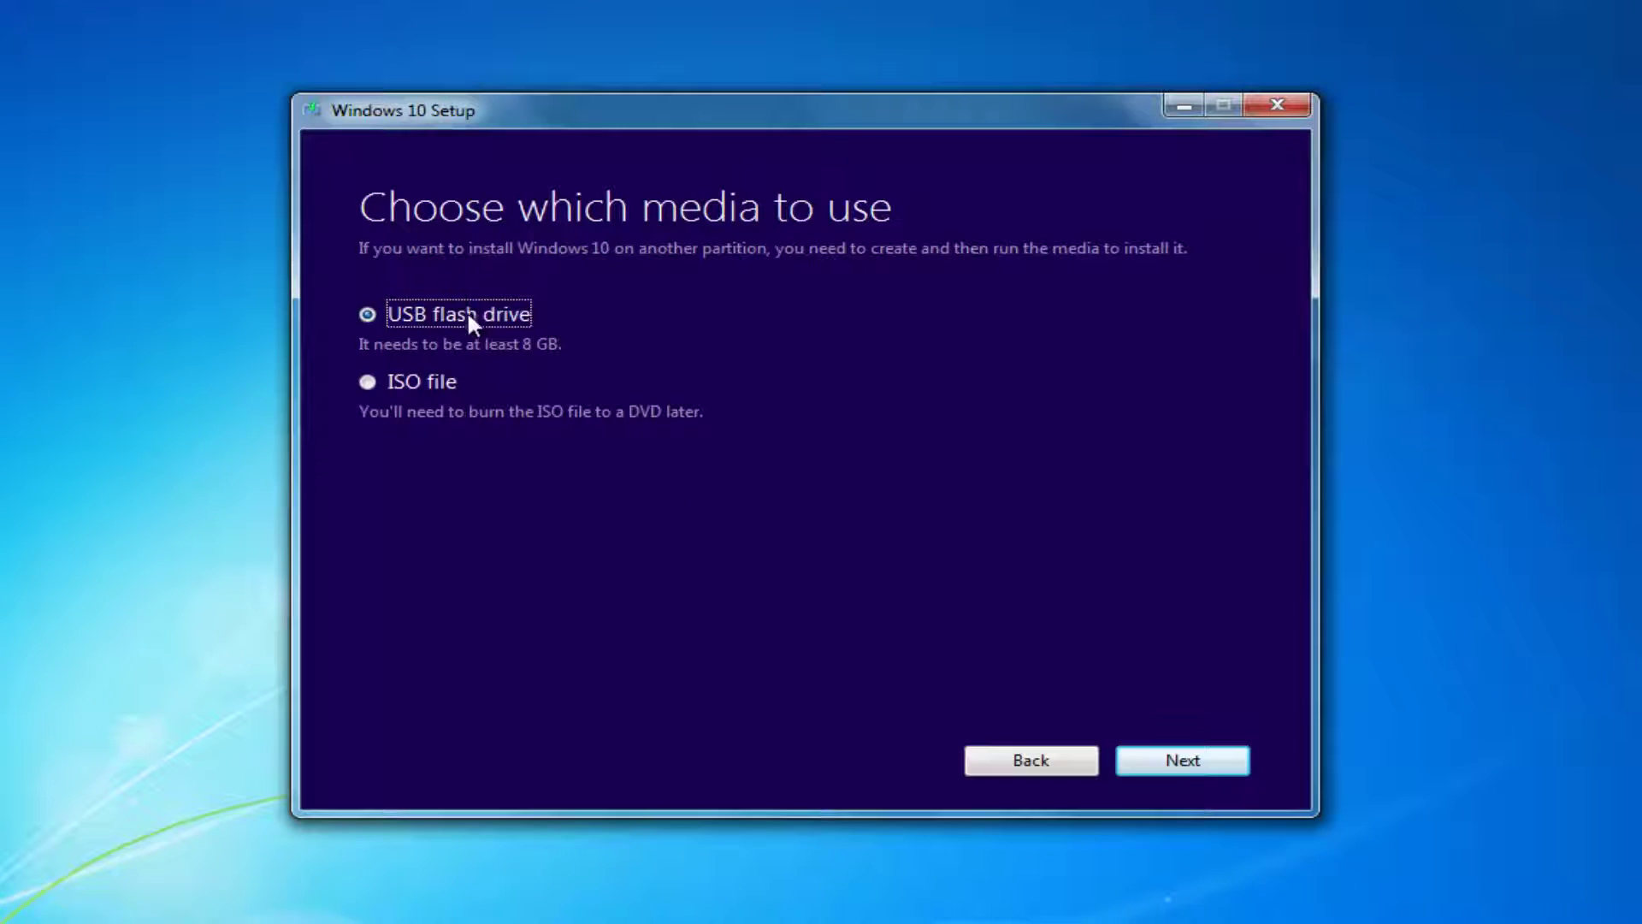
# Step: Select ISO file, not USB flash drive, as the media to create
pyautogui.click(409, 381)
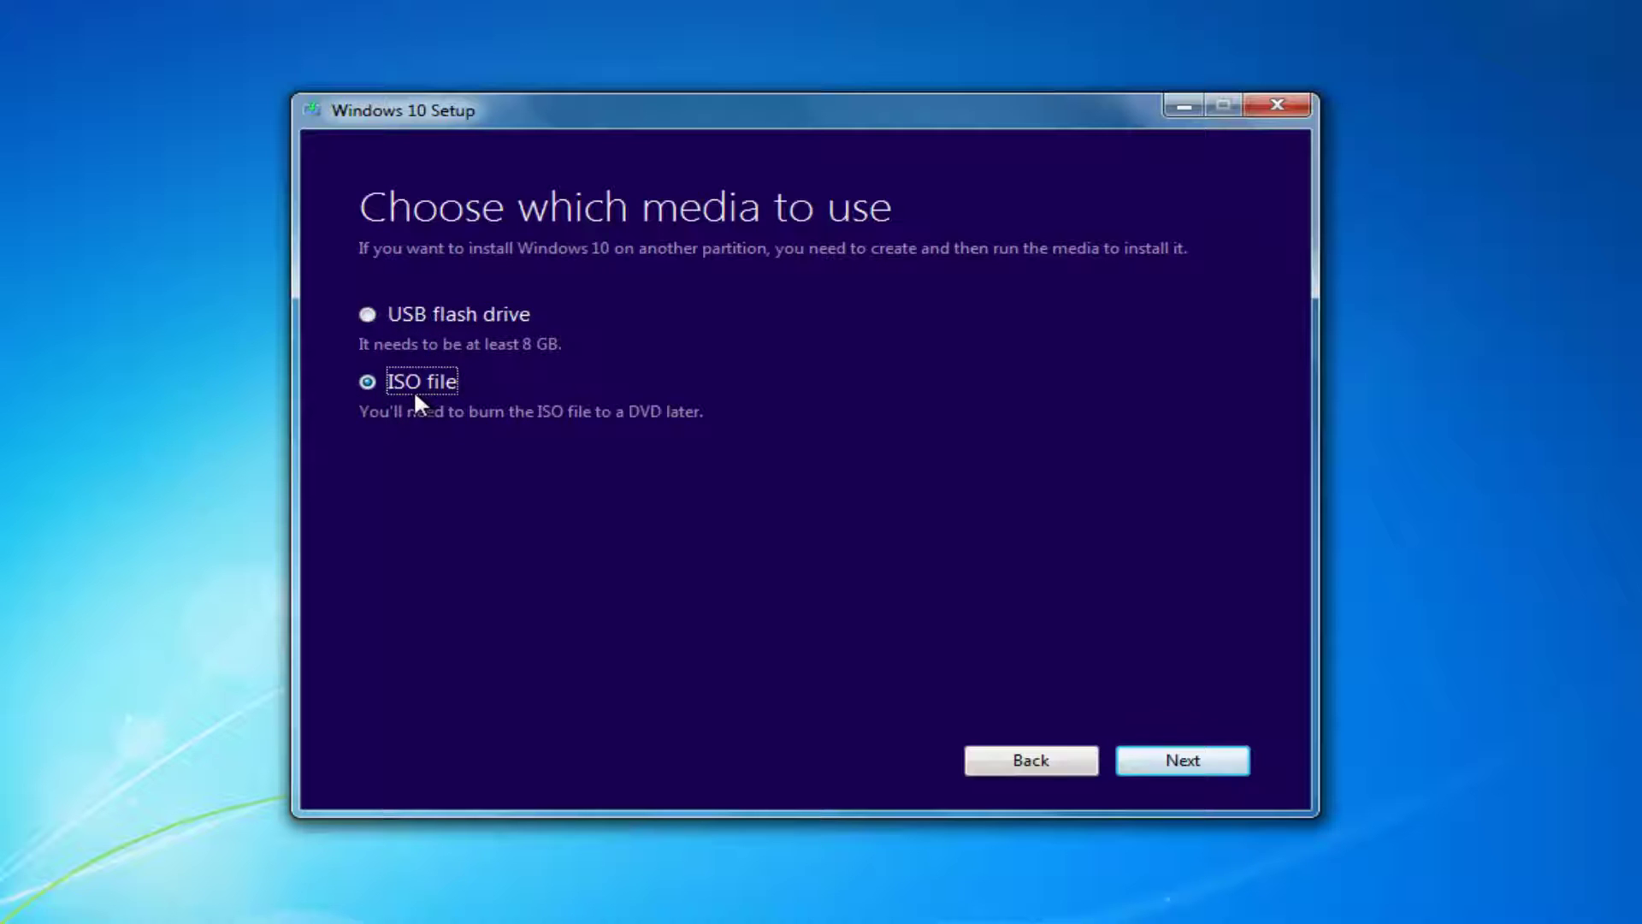
pyautogui.click(389, 316)
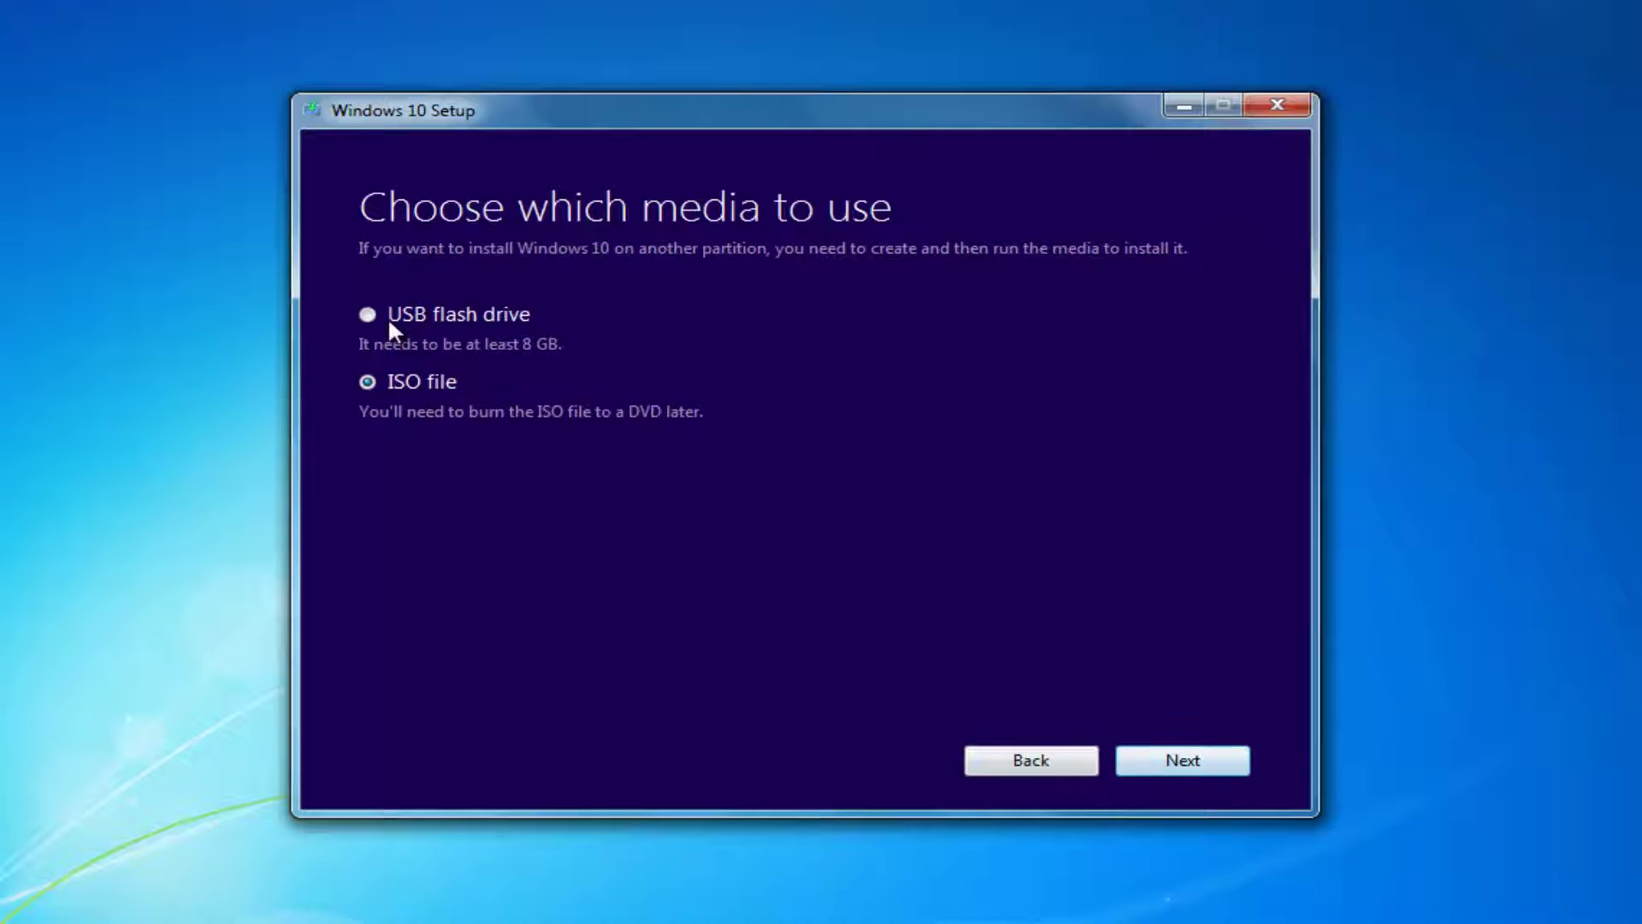
pyautogui.click(1175, 760)
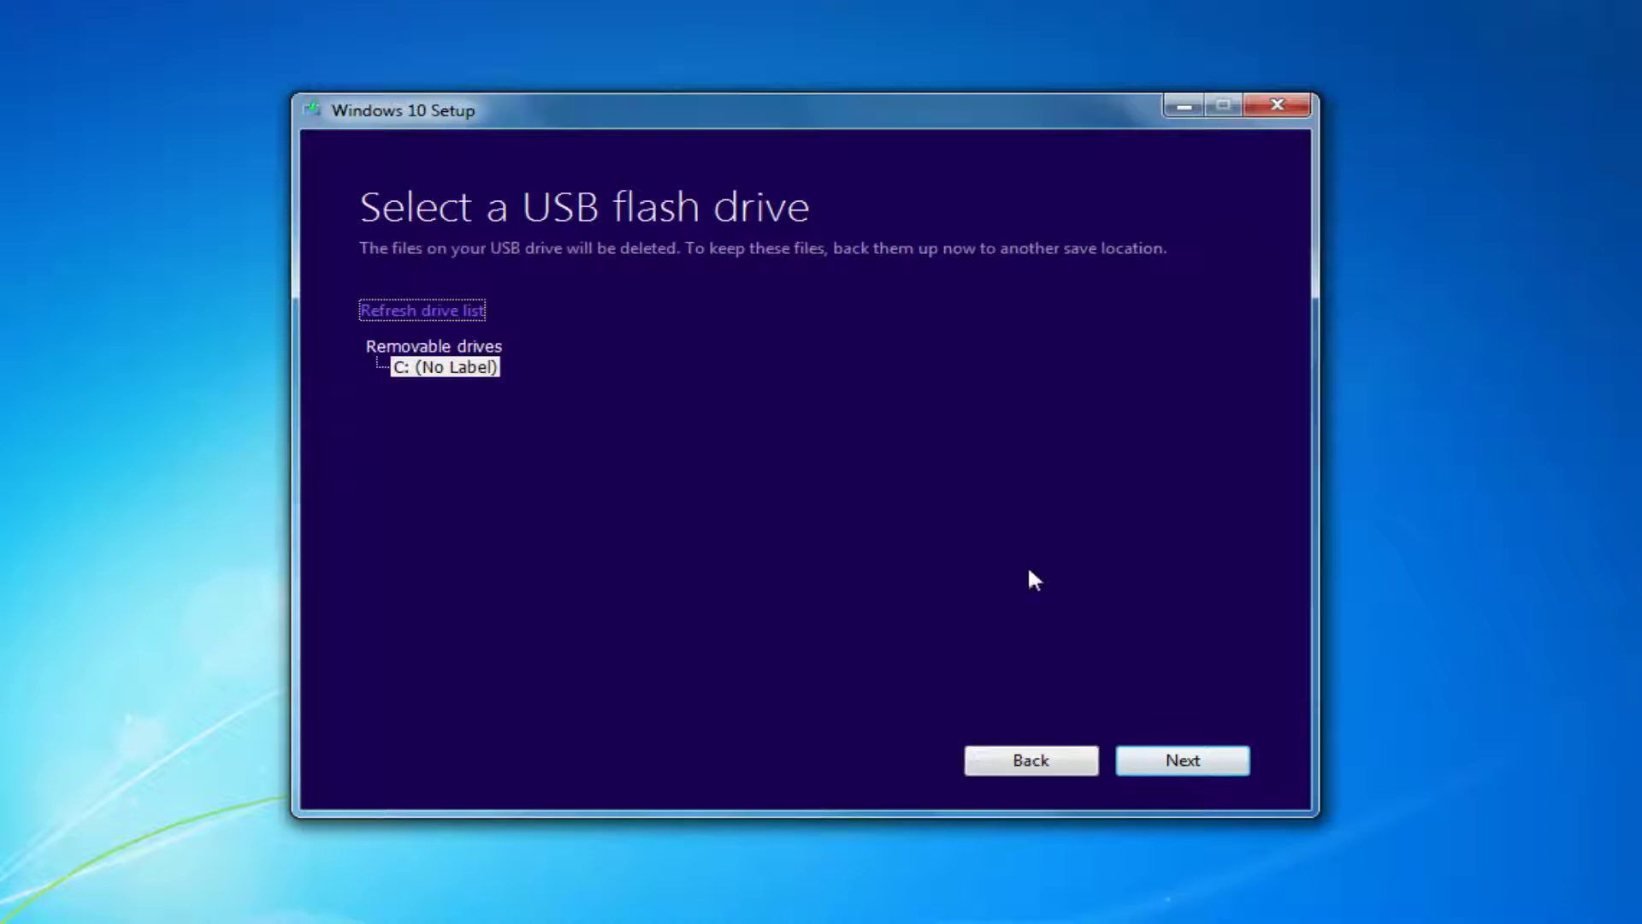
pyautogui.click(1002, 758)
pyautogui.click(402, 383)
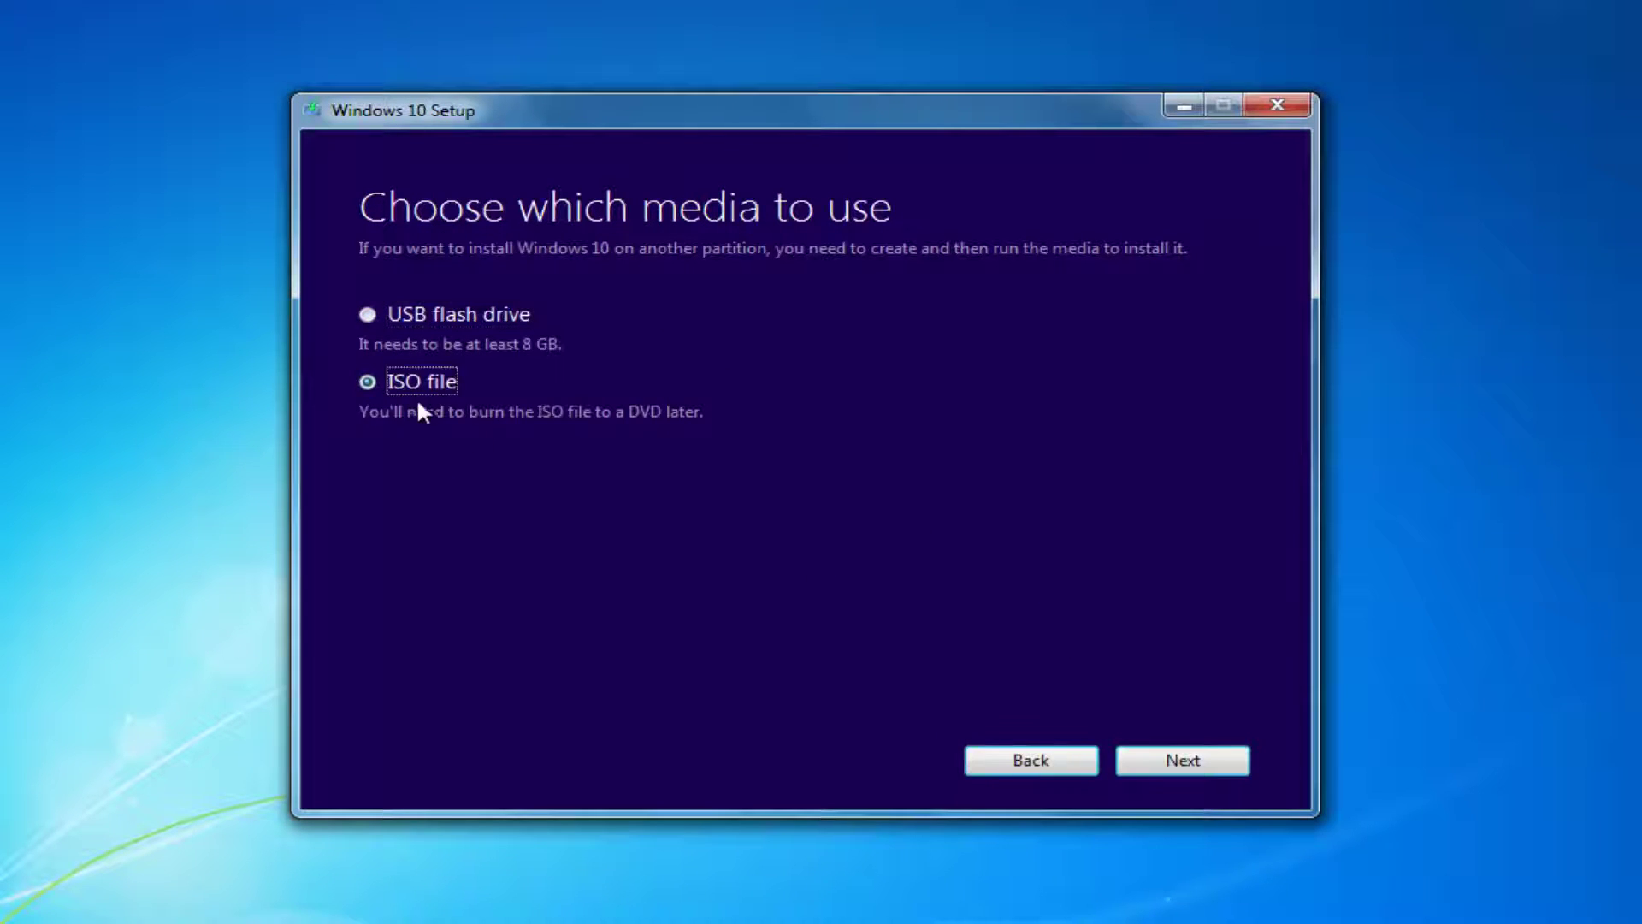
# Step: Save the Windows ISO to the Desktop and proceed until Windows Setup's language page appears
pyautogui.click(1146, 761)
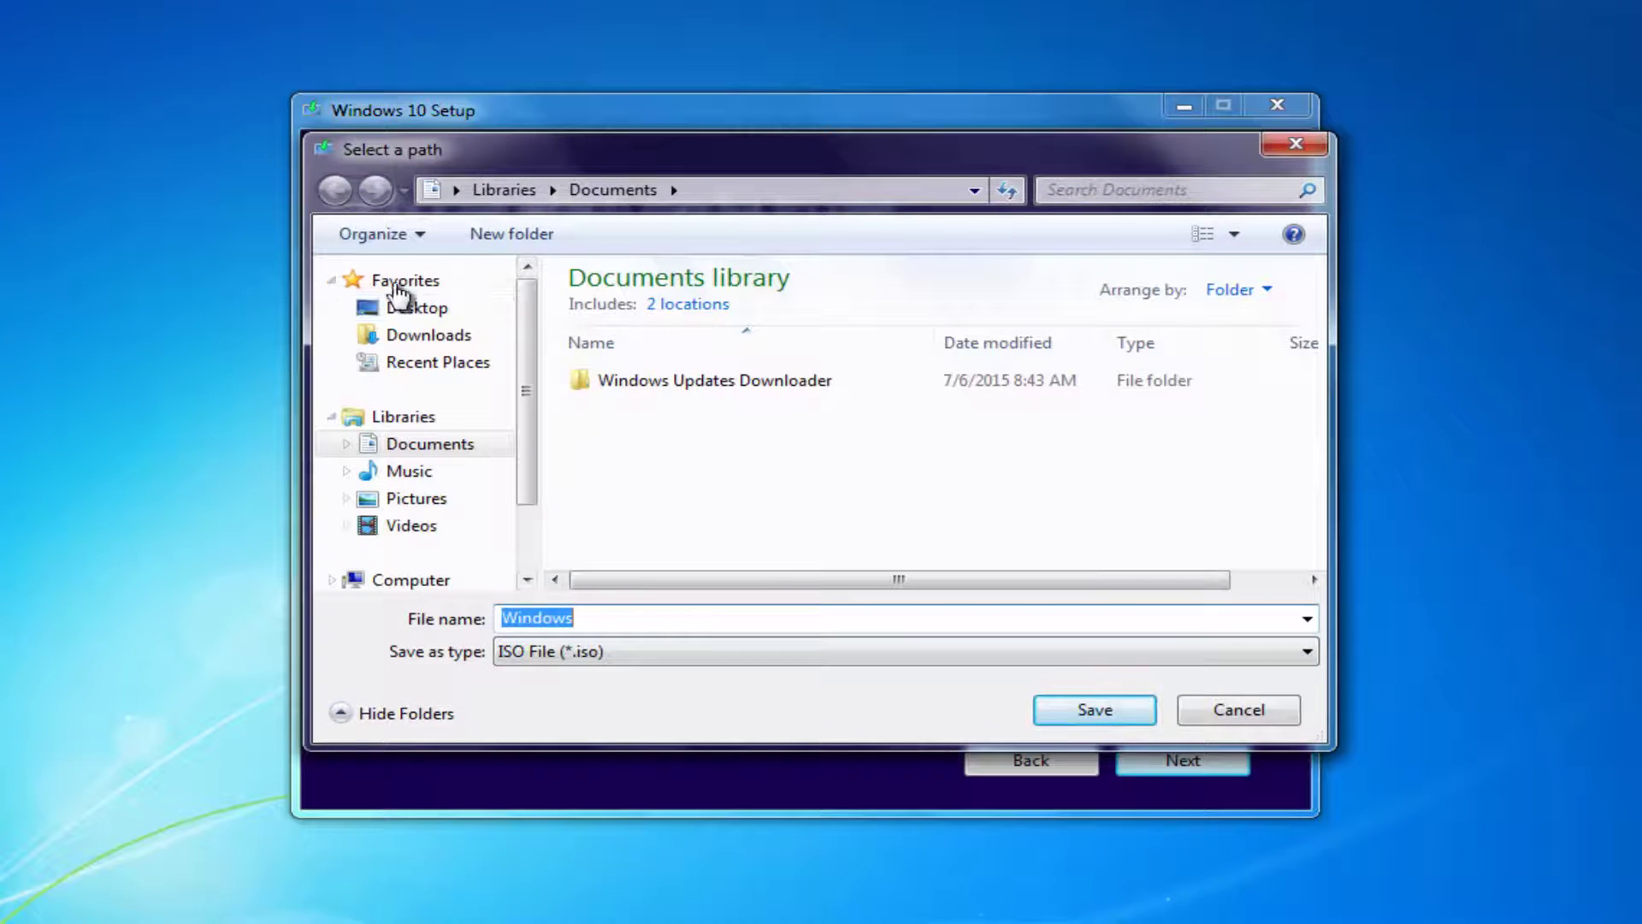
pyautogui.click(405, 317)
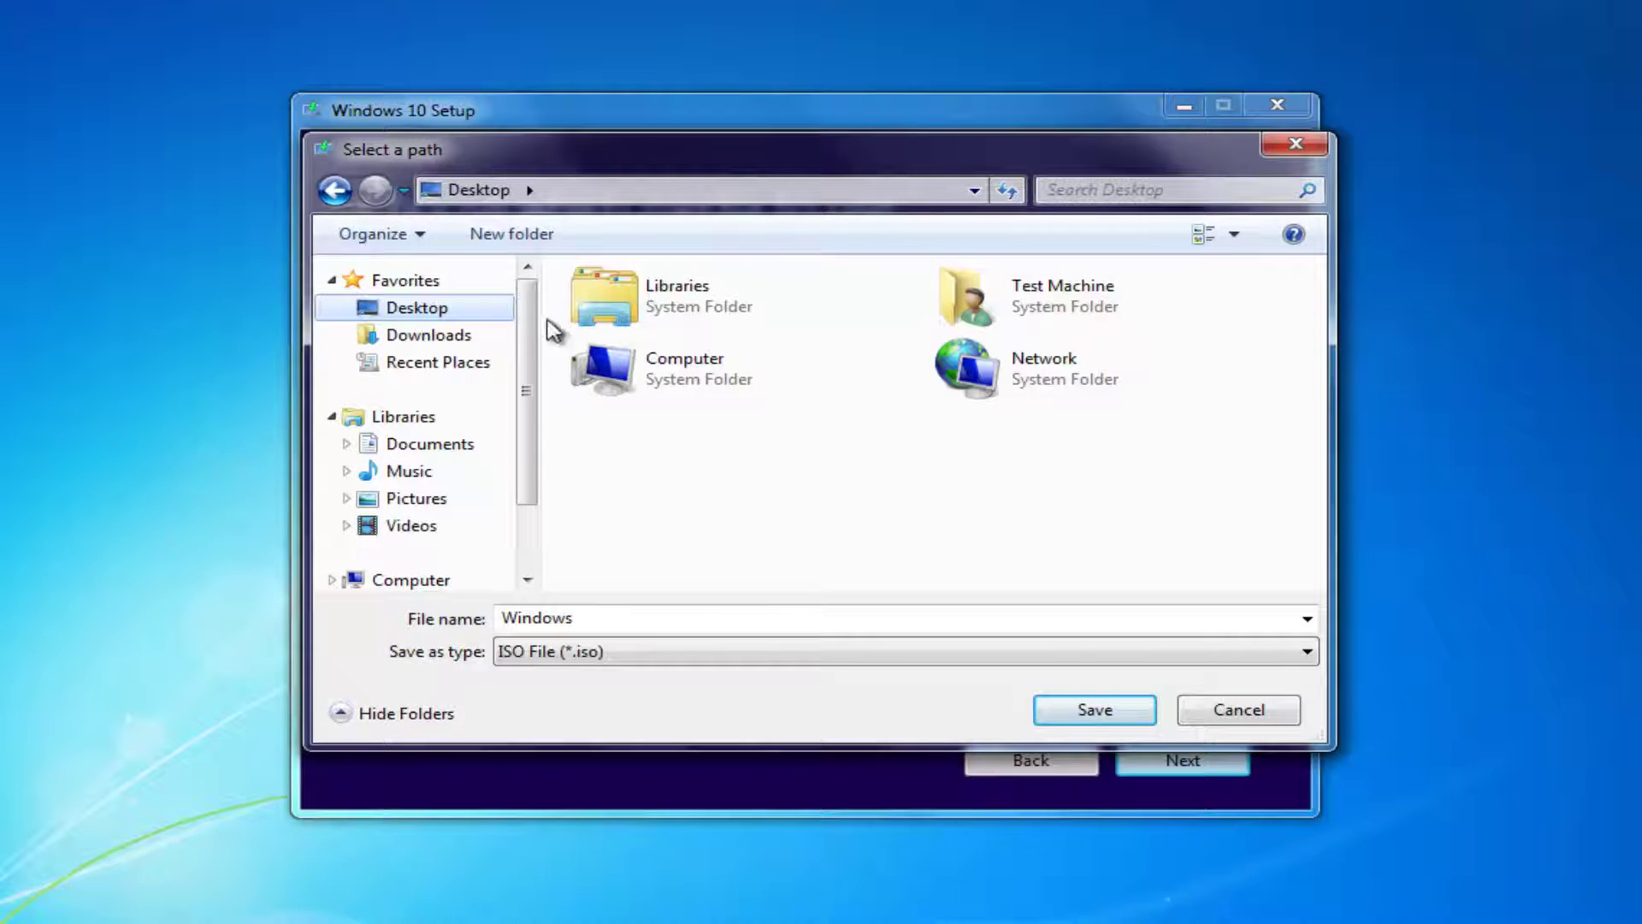
pyautogui.click(1297, 147)
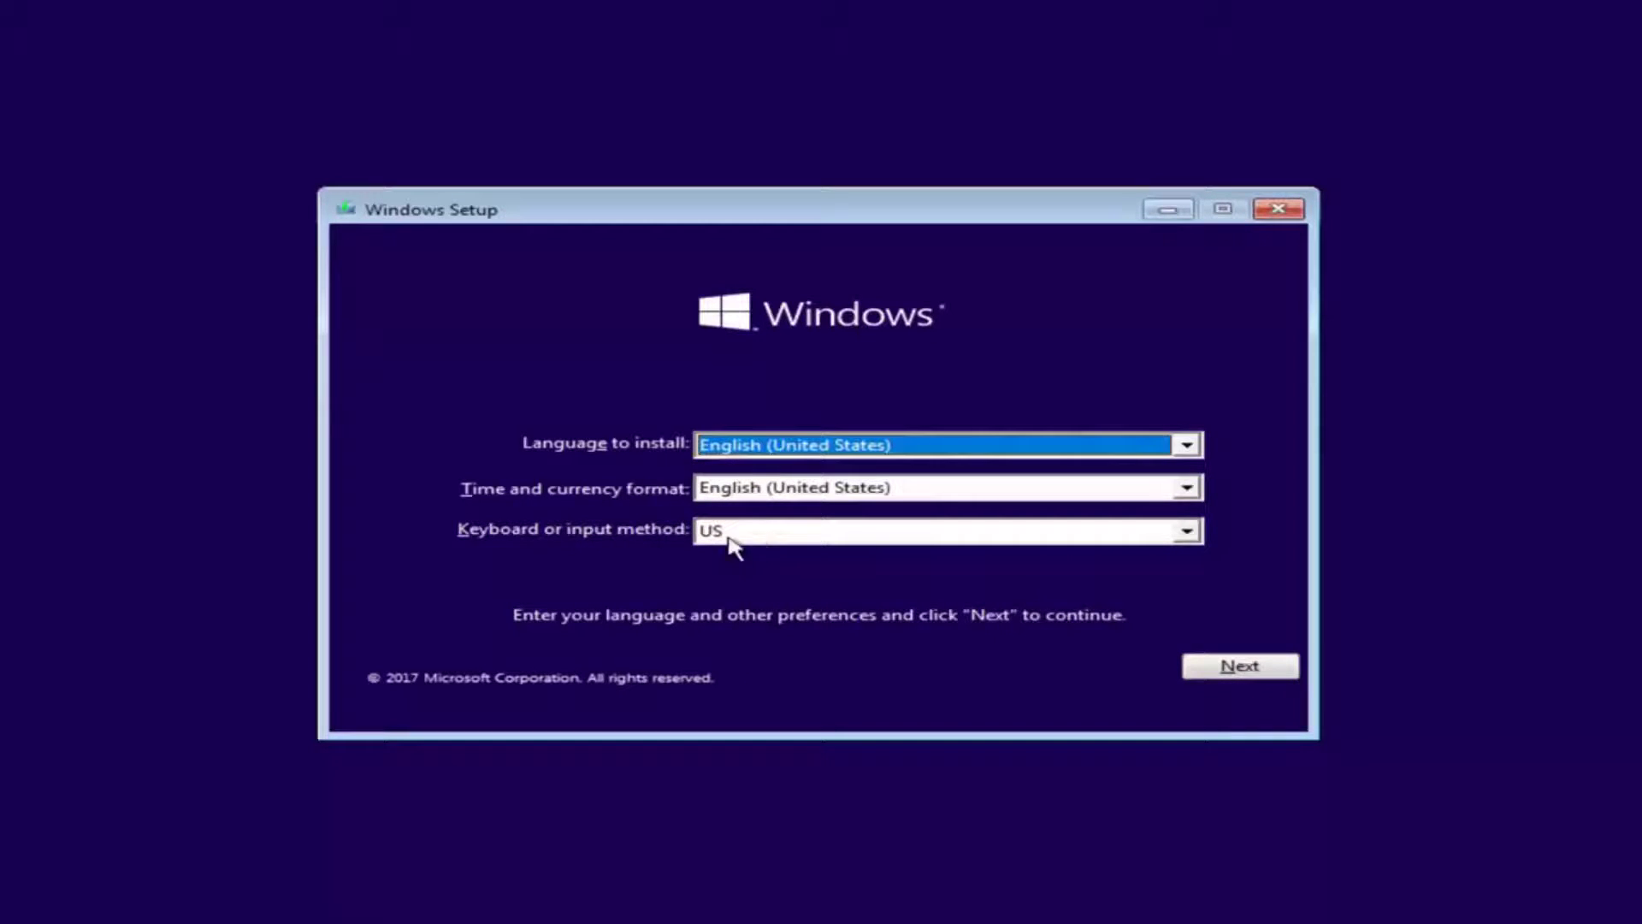
# Step: Keep English (United States) and US keyboard, then start Install now
pyautogui.click(1200, 672)
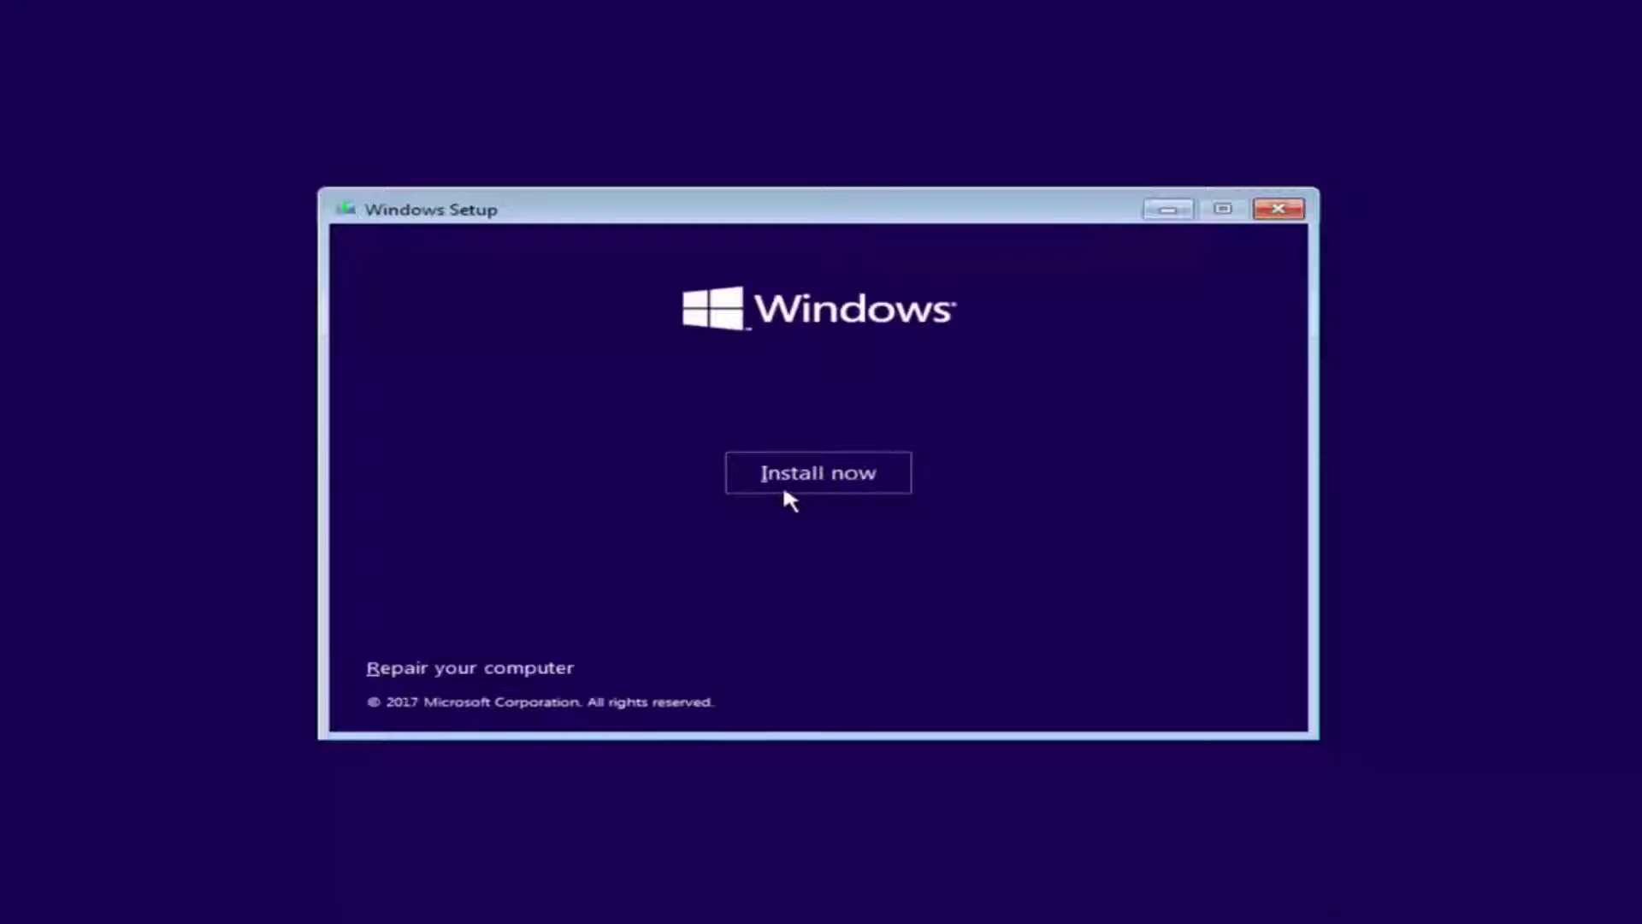
pyautogui.click(791, 492)
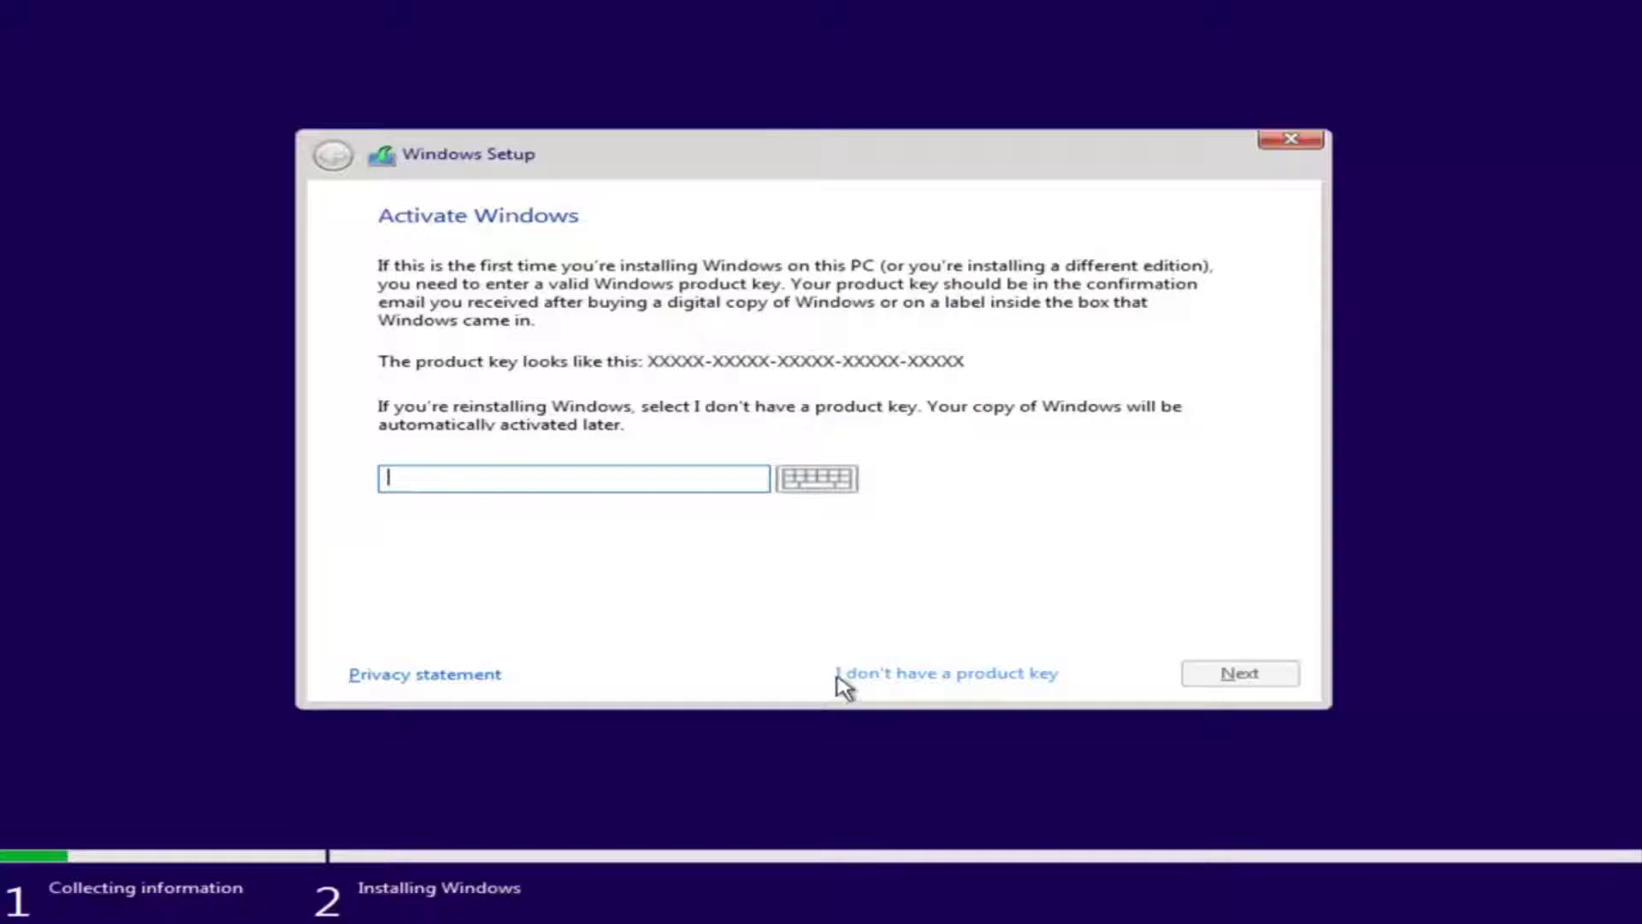
# Step: Skip the product key and install Windows 10 Pro (x86) as the edition
pyautogui.click(880, 674)
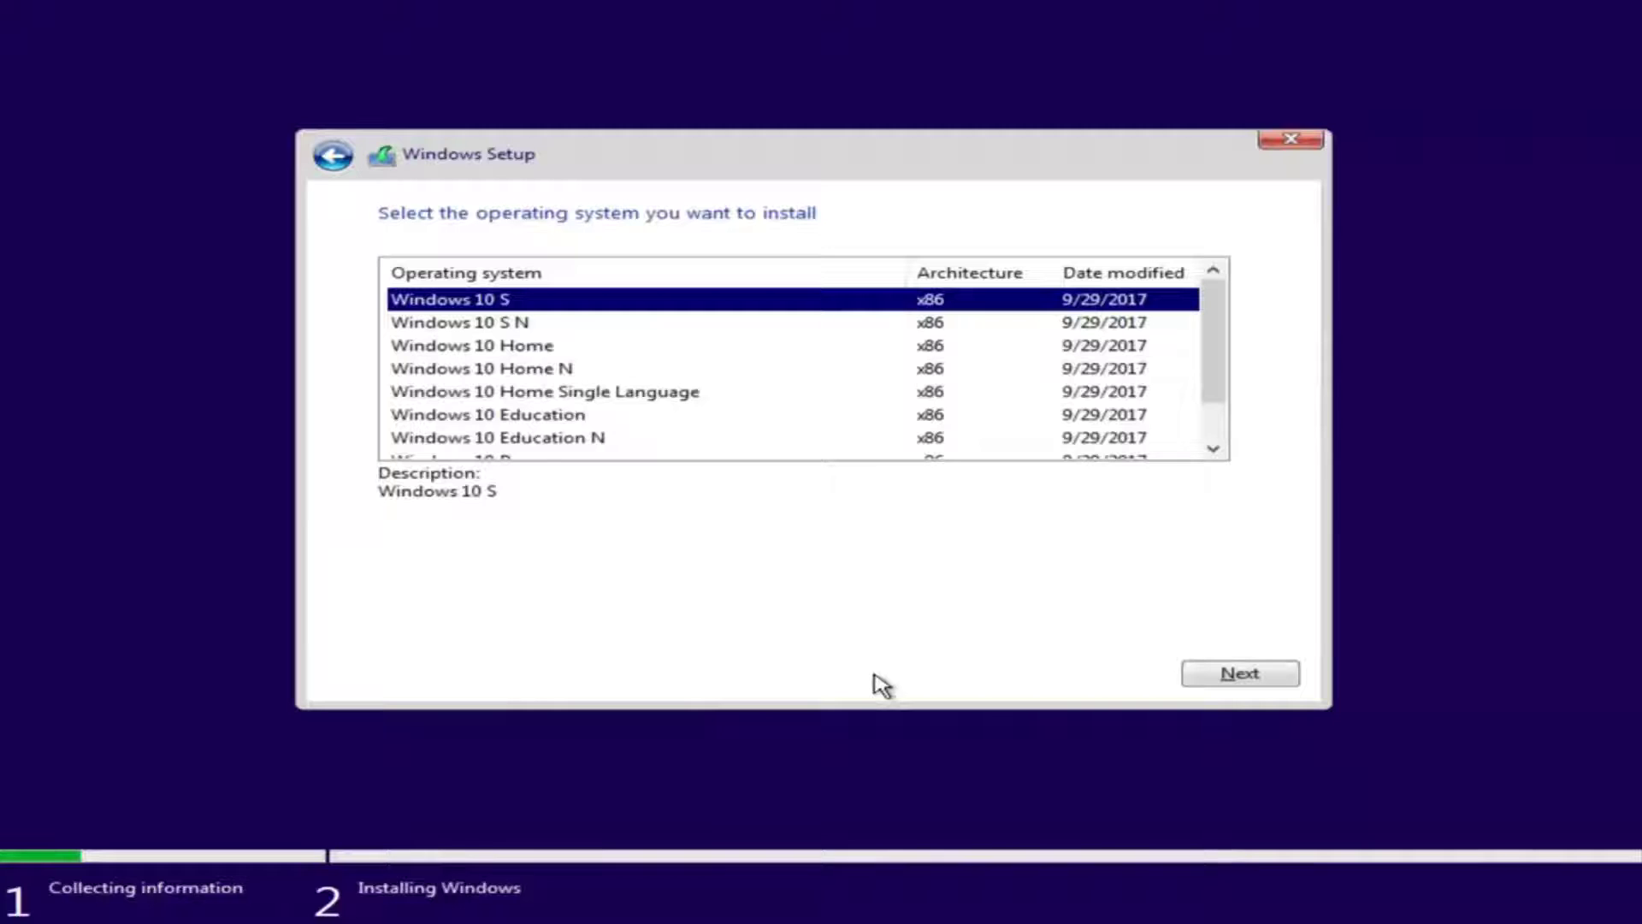
pyautogui.moveTo(1199, 330); pyautogui.dragTo(1203, 291)
pyautogui.click(525, 346)
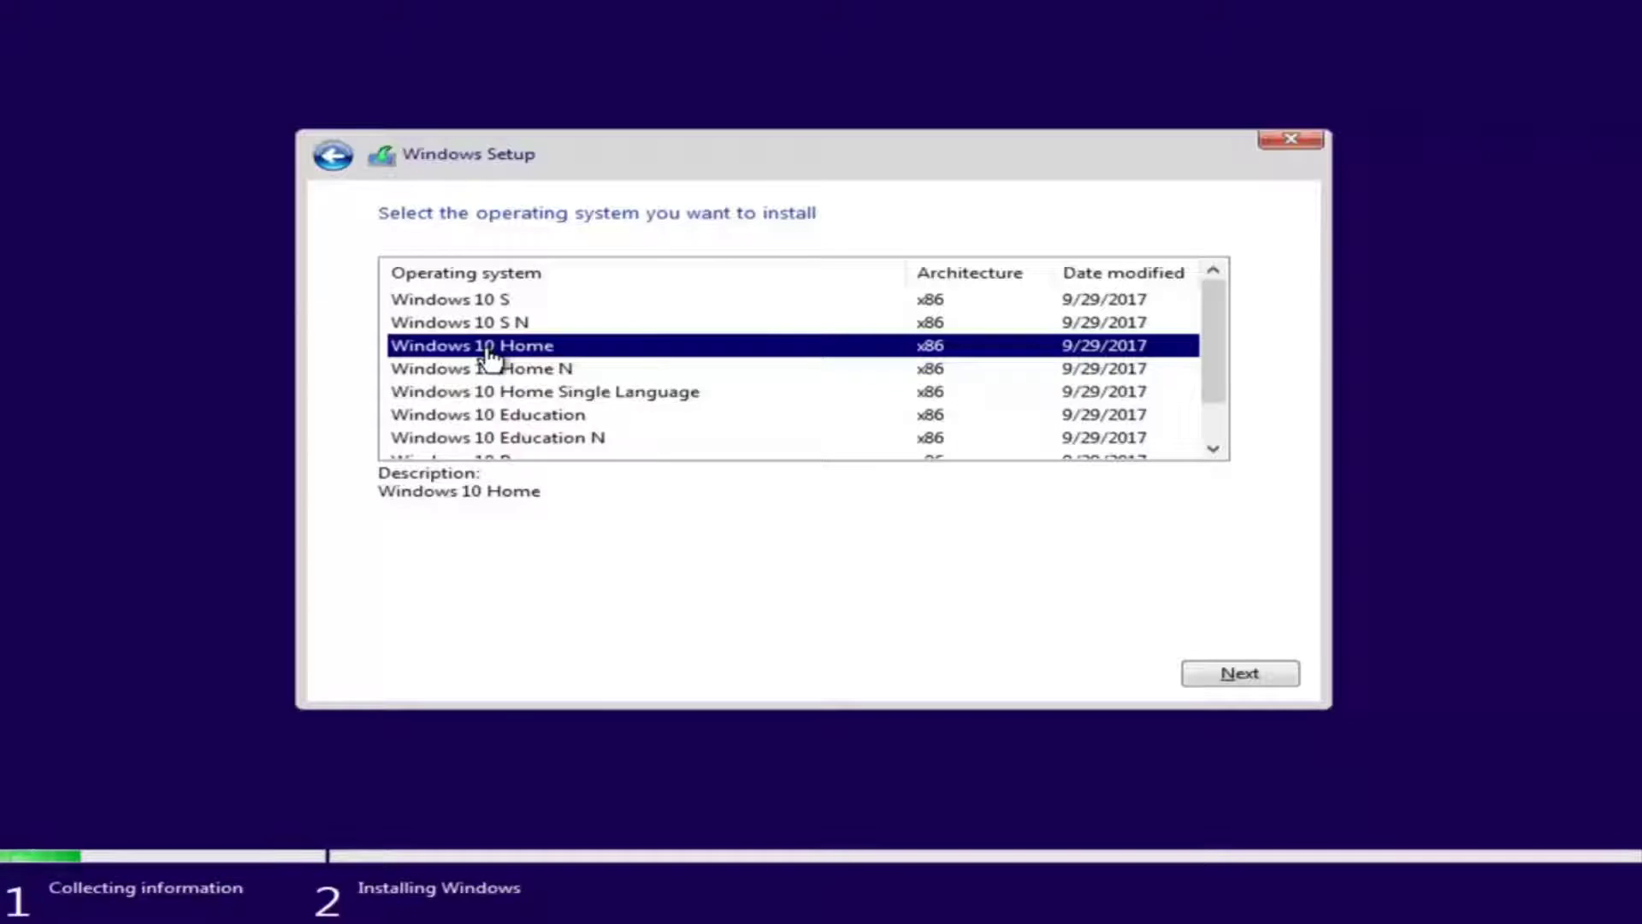
pyautogui.scroll(-1, 590, 381)
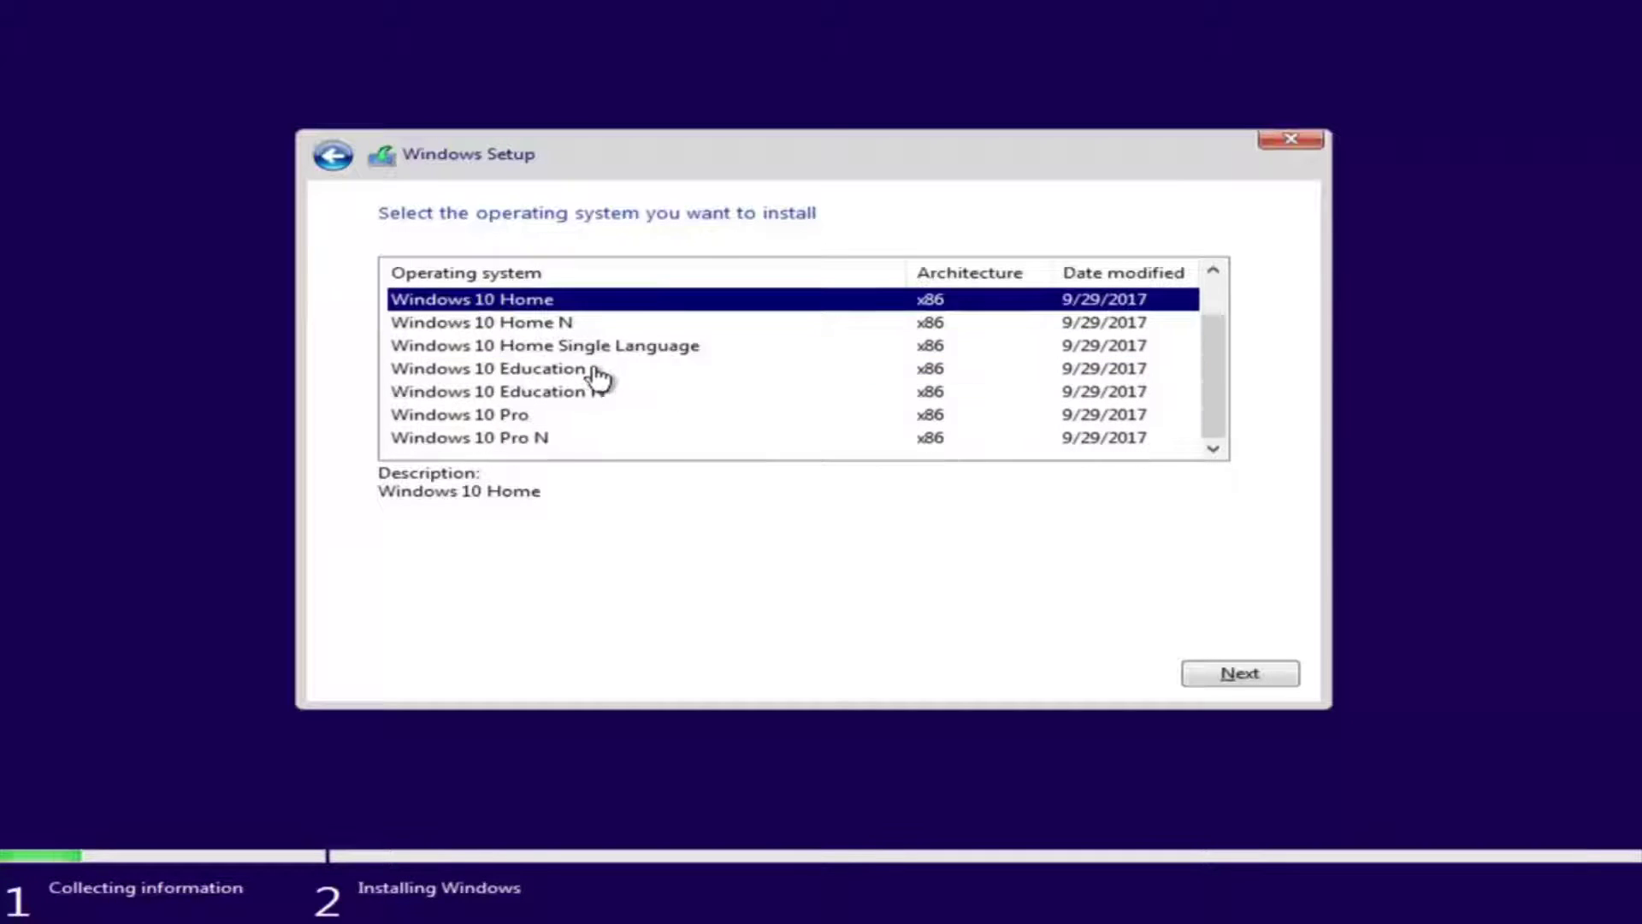
pyautogui.click(422, 419)
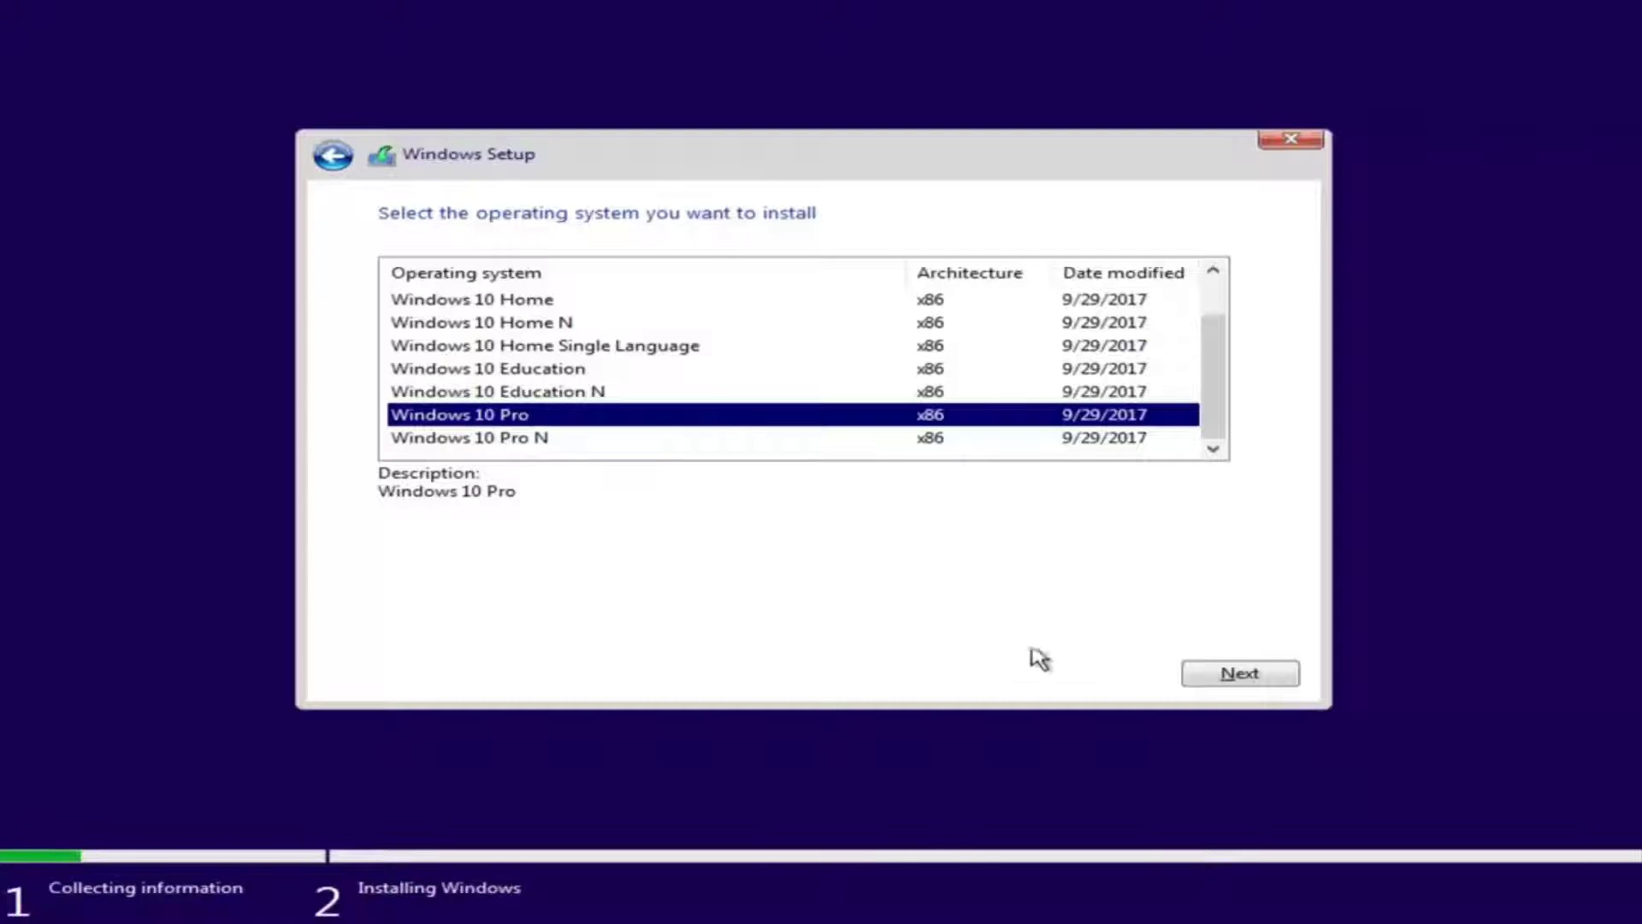
pyautogui.click(1236, 672)
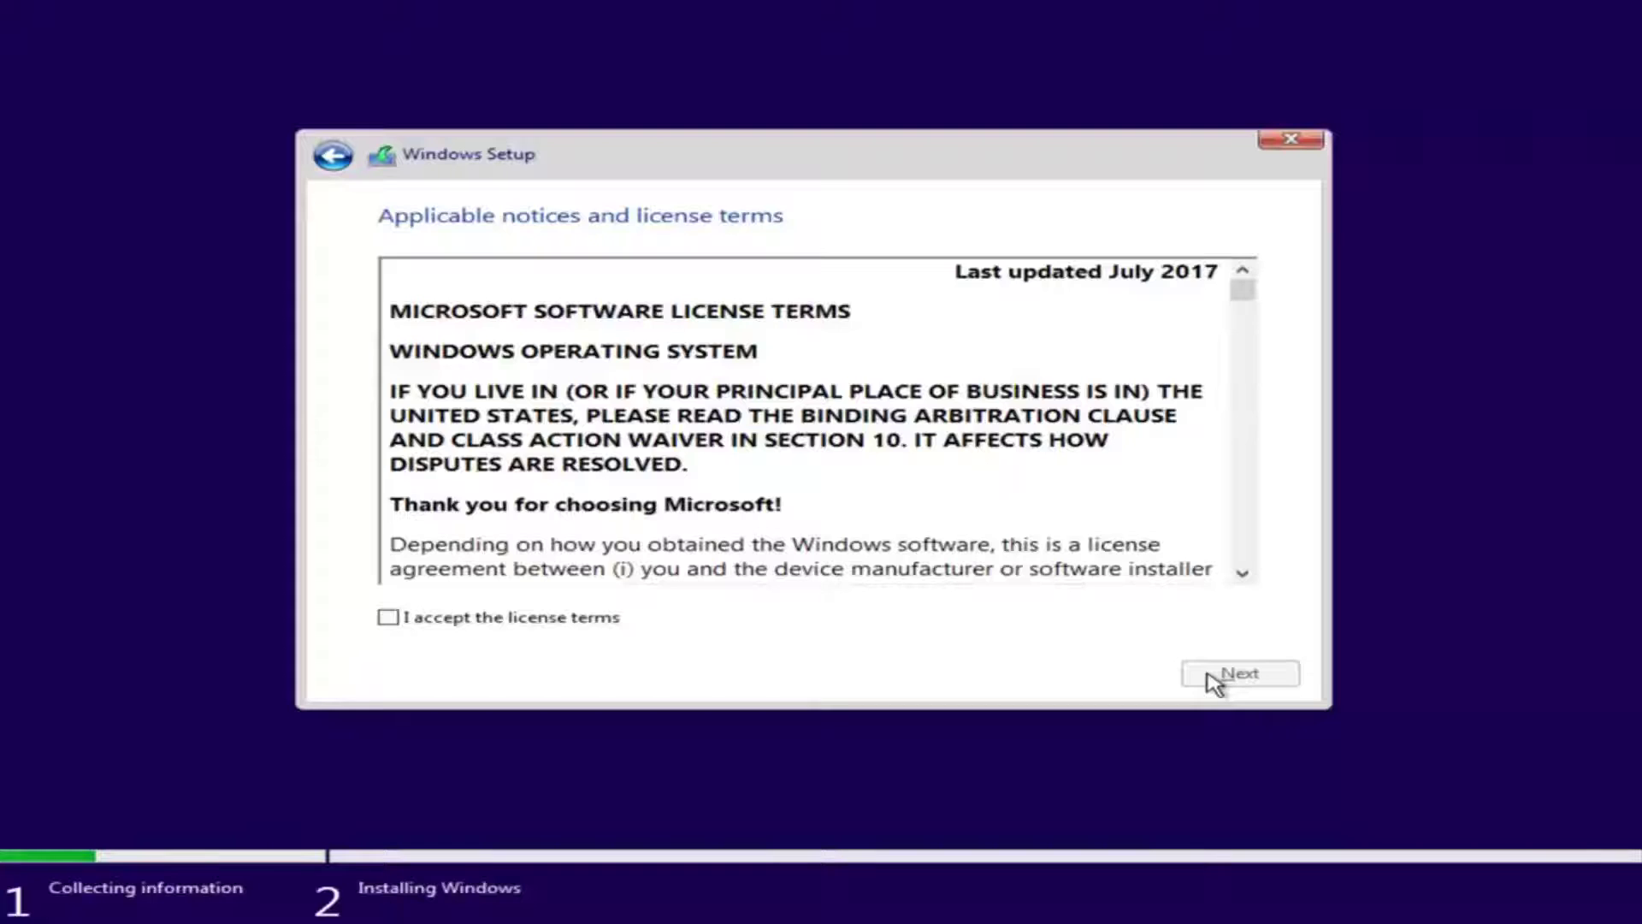
# Step: Tick 'I accept the license terms' and continue to the installation type choice
pyautogui.click(386, 619)
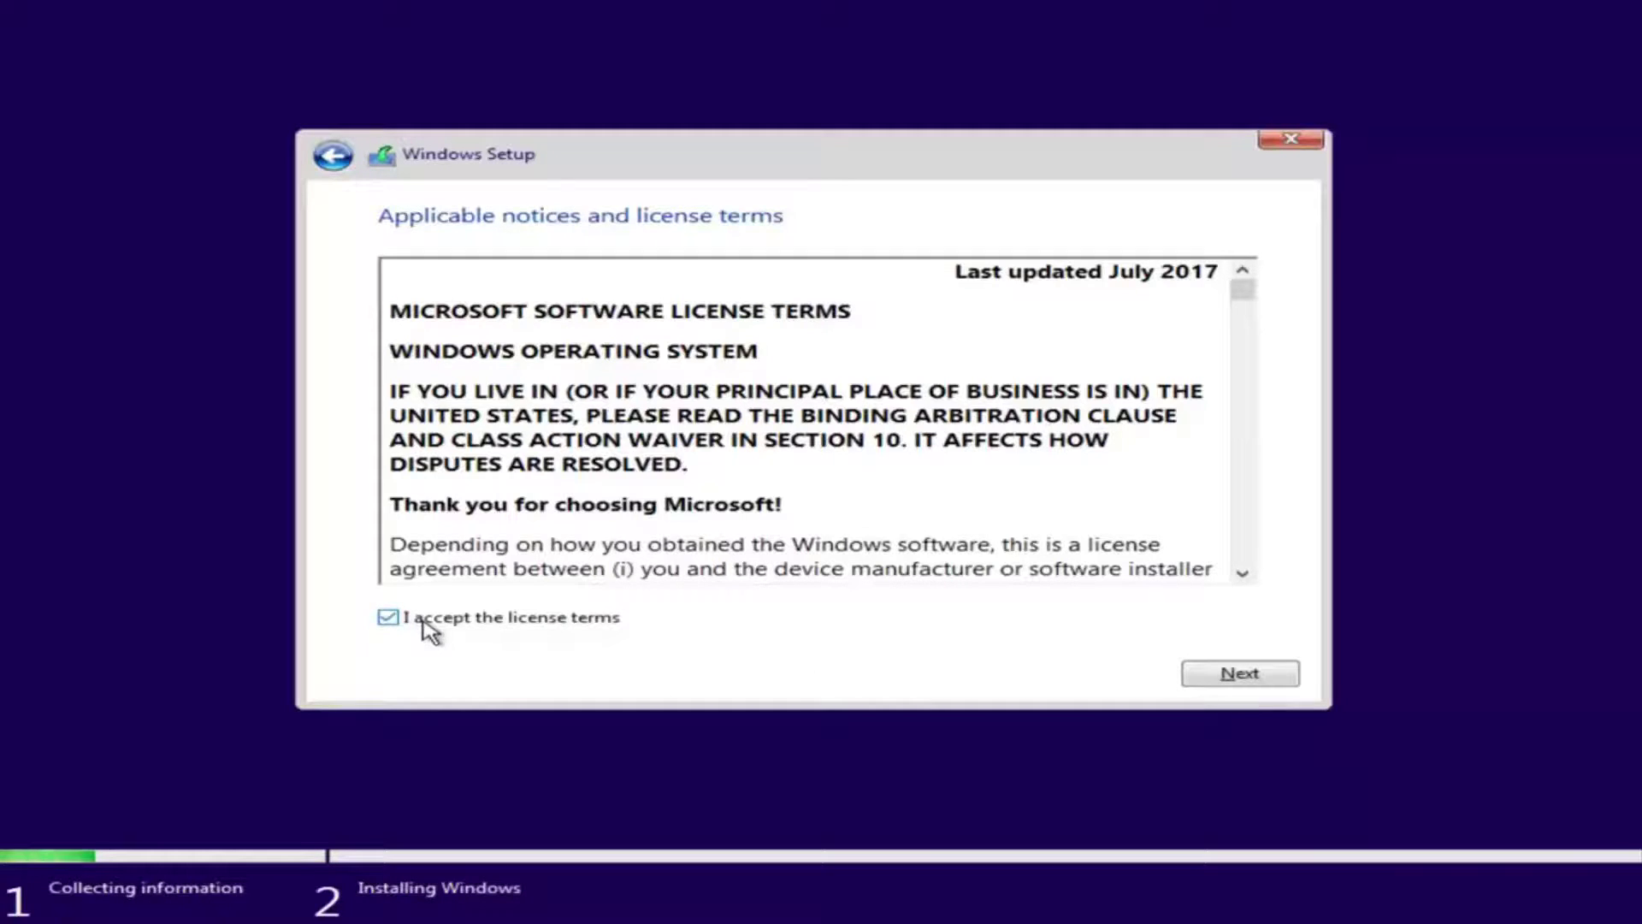
pyautogui.moveTo(1242, 295)
pyautogui.mouseDown()
pyautogui.moveTo(1244, 376)
pyautogui.moveTo(1243, 291)
pyautogui.mouseUp()
pyautogui.click(1232, 682)
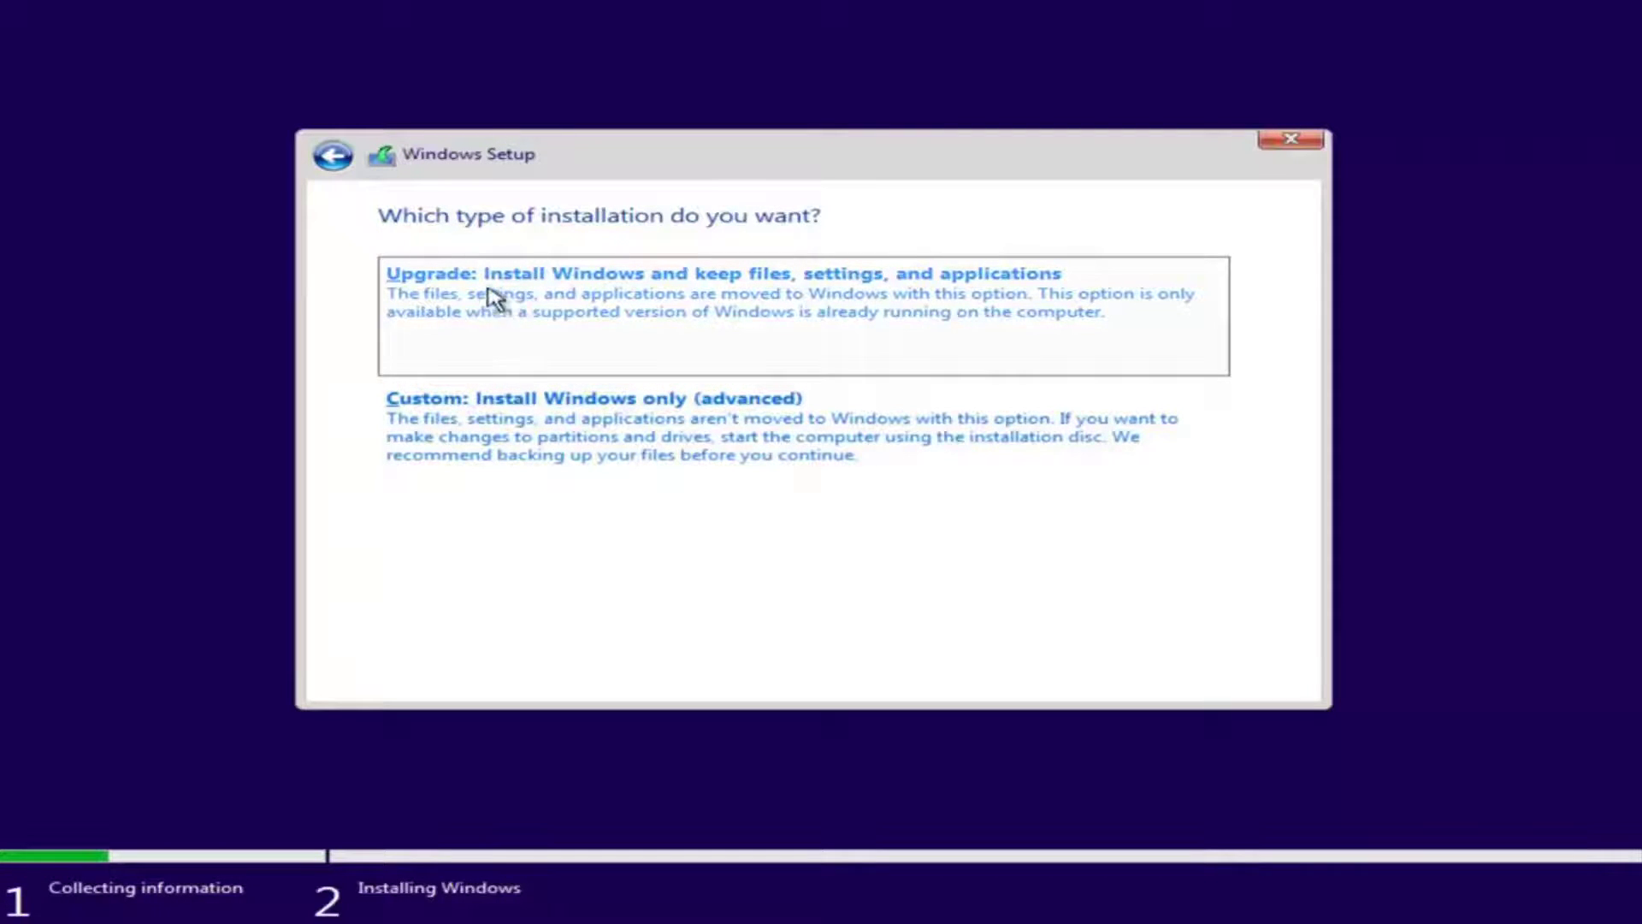
# Step: Pick Custom: Install Windows only and install onto Drive 0's 25.0 GB unallocated space
pyautogui.click(479, 454)
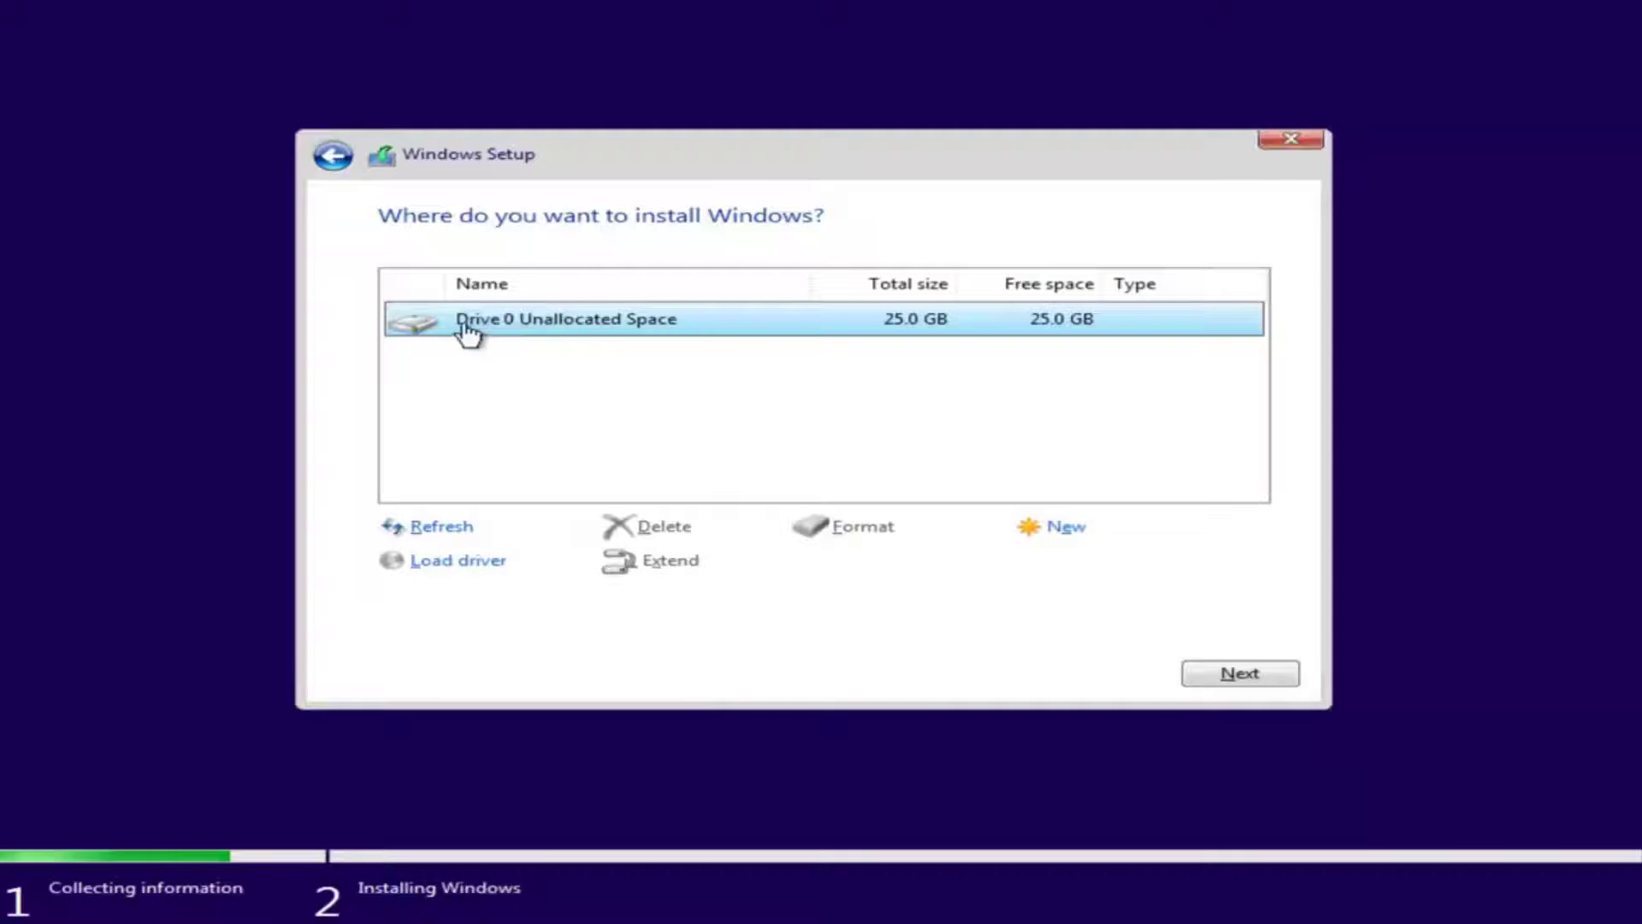
pyautogui.click(1240, 674)
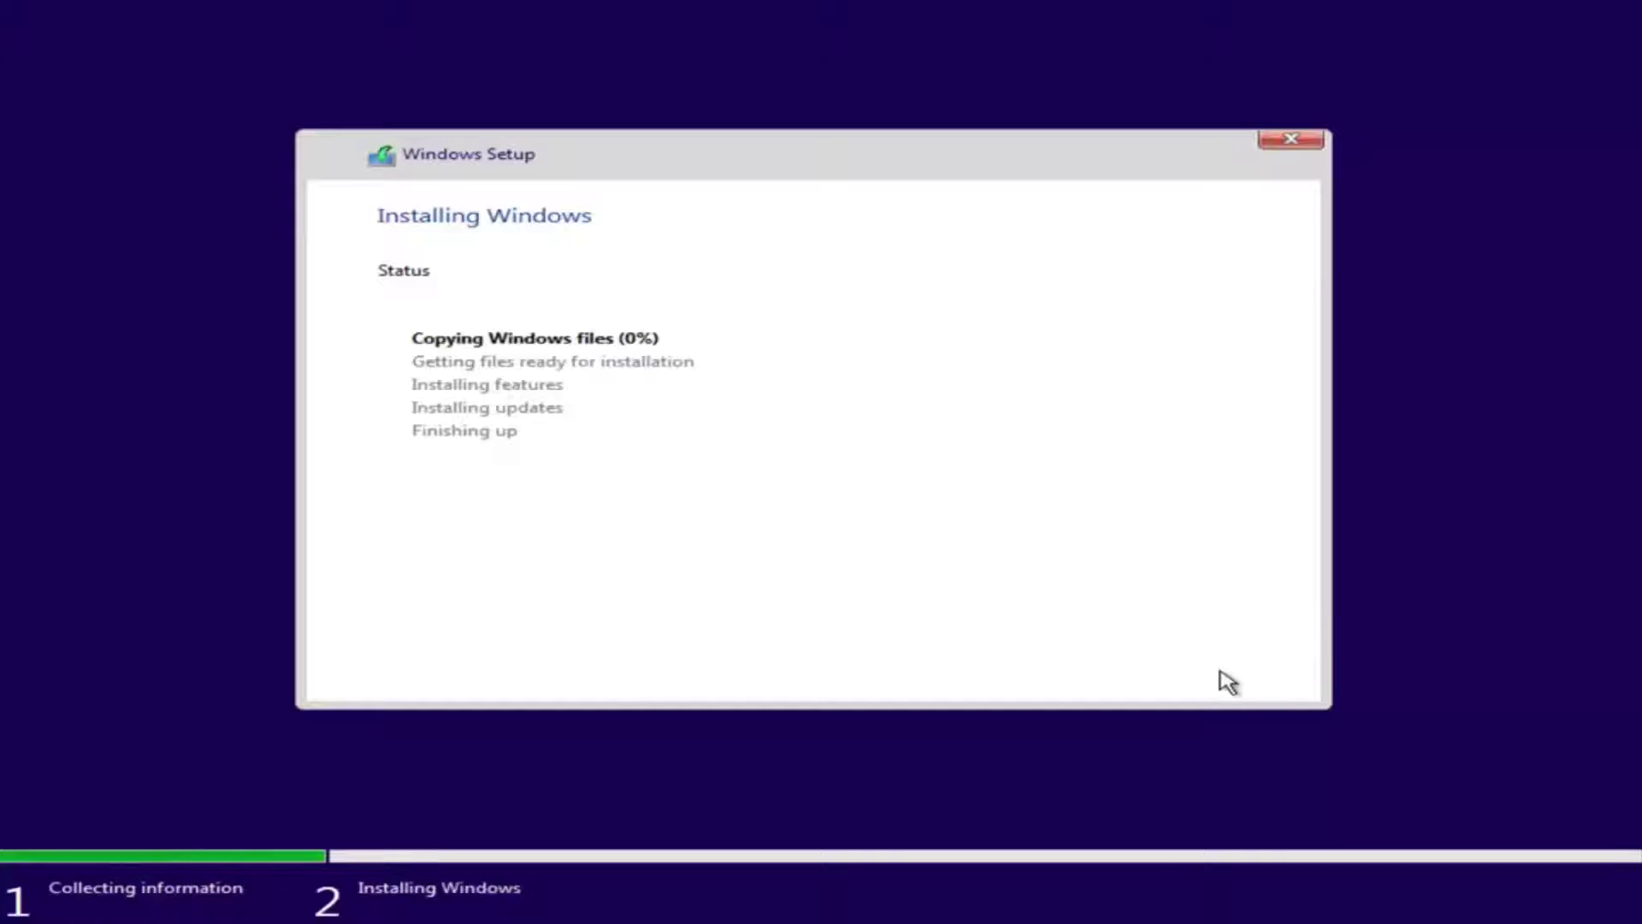
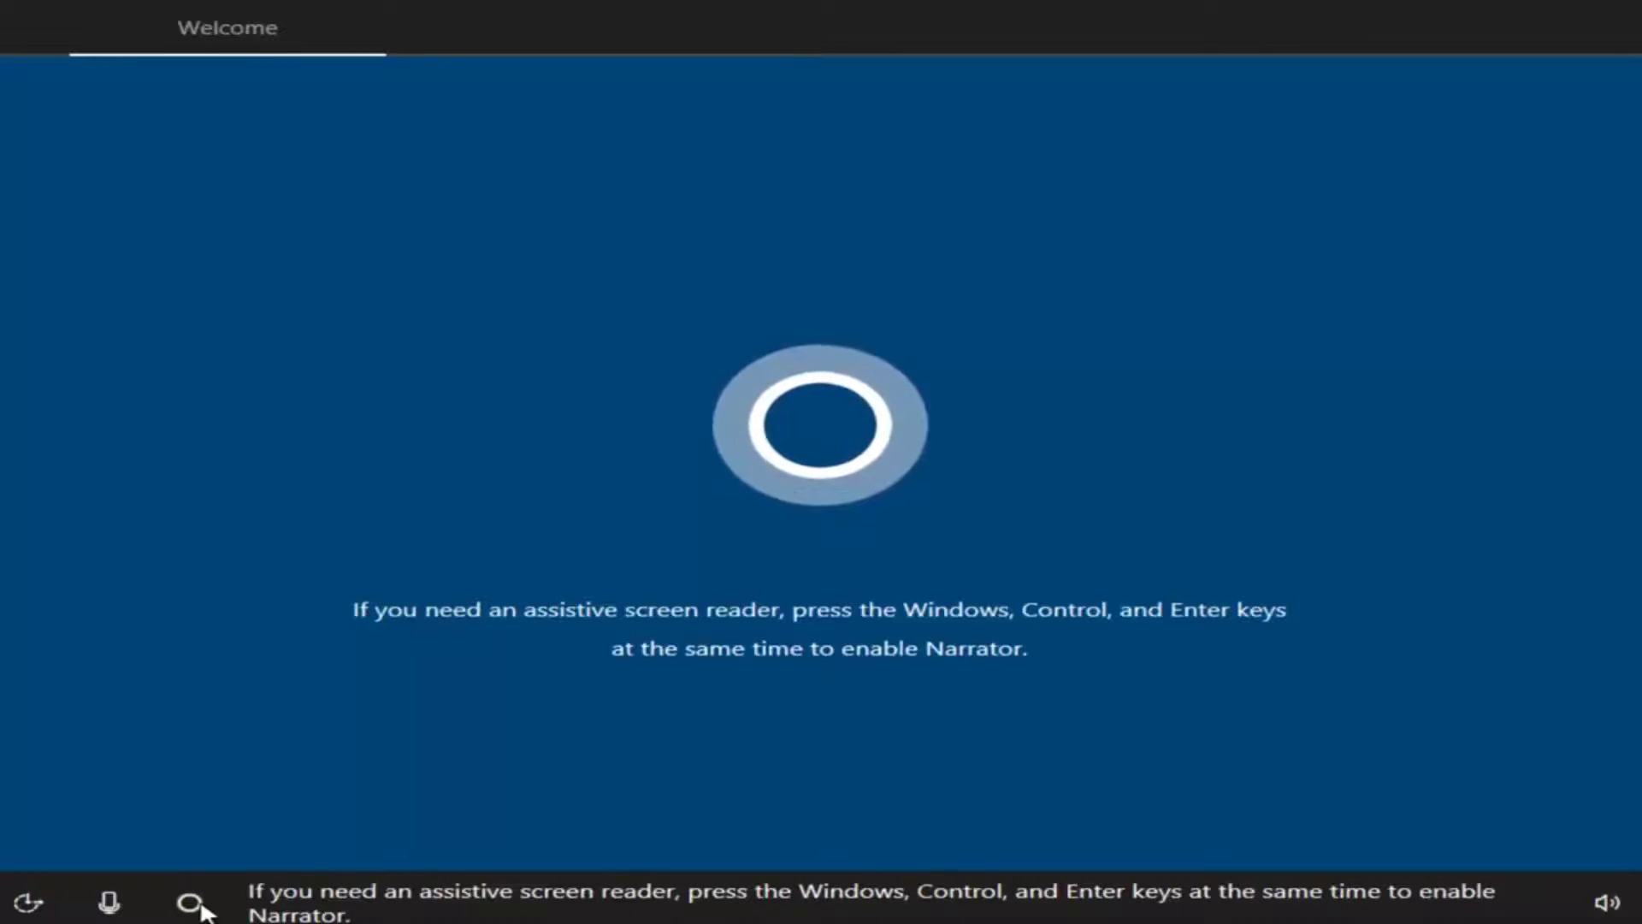
# Step: Check the speaker volume, then confirm United States as region and US keyboard layout
pyautogui.click(1592, 902)
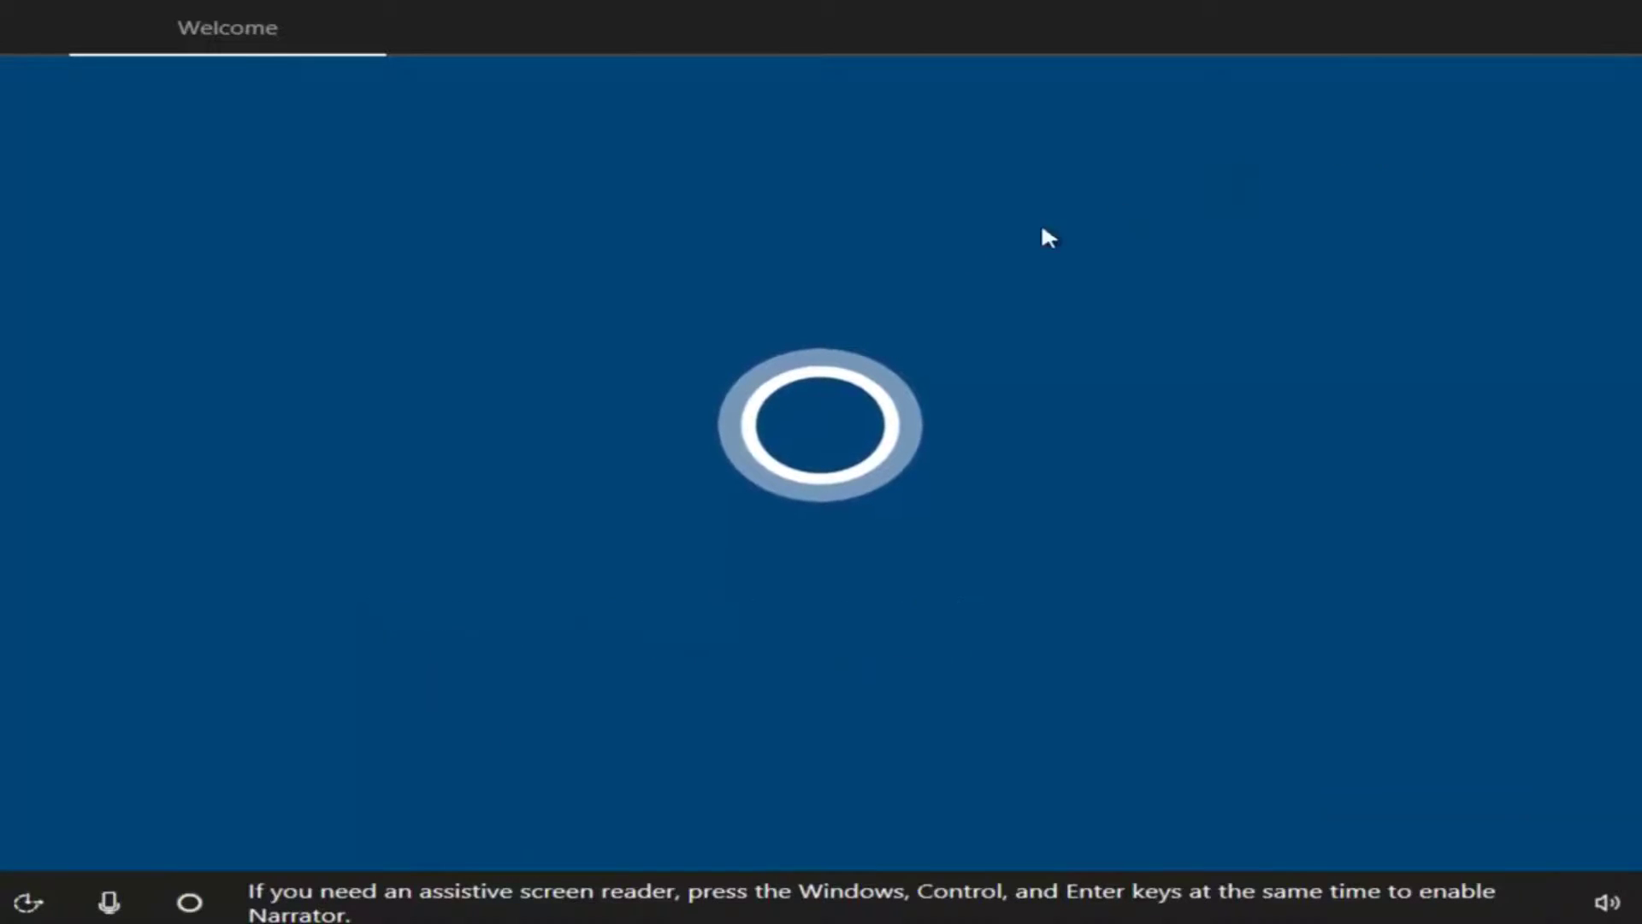
pyautogui.click(996, 604)
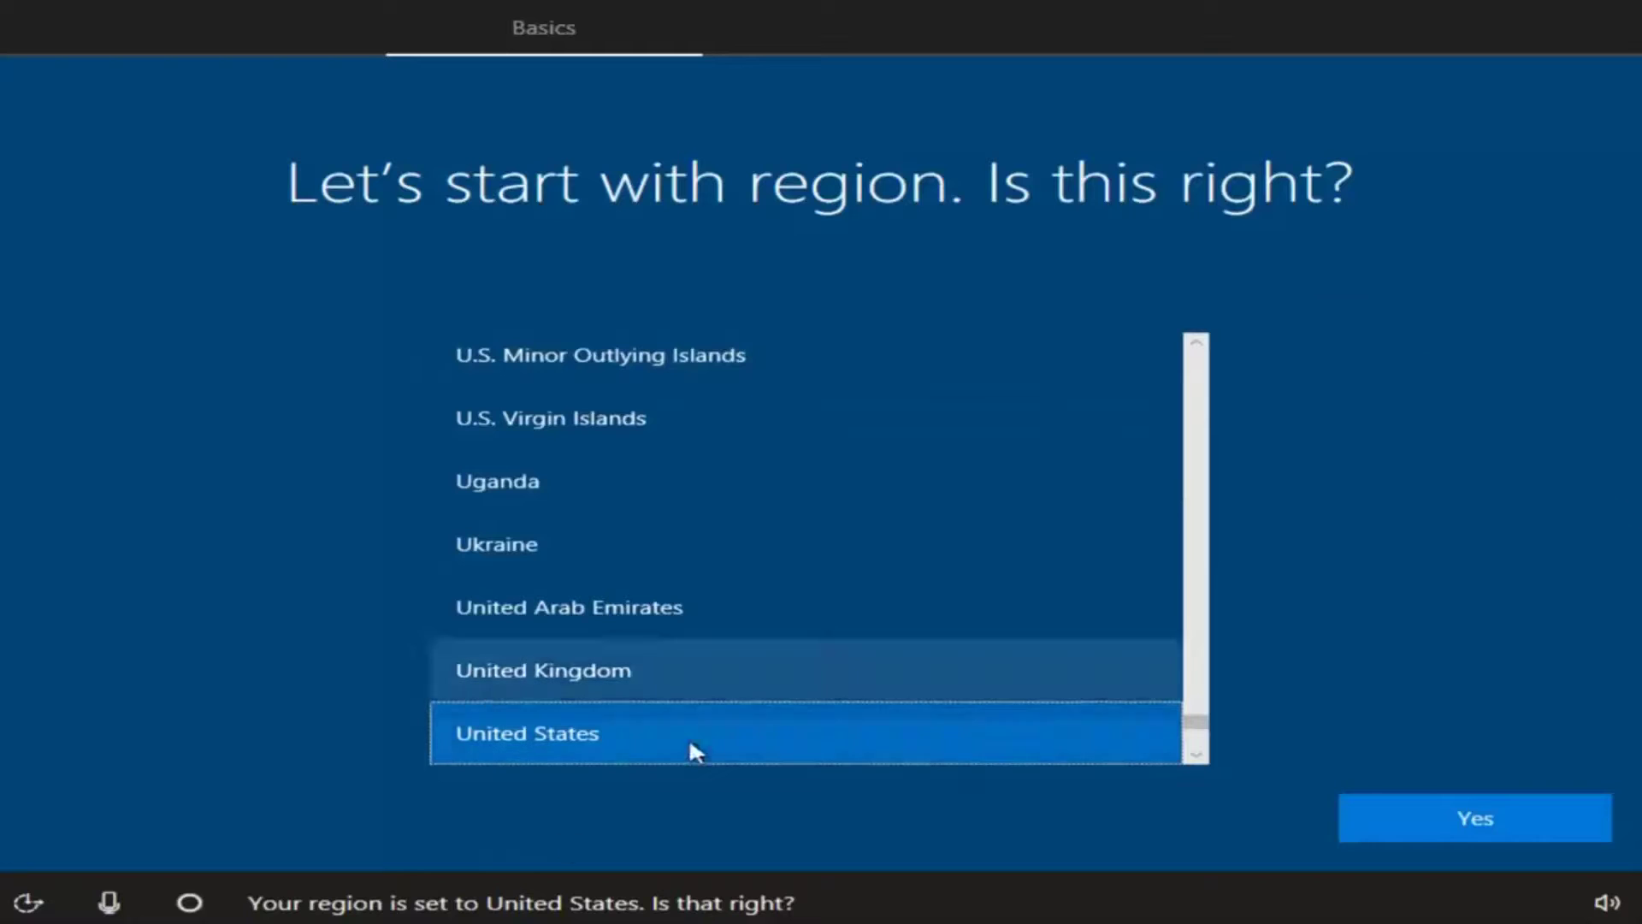
pyautogui.click(1431, 826)
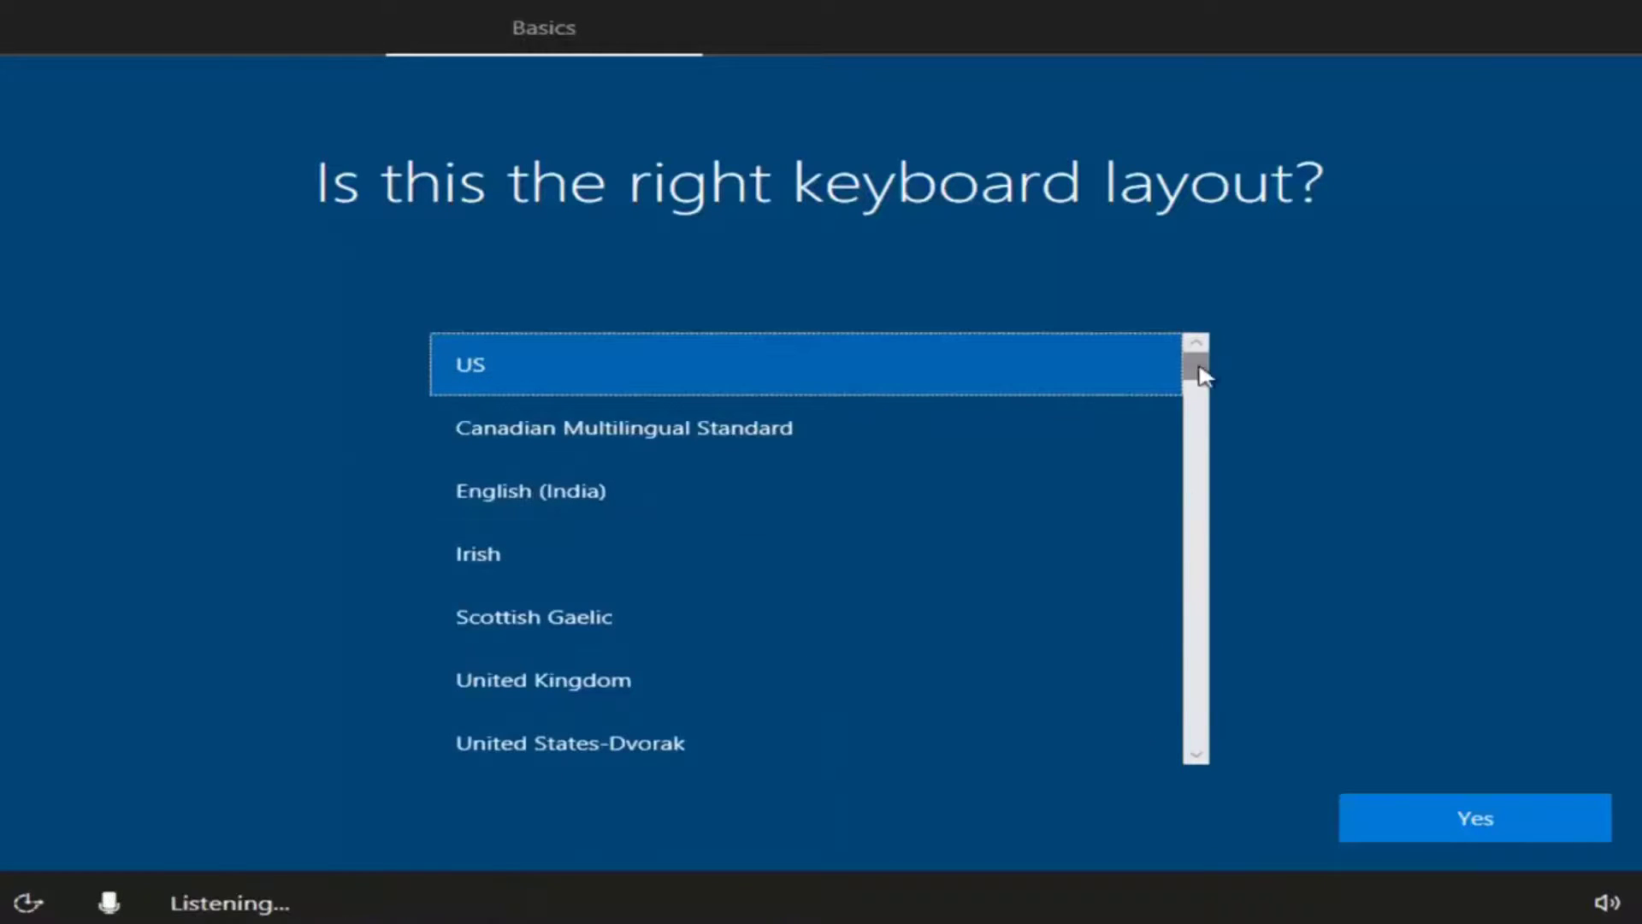
pyautogui.moveTo(1193, 363); pyautogui.dragTo(1198, 323)
pyautogui.click(1440, 815)
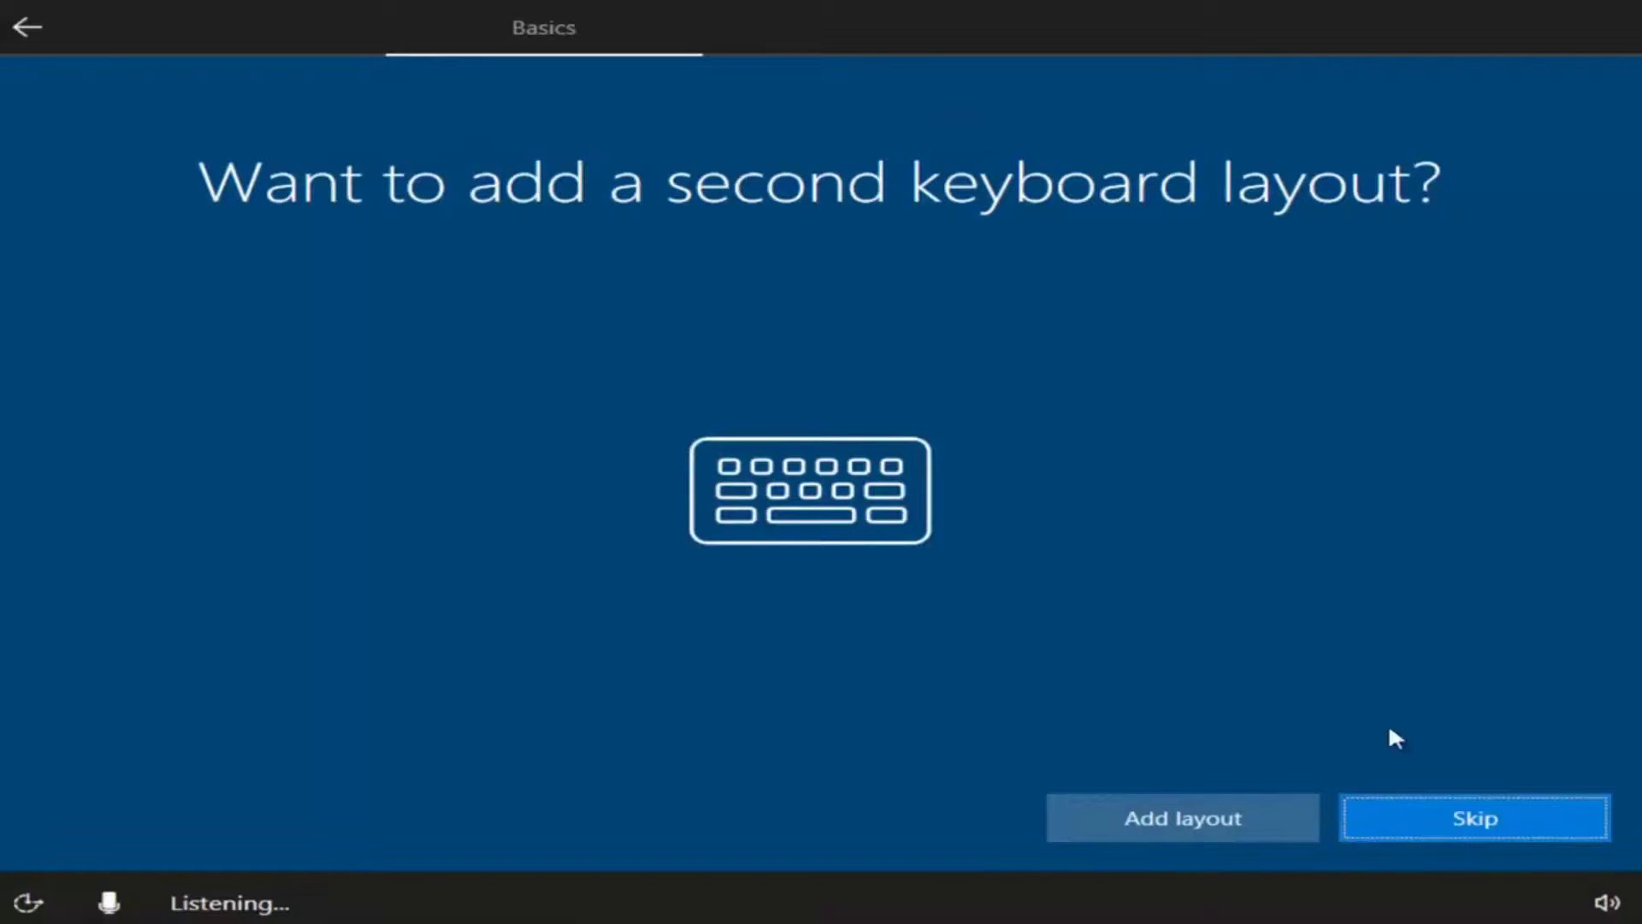
# Step: Skip adding a second keyboard layout
pyautogui.click(1465, 818)
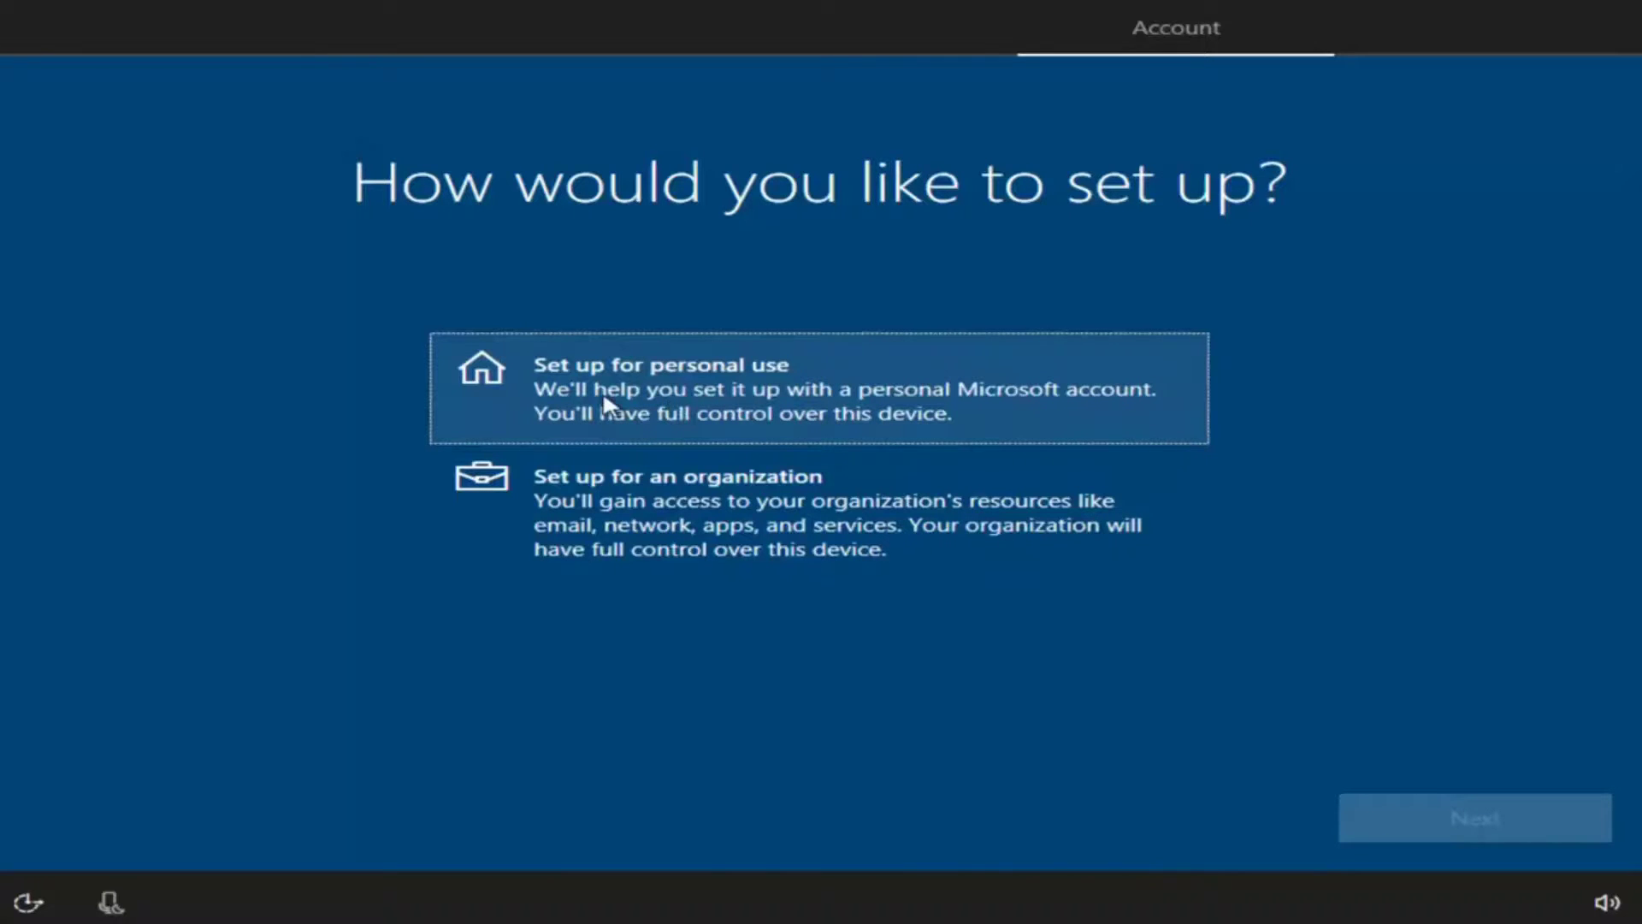
# Step: Choose personal use, pick Offline account, and decline the Microsoft sign-in prompt
pyautogui.click(604, 392)
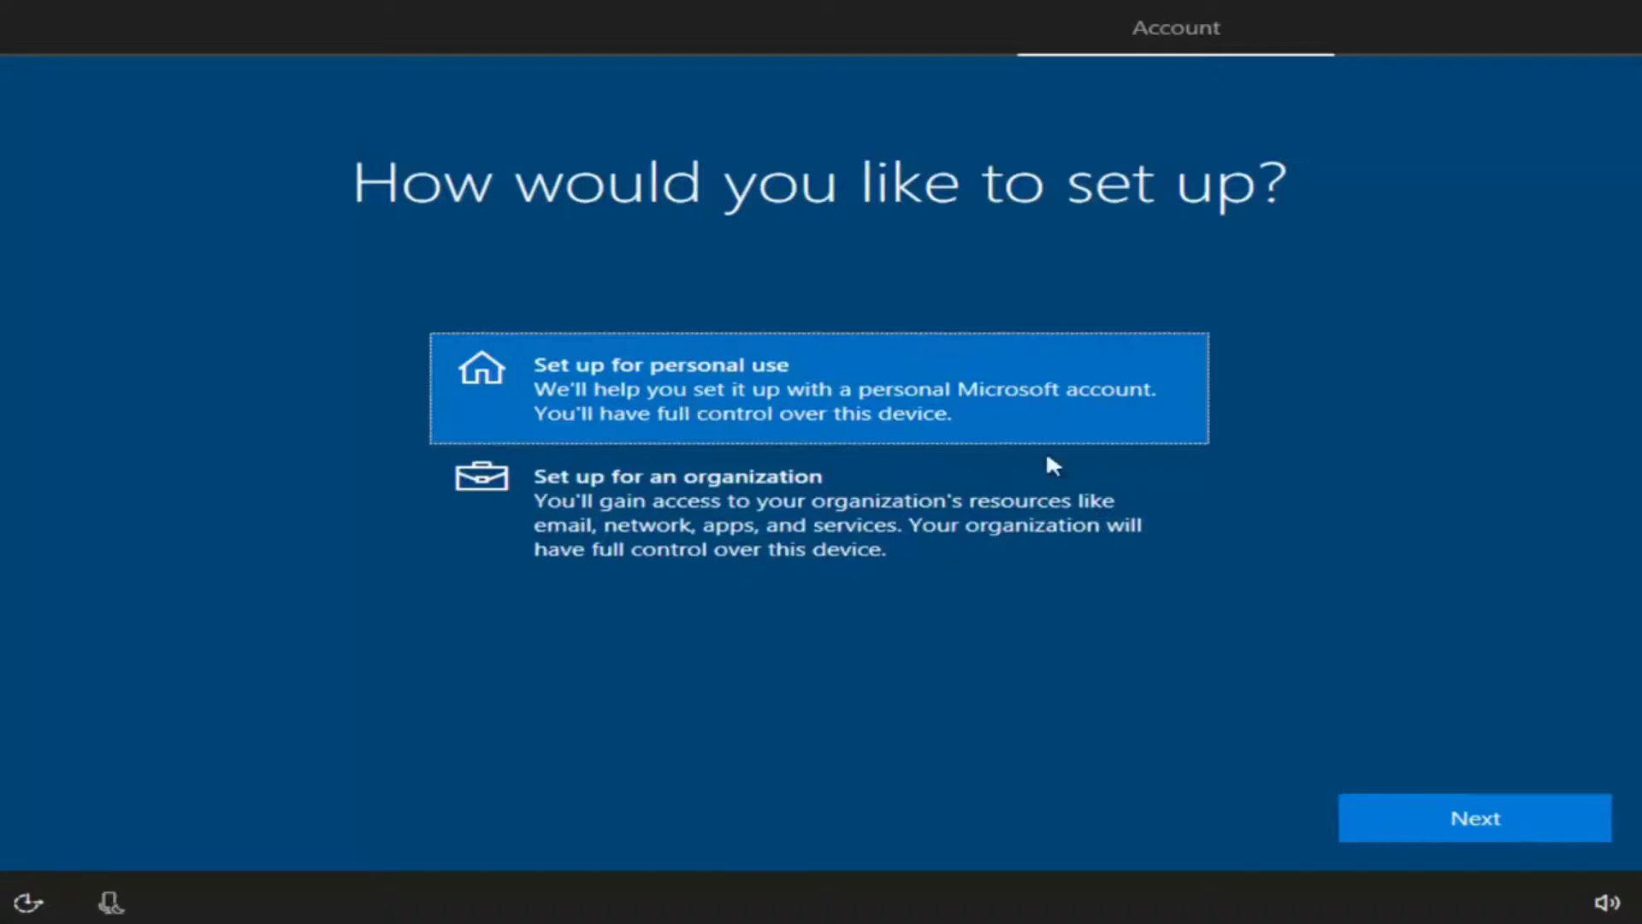
pyautogui.click(1418, 816)
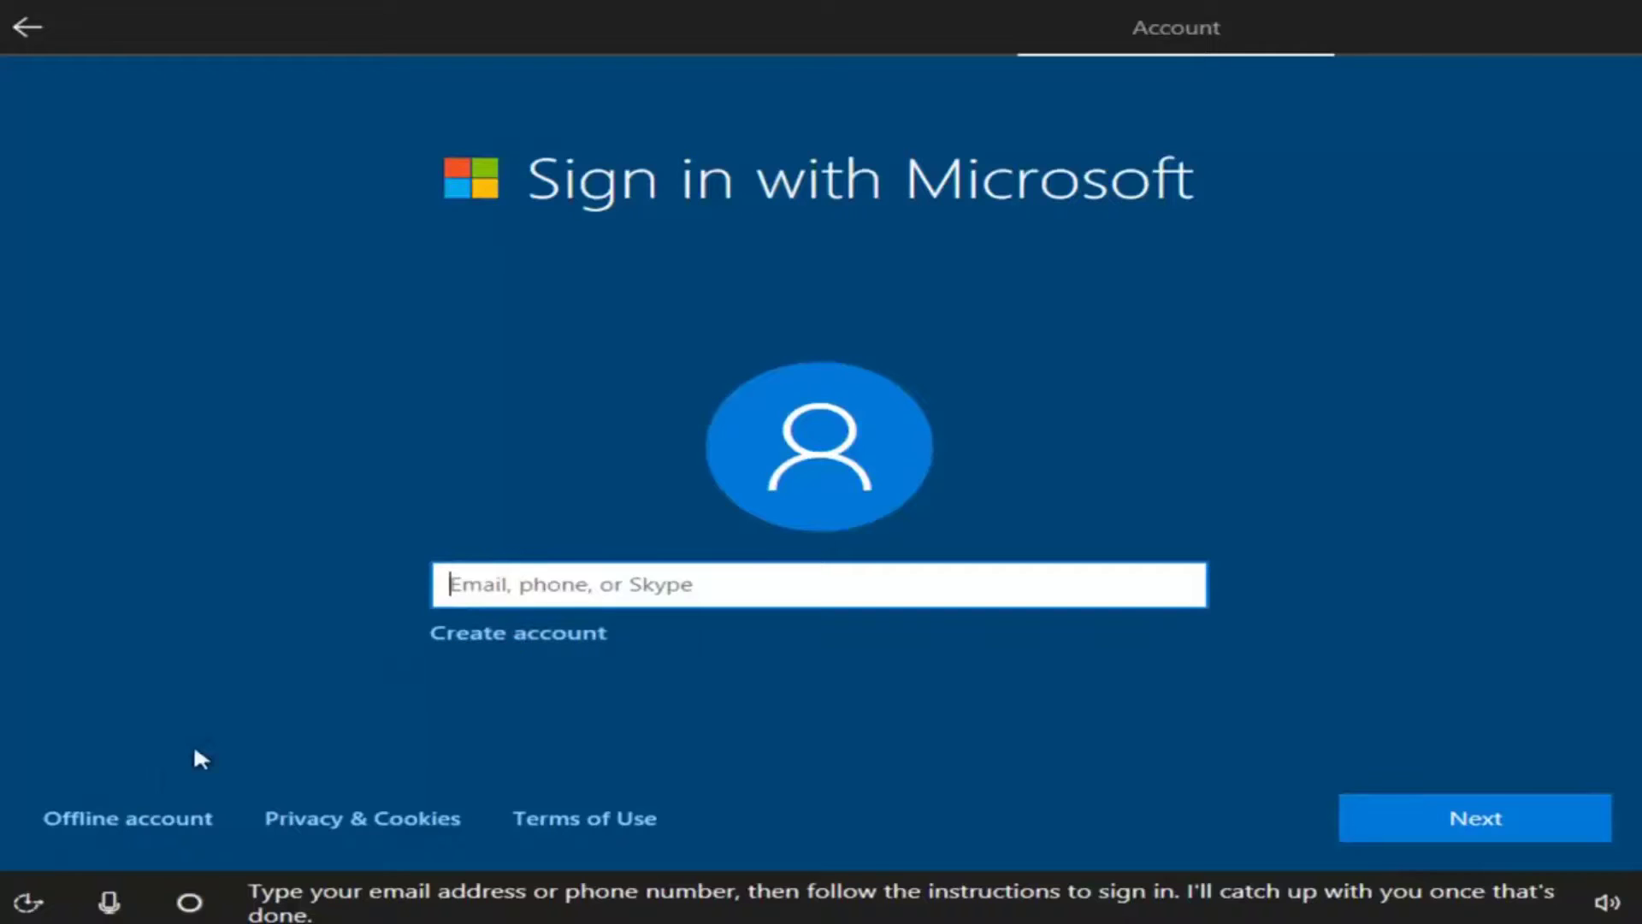
pyautogui.click(126, 820)
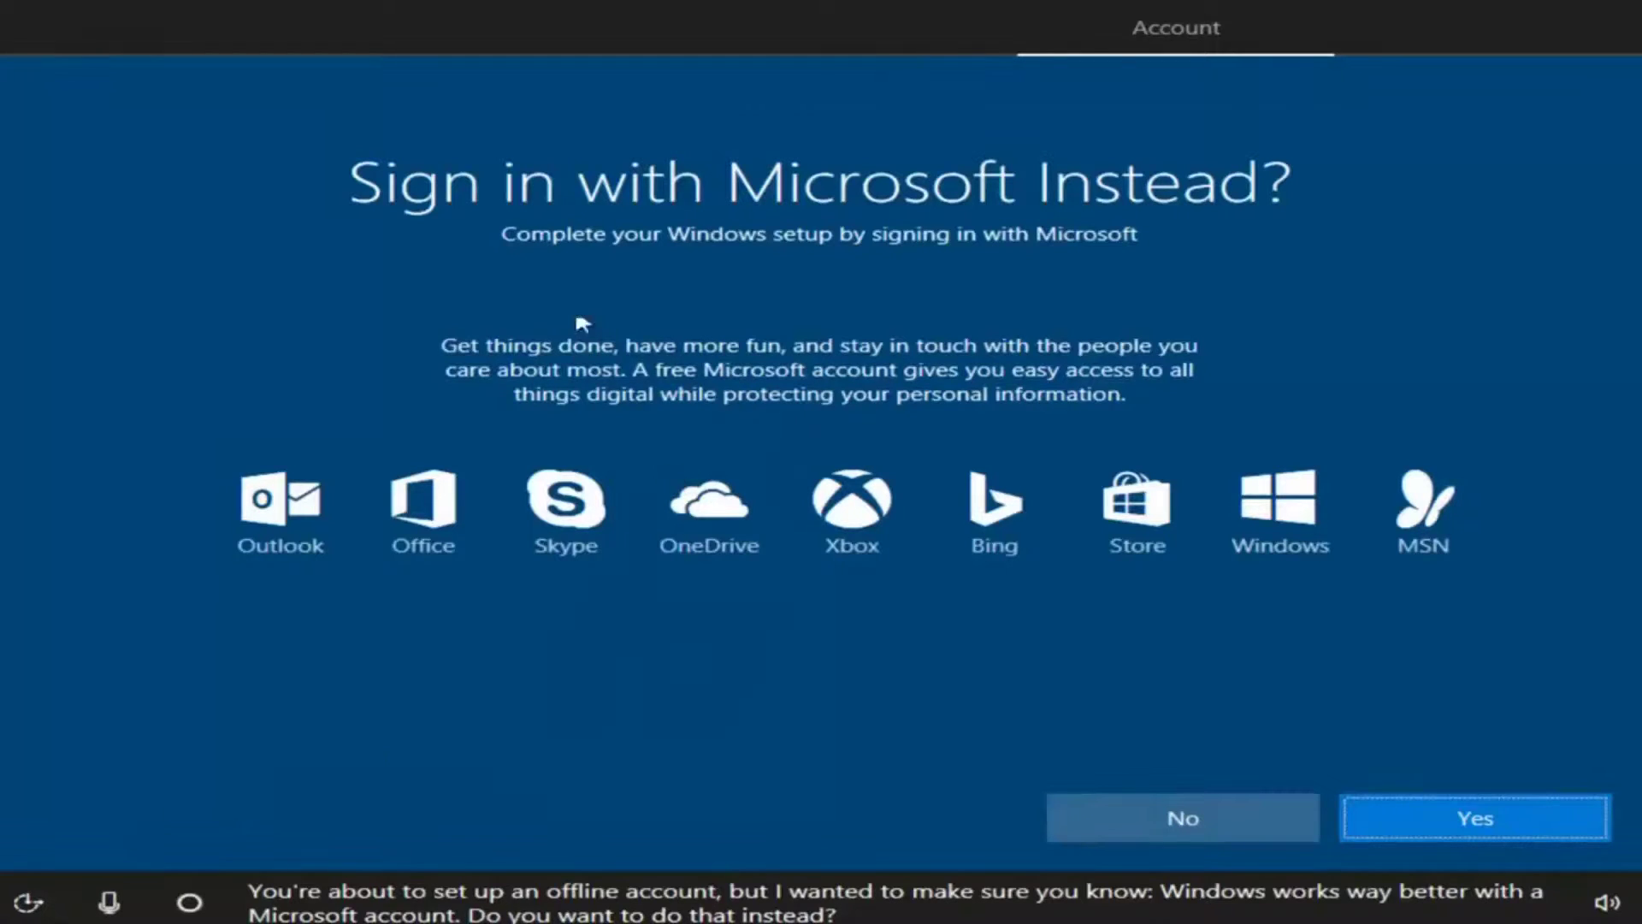
pyautogui.click(1142, 814)
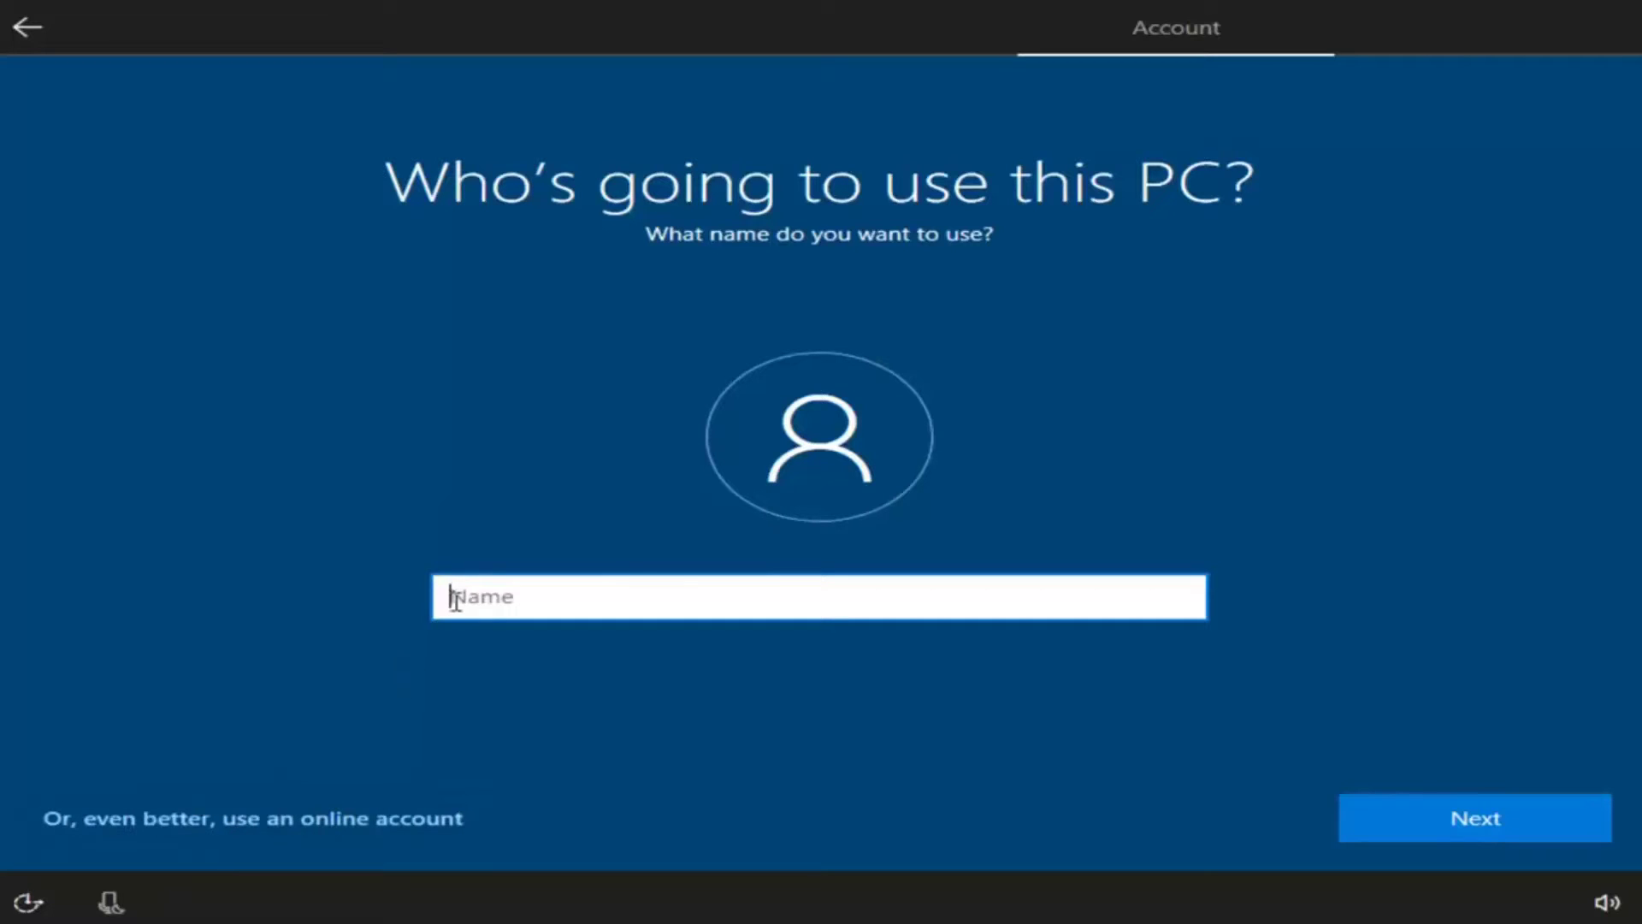
# Step: Enter the user's full name as the local account user name
pyautogui.write('Test')
pyautogui.press('BackSpace')
pyautogui.press('BackSpace')
pyautogui.press('BackSpace')
pyautogui.press('BackSpace')
pyautogui.write('John Smith')
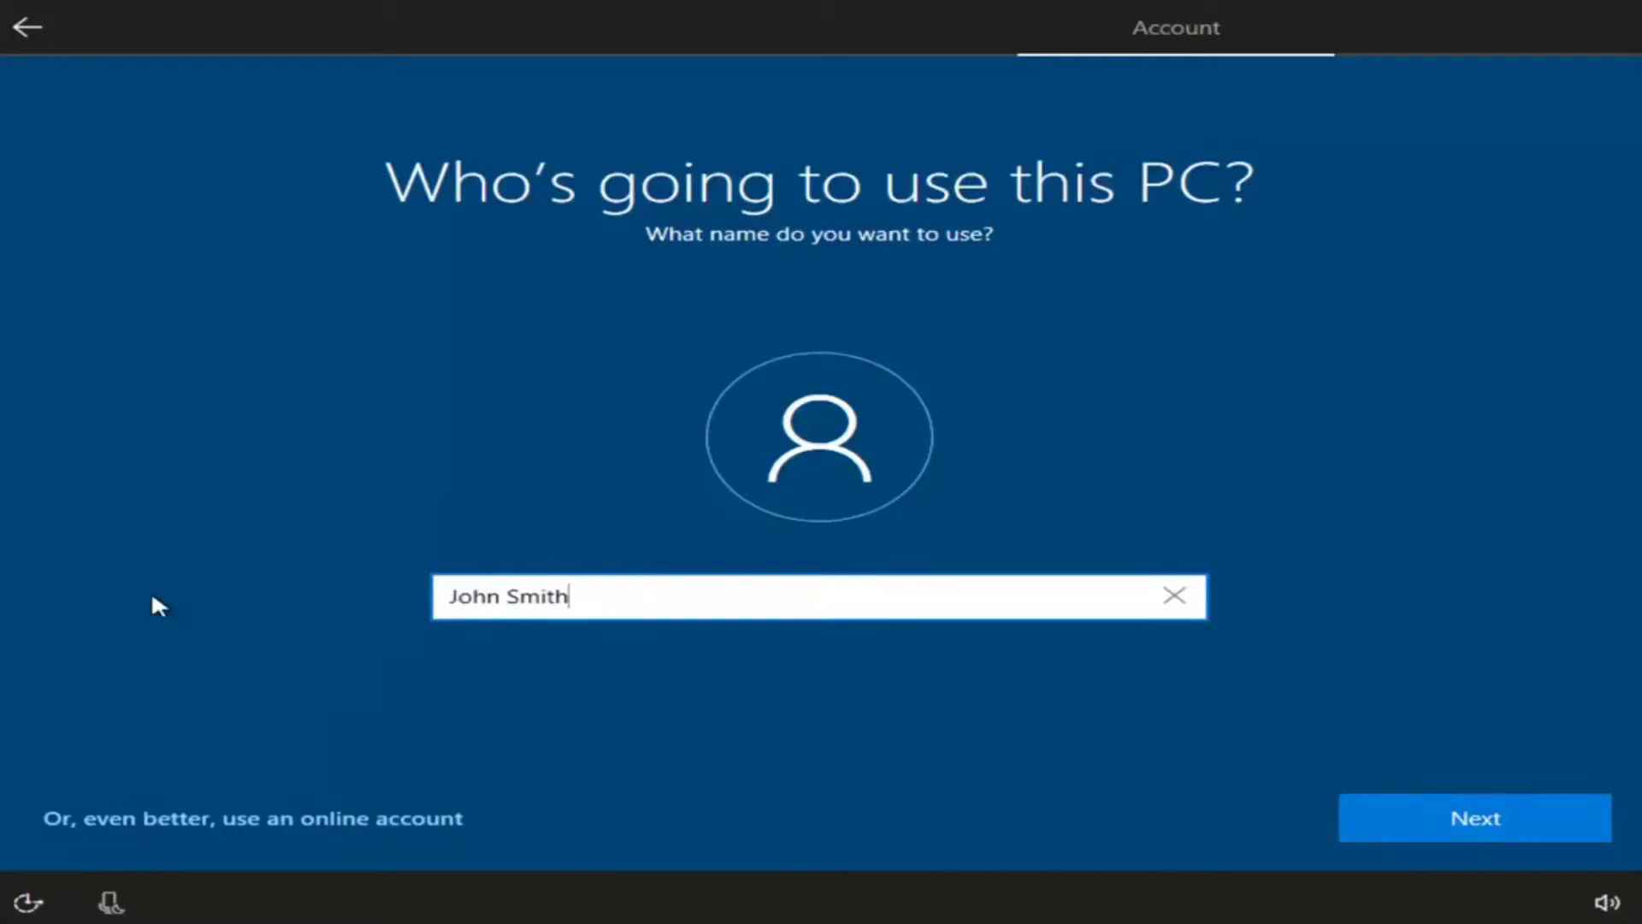
pyautogui.click(1420, 821)
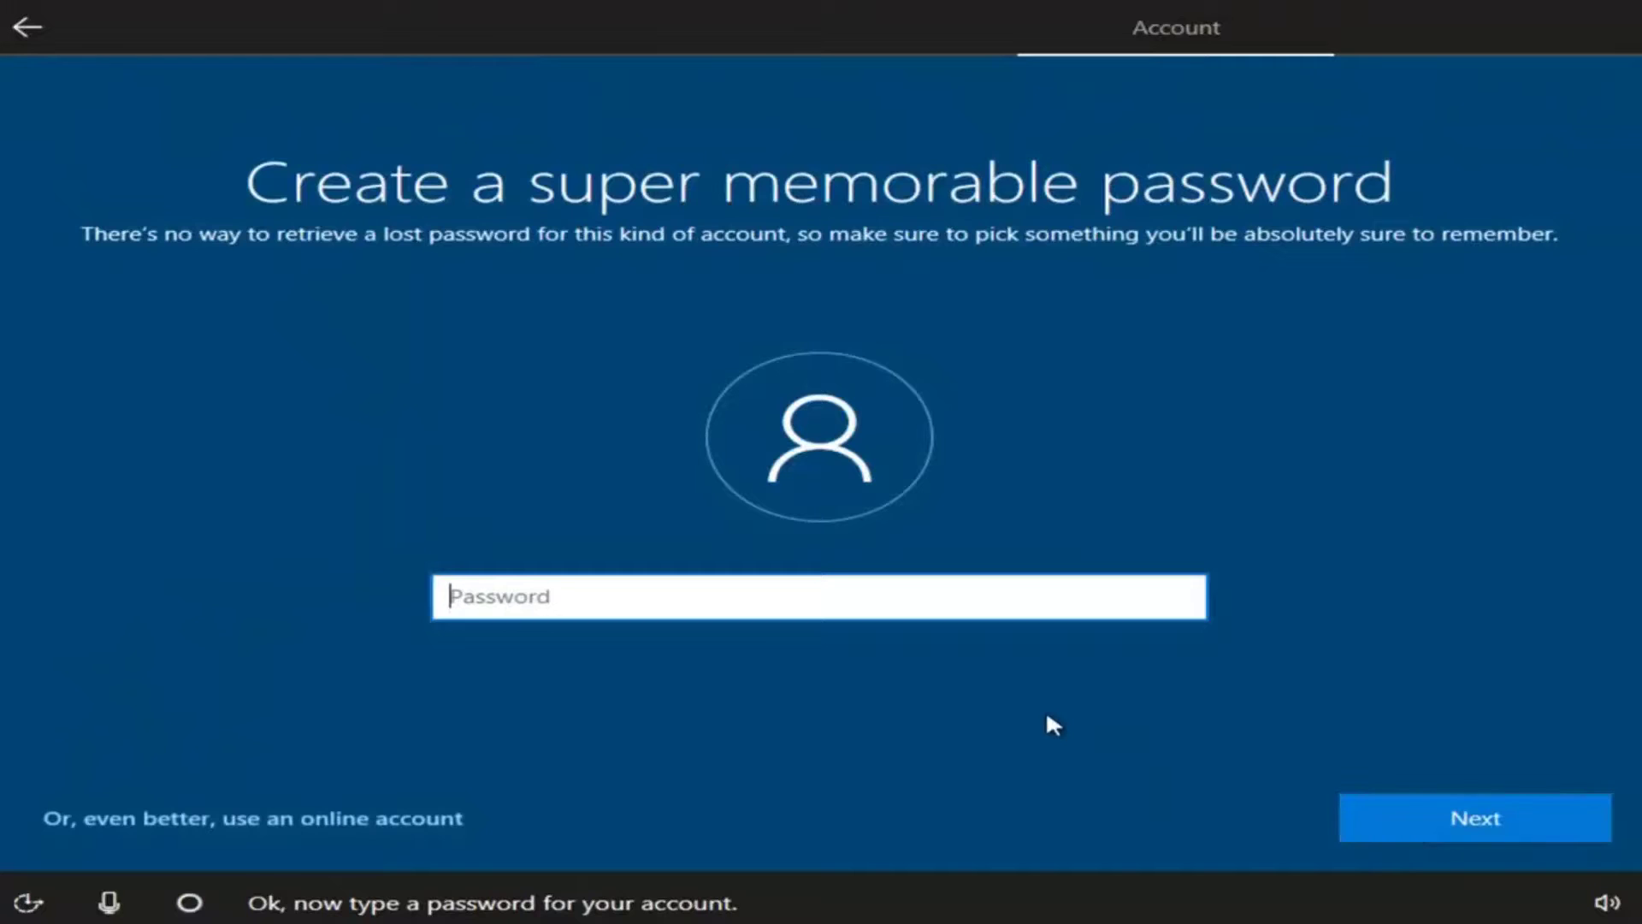
# Step: Set the account password, then retype it to confirm
pyautogui.write('*********')
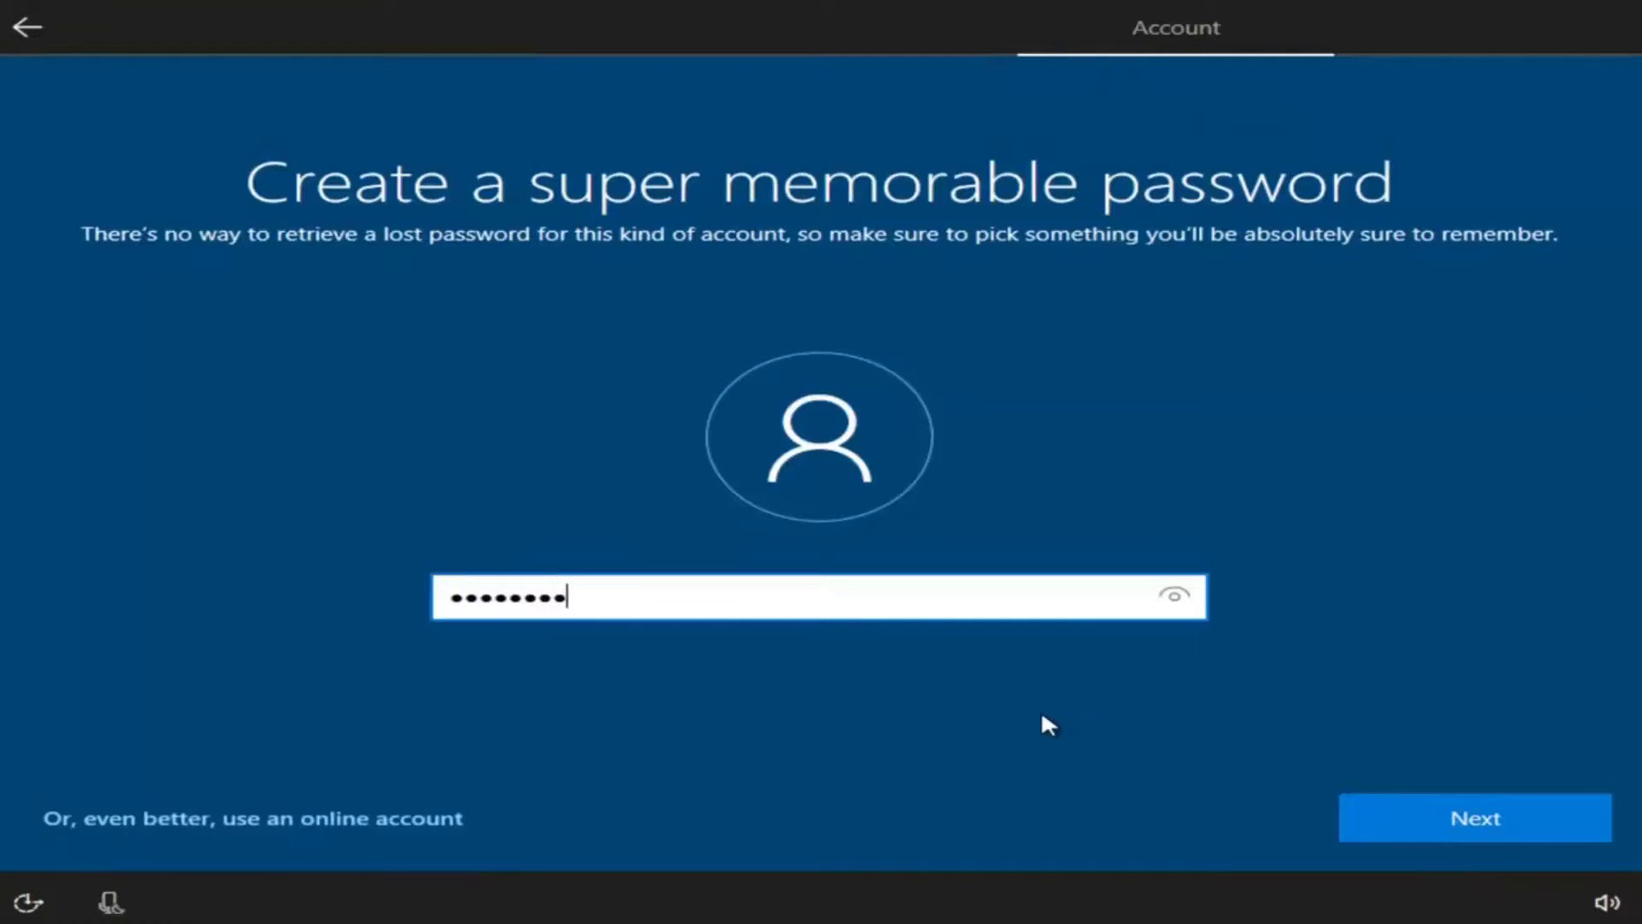
pyautogui.moveTo(752, 608); pyautogui.dragTo(23, 601)
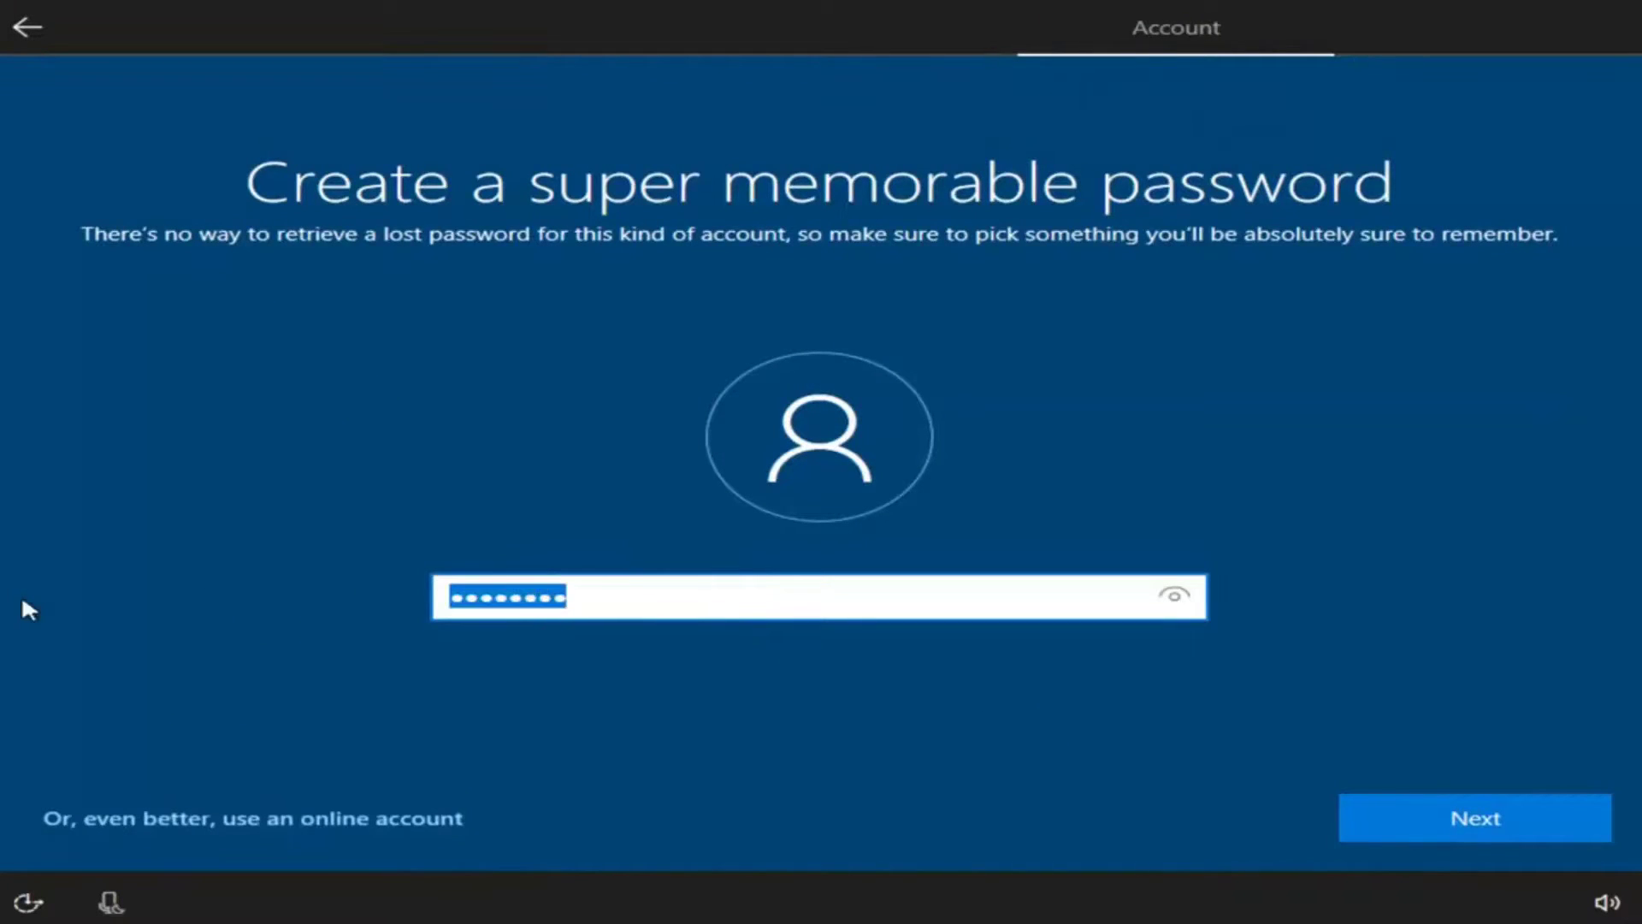
pyautogui.write('******')
pyautogui.hotkey('ctrl', 'a')
pyautogui.write('*********')
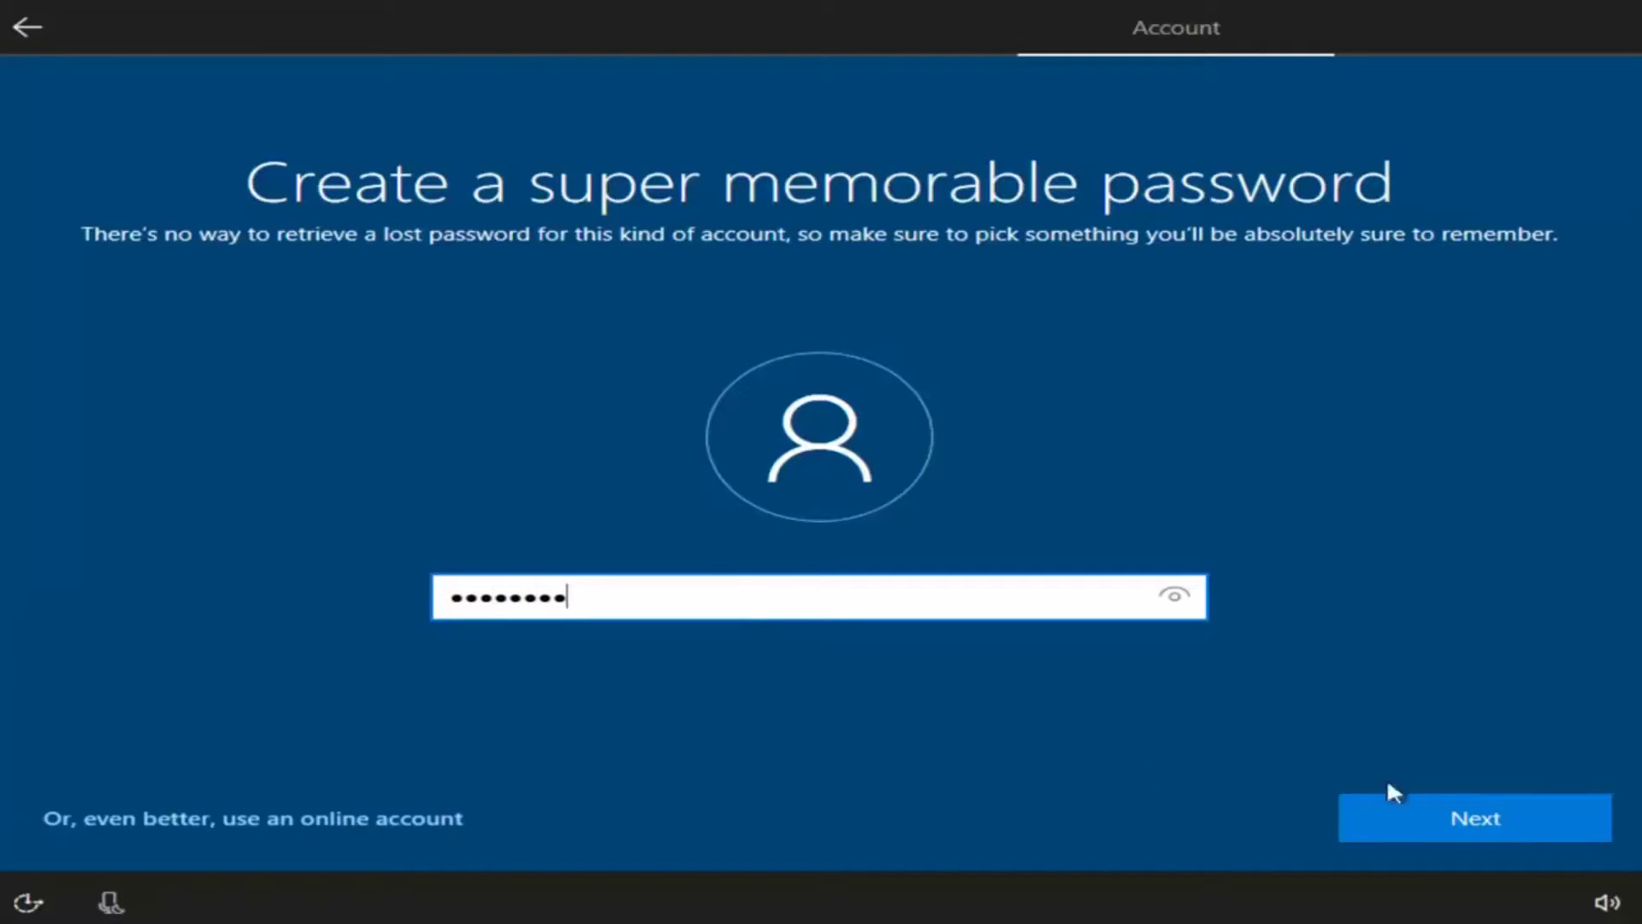
pyautogui.click(1539, 826)
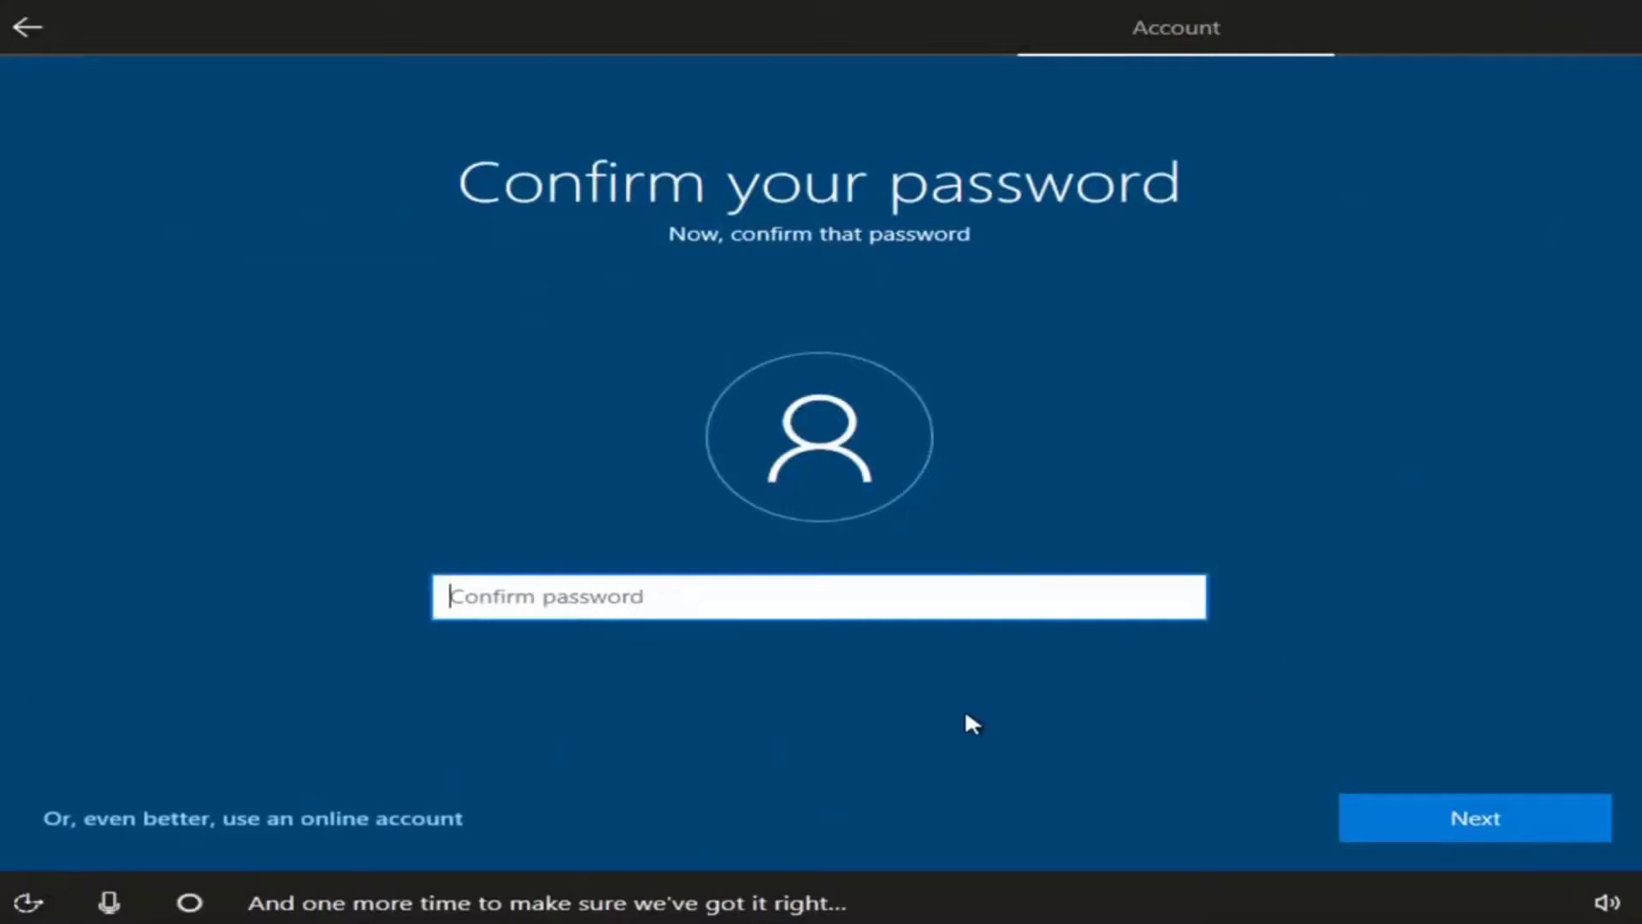
pyautogui.write('*********')
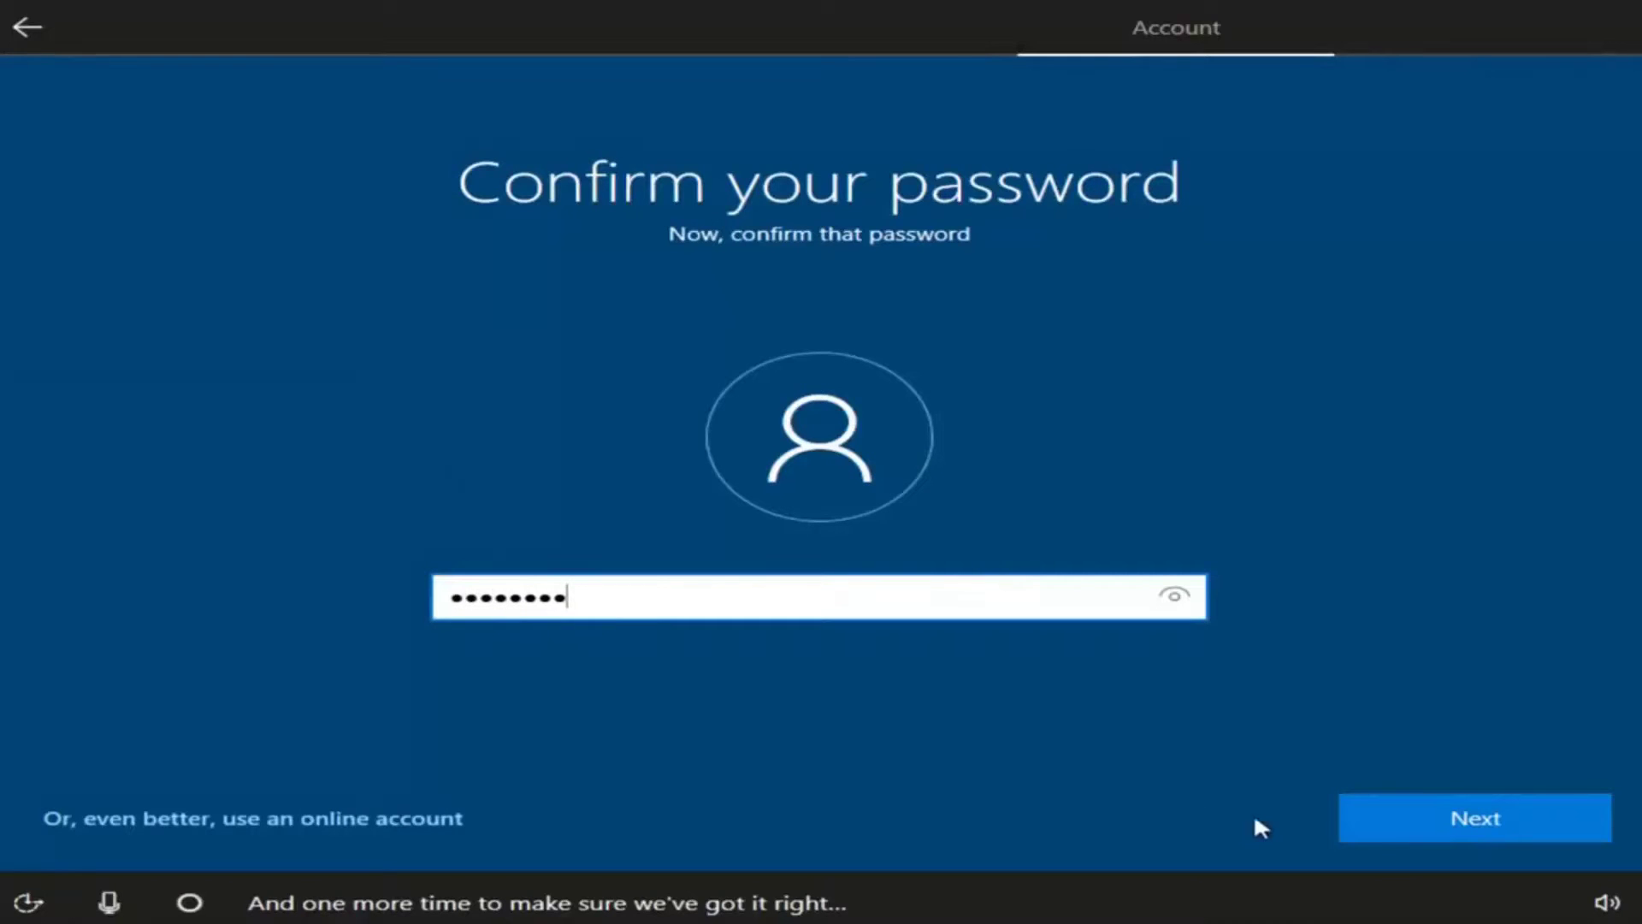
pyautogui.click(1449, 817)
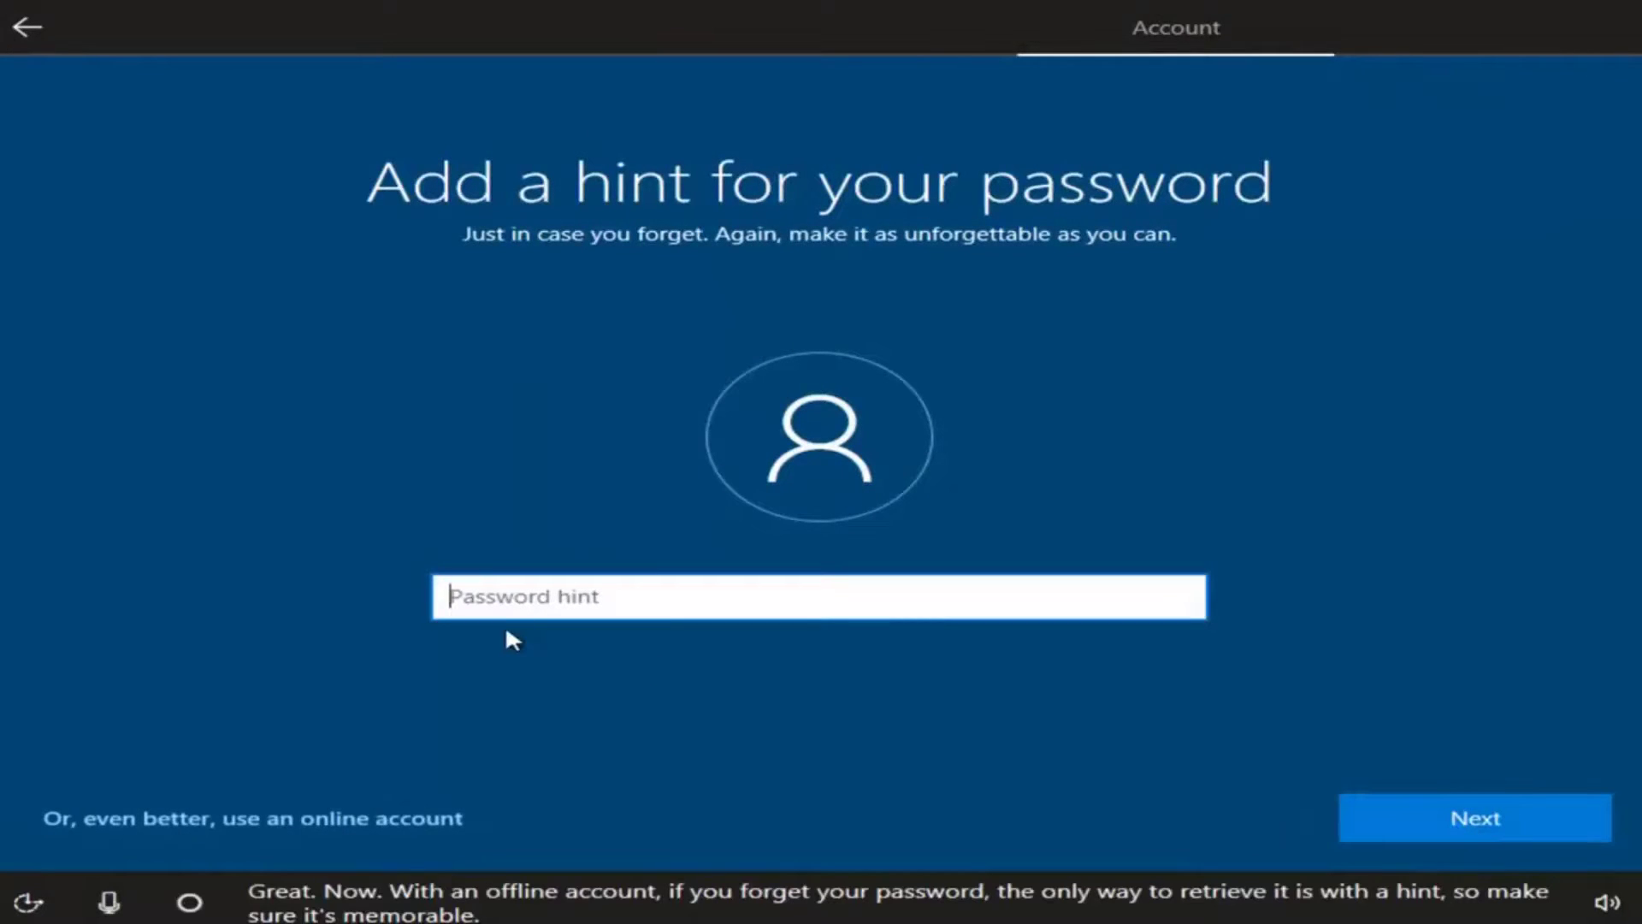
# Step: Enter a password hint, changing it from 'password' to 'pass-word' after the warning
pyautogui.write('password')
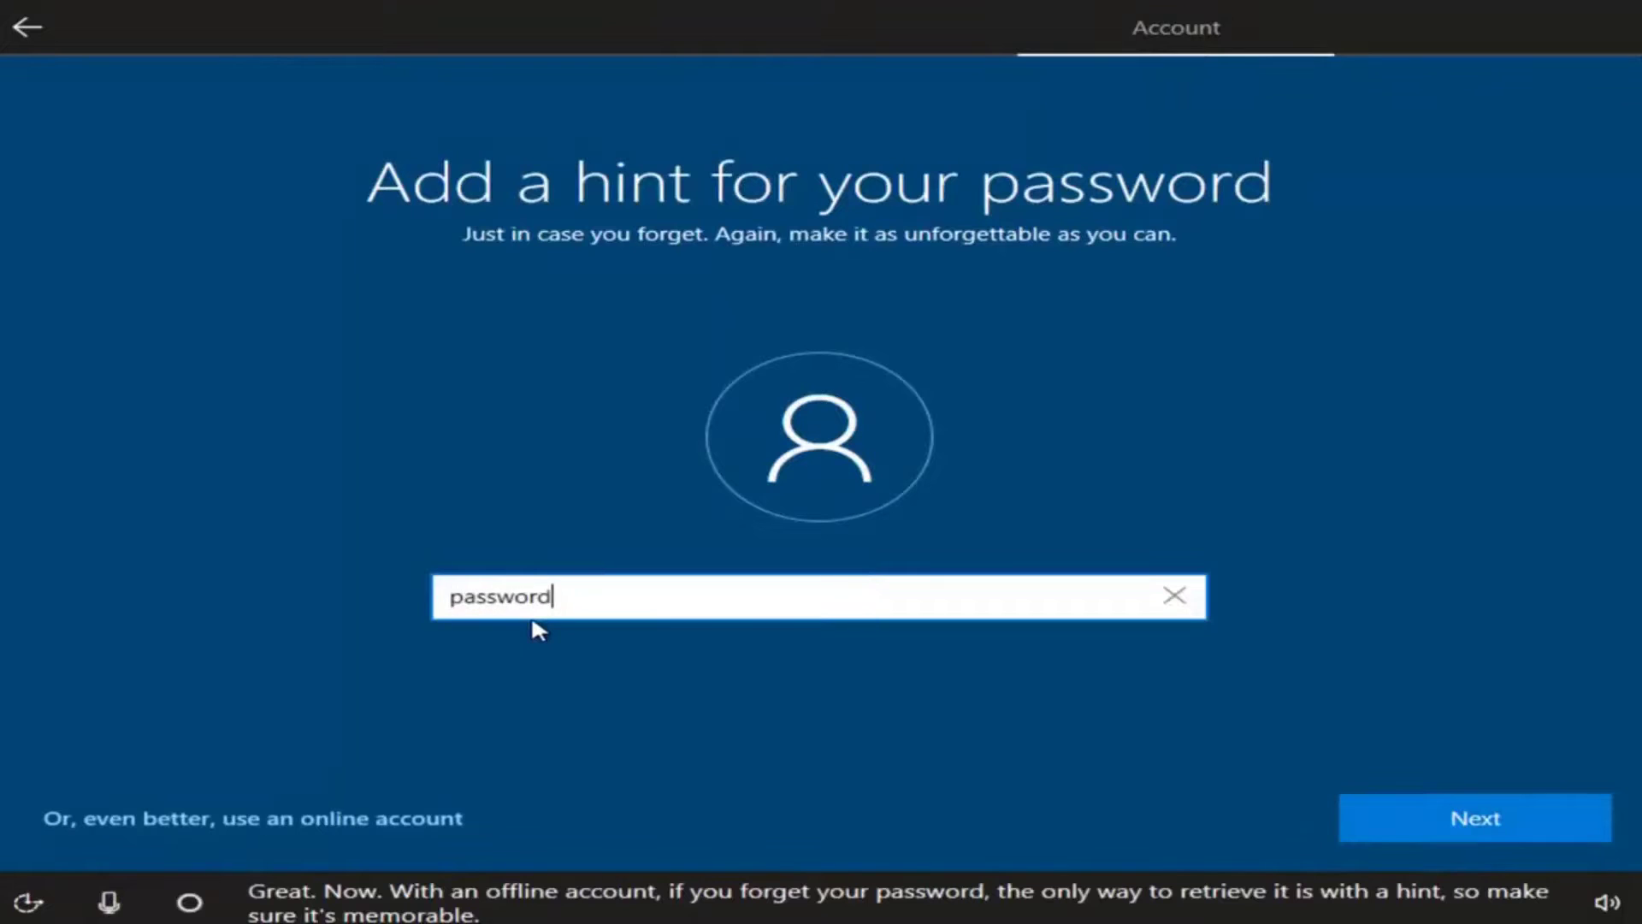
pyautogui.click(1420, 821)
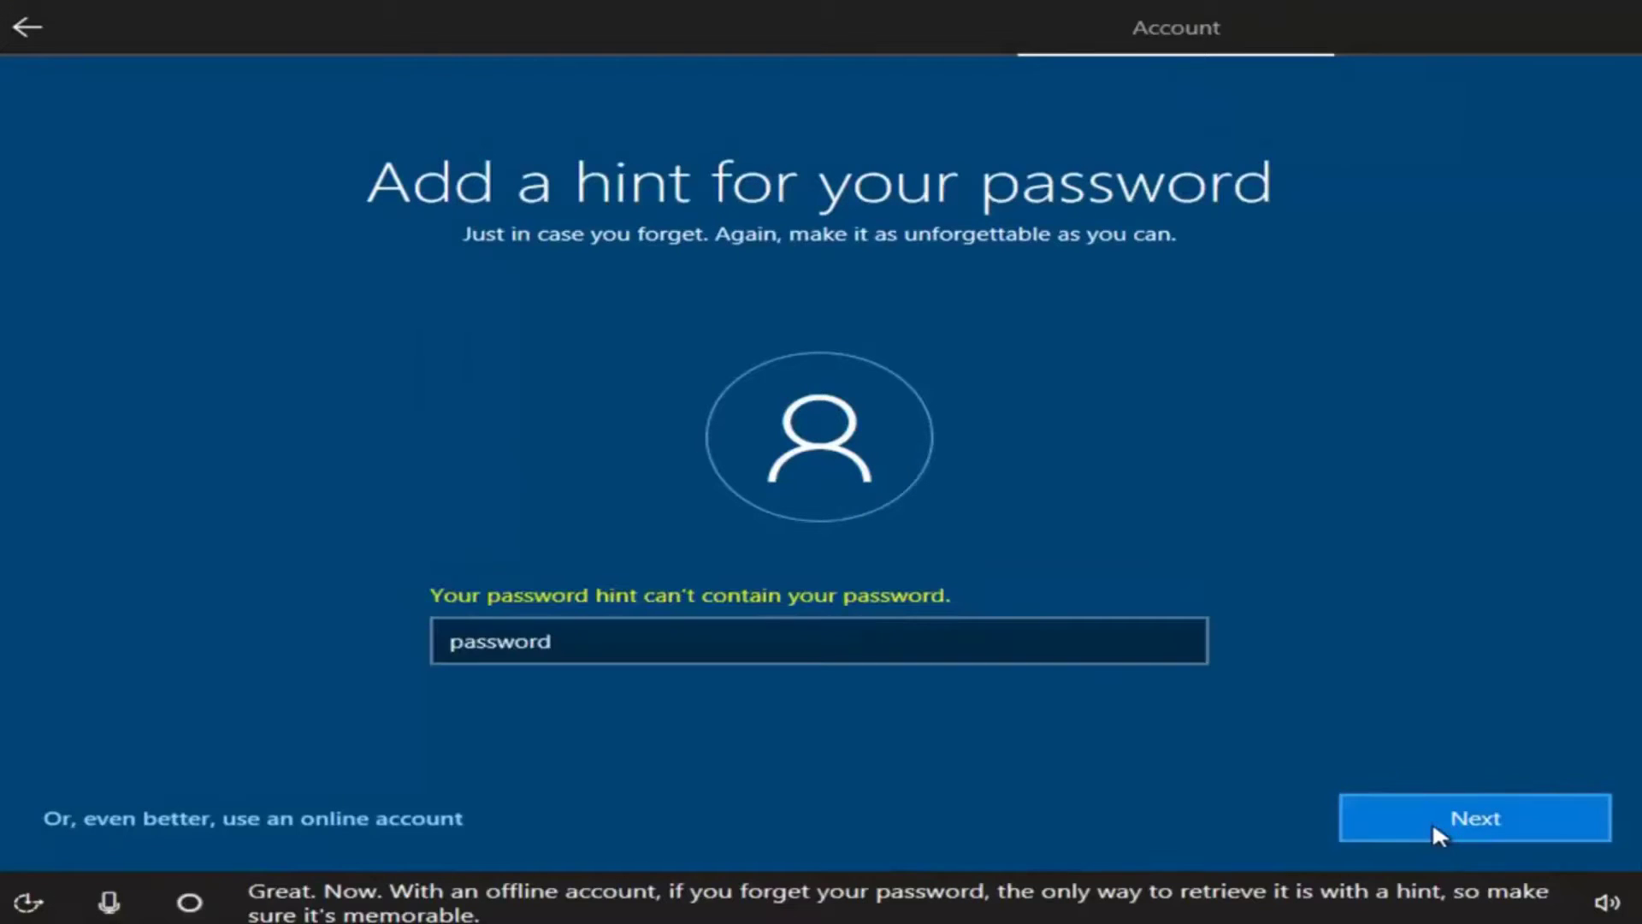
pyautogui.click(583, 628)
pyautogui.write('1')
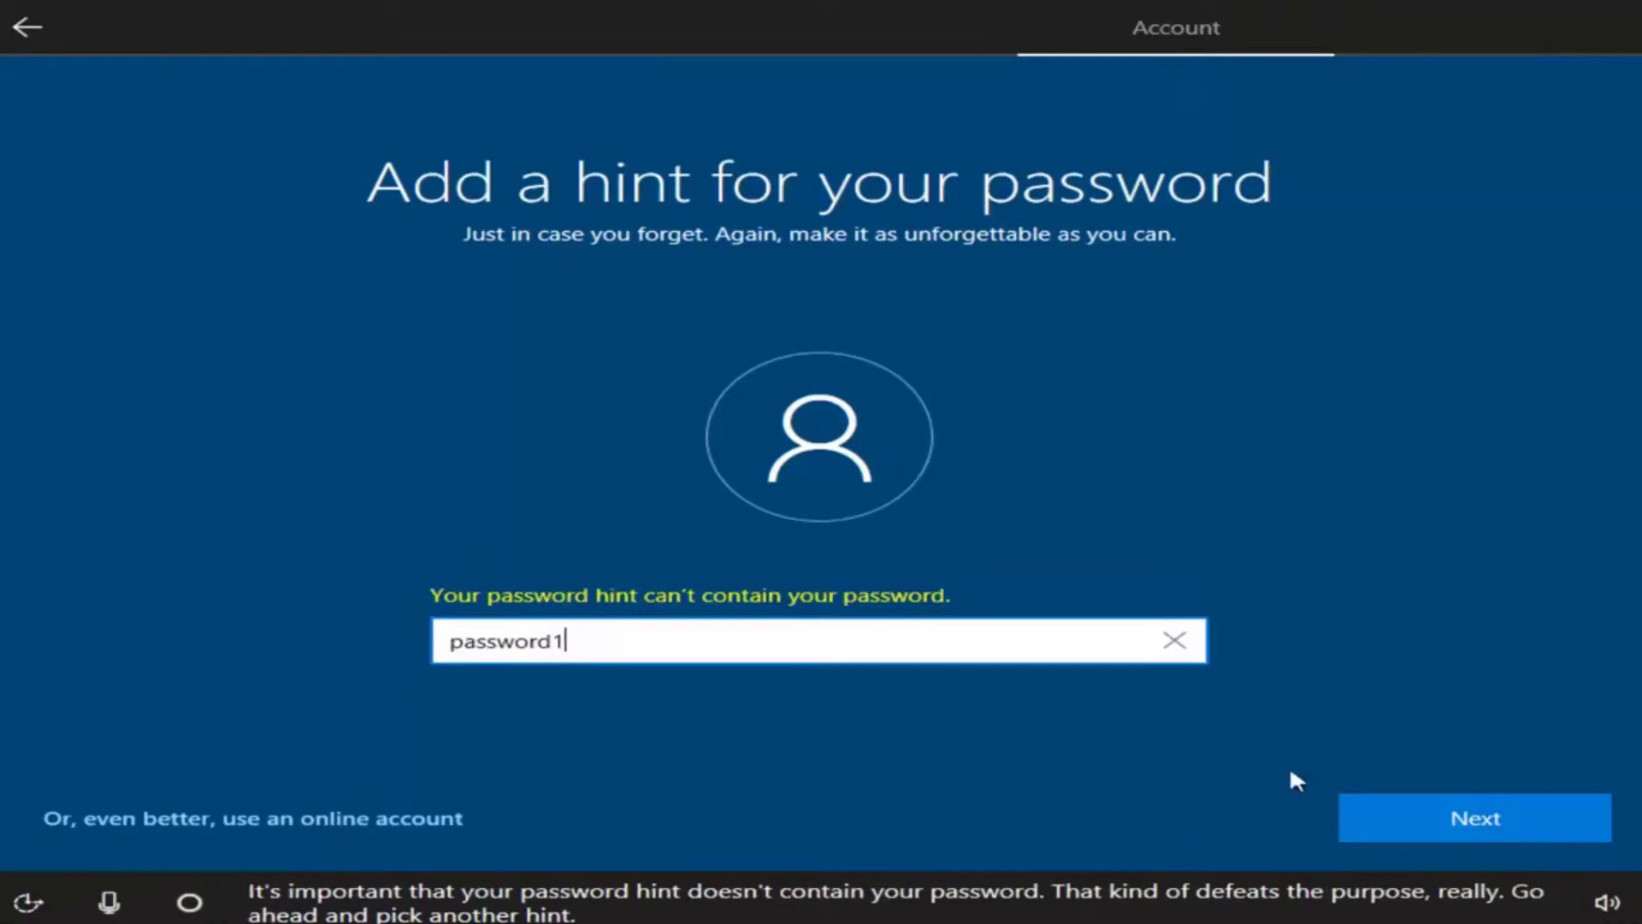
pyautogui.click(1341, 823)
pyautogui.write('pass')
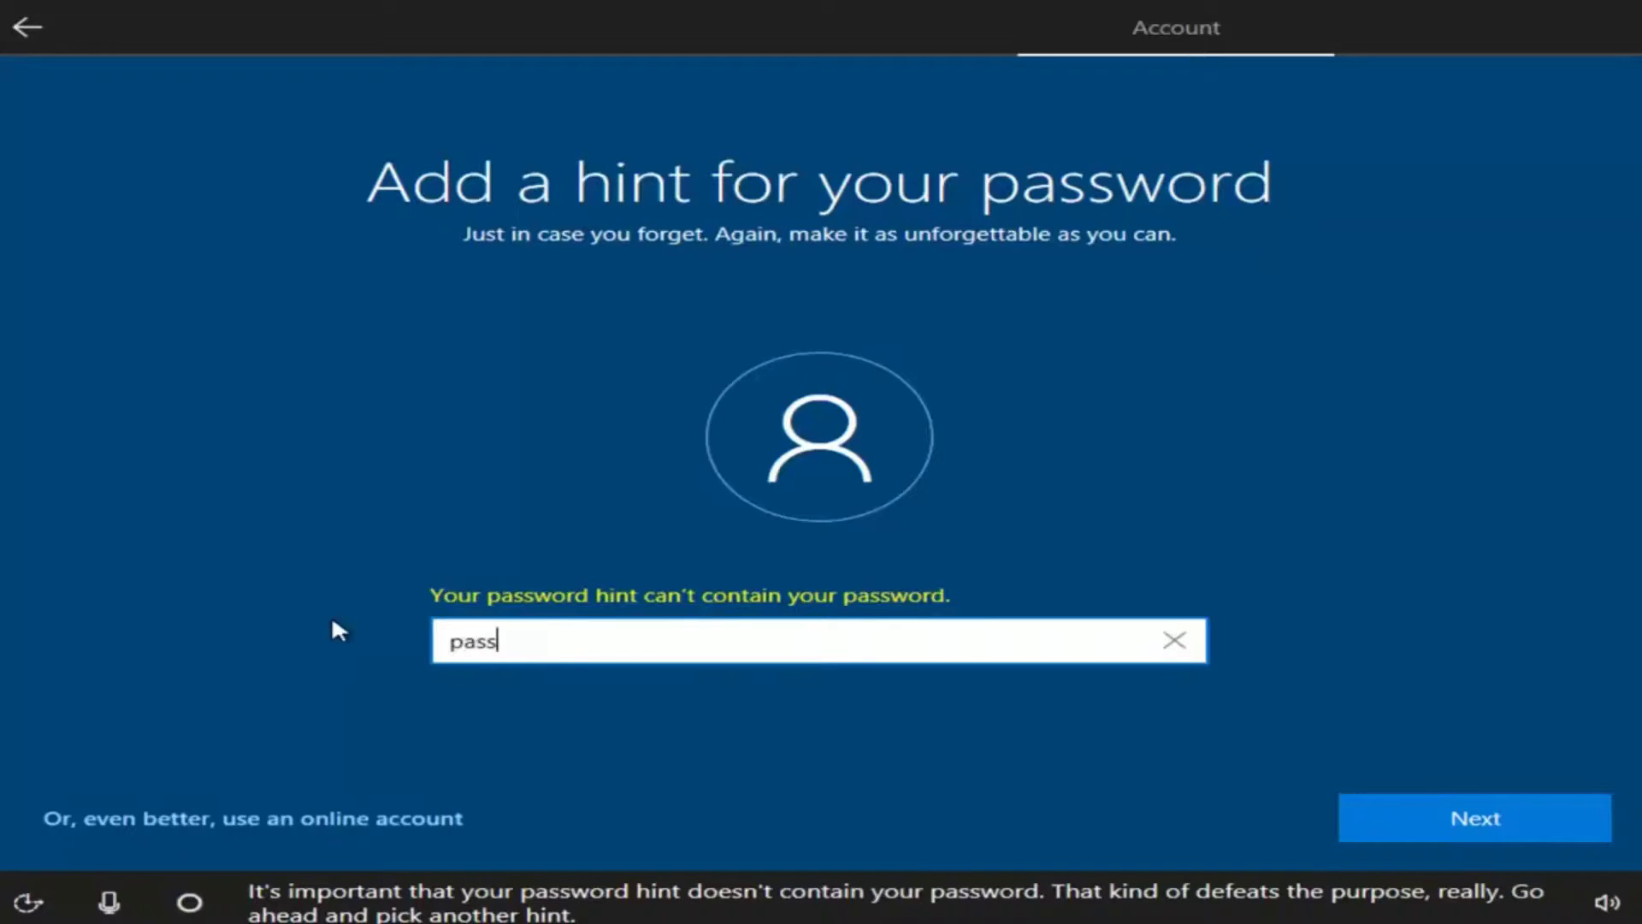
pyautogui.write('-word')
pyautogui.click(1492, 842)
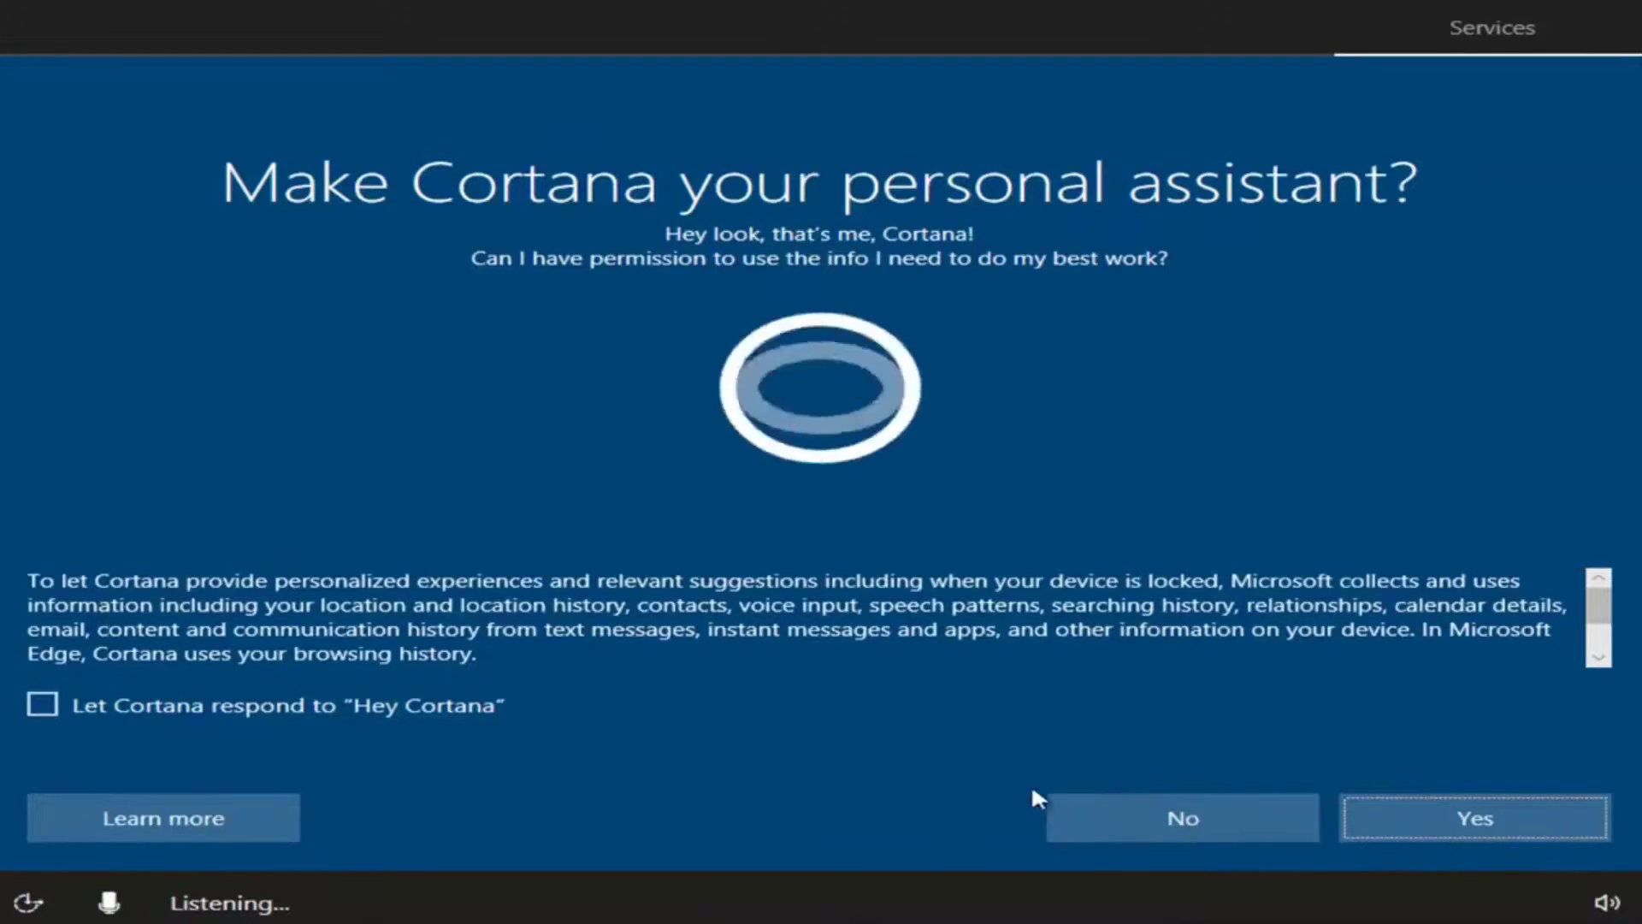
# Step: Decline Cortana, turn off Location, Speech, Tailored experiences, Relevant Ads, set Diagnostics to Basic
pyautogui.click(1112, 821)
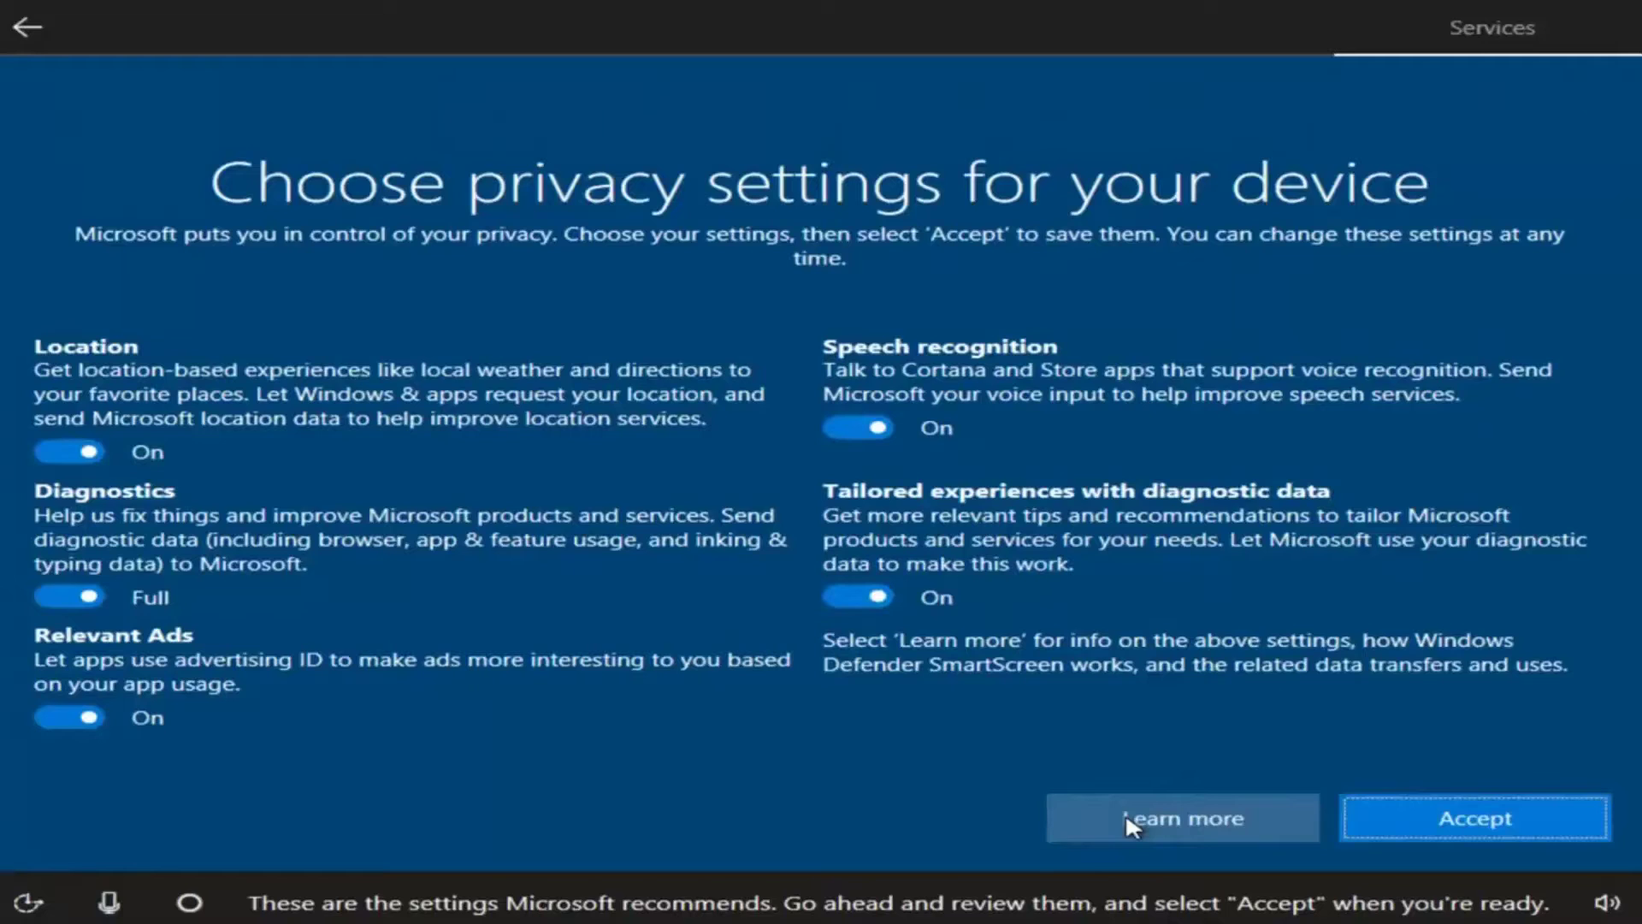
pyautogui.click(74, 445)
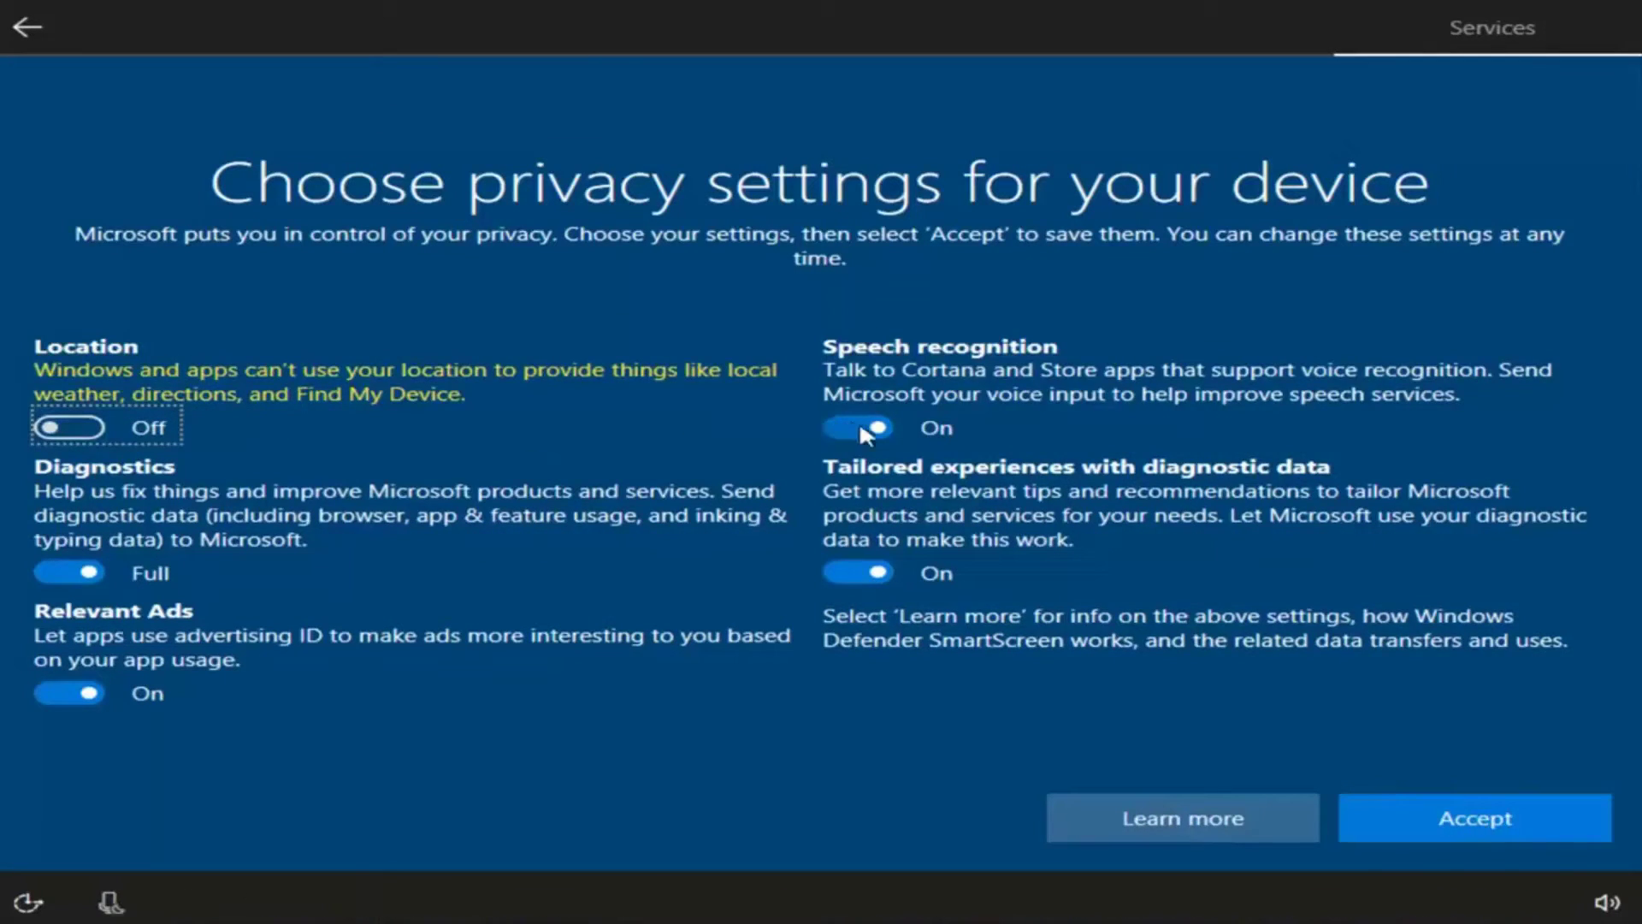
pyautogui.click(858, 423)
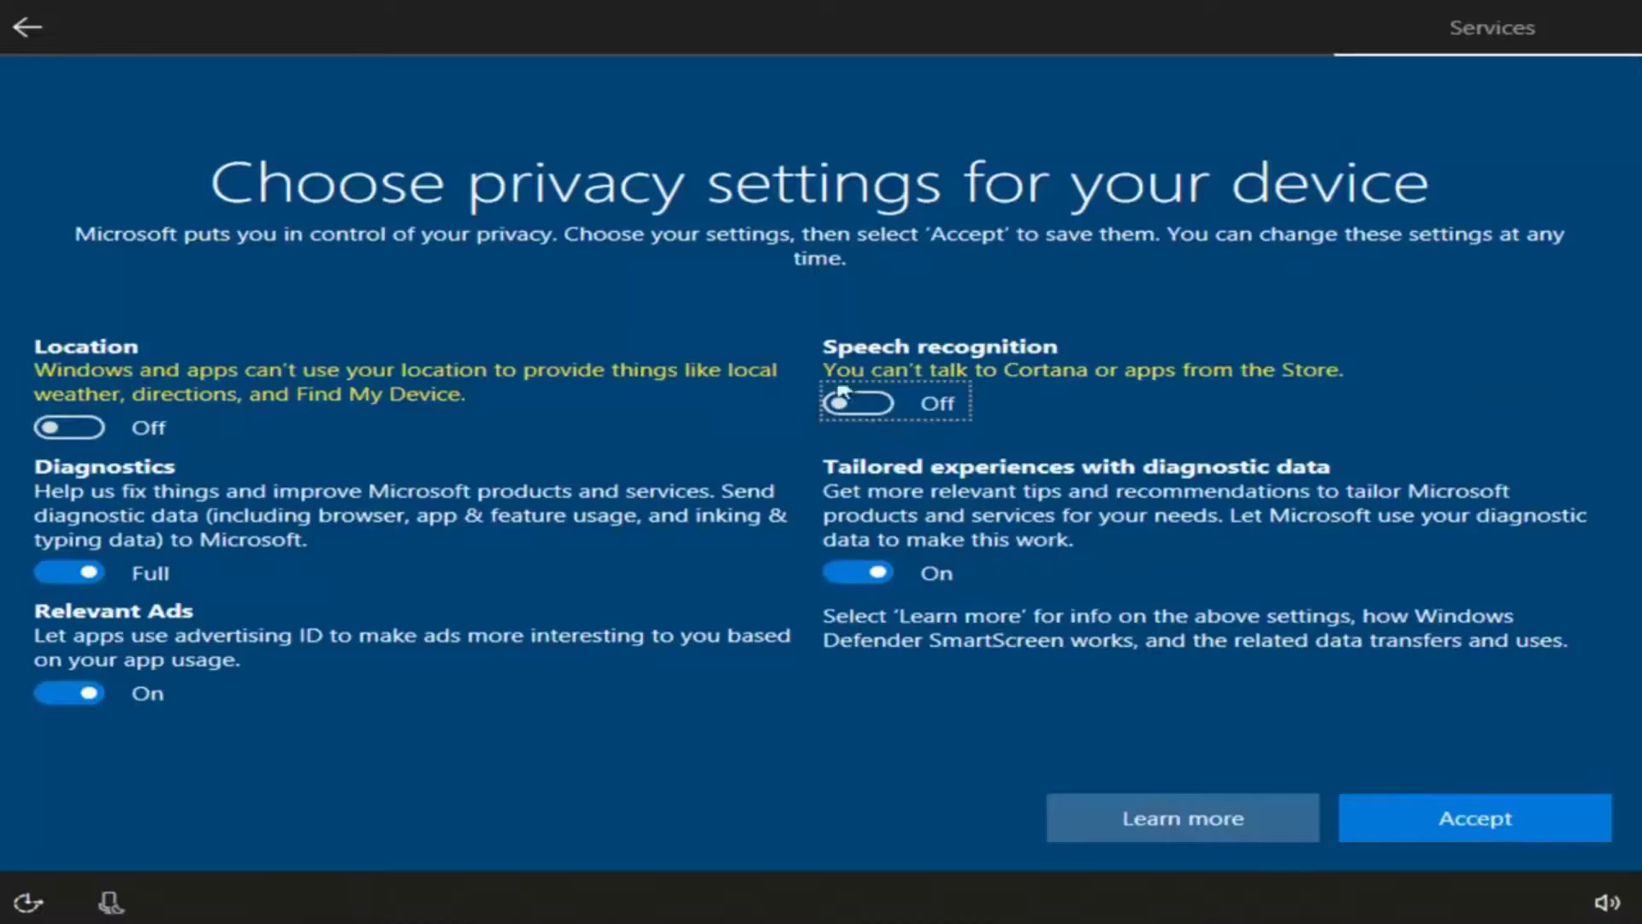
pyautogui.click(848, 565)
pyautogui.click(51, 688)
pyautogui.click(58, 571)
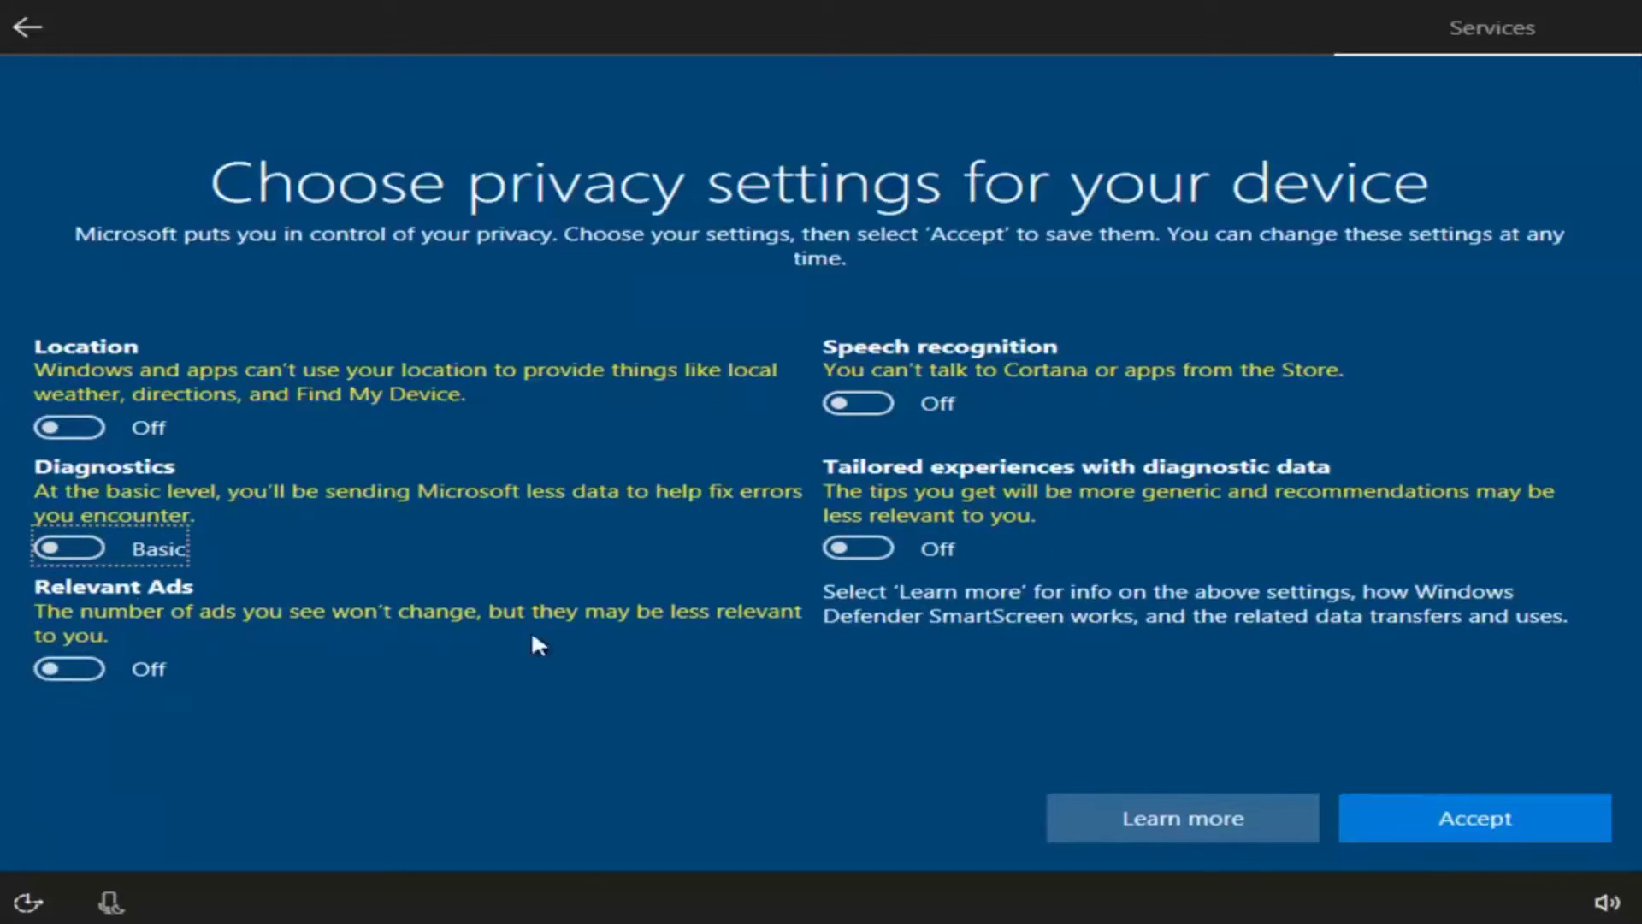
pyautogui.click(1382, 821)
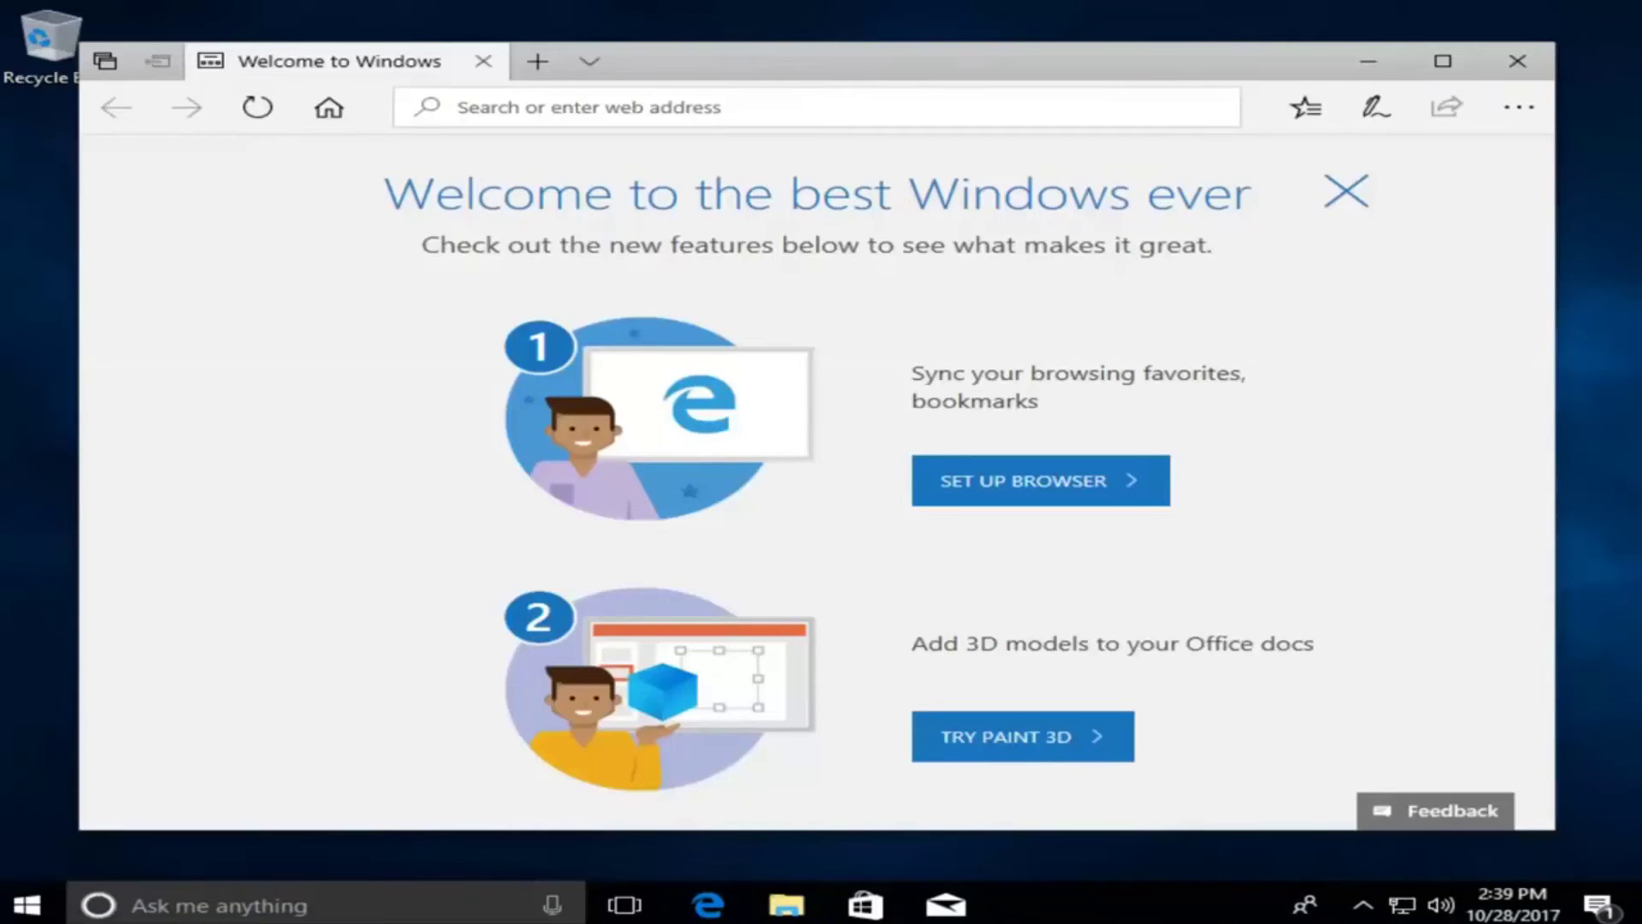
# Step: Close the Edge Welcome to Windows window, then open and dismiss the Start menu
pyautogui.click(1105, 69)
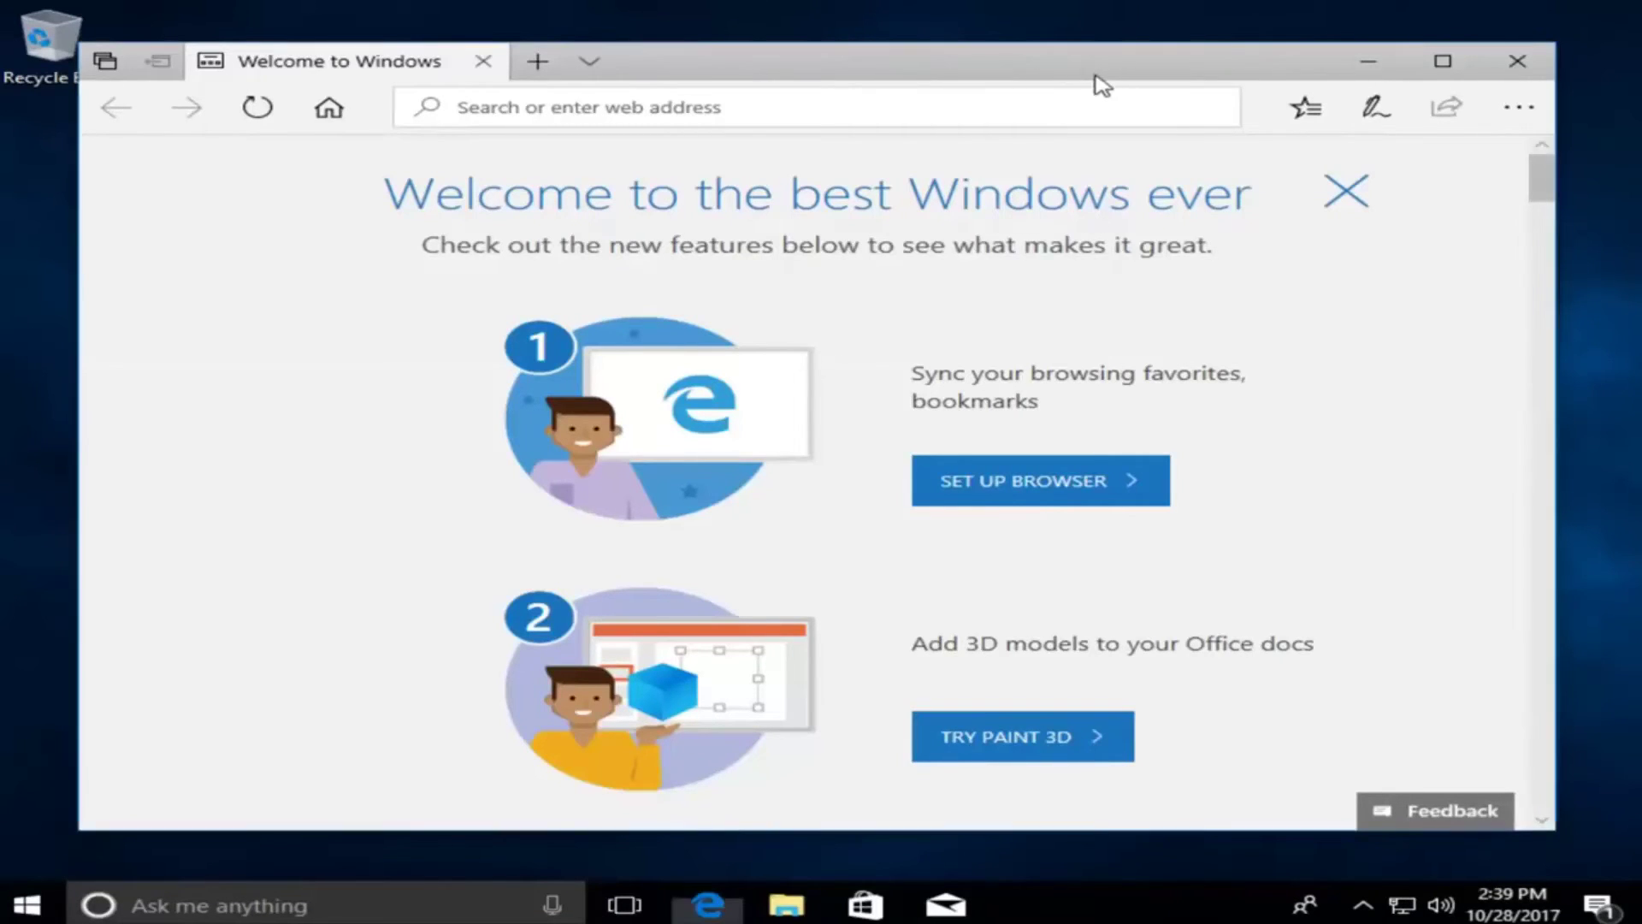
pyautogui.click(1517, 65)
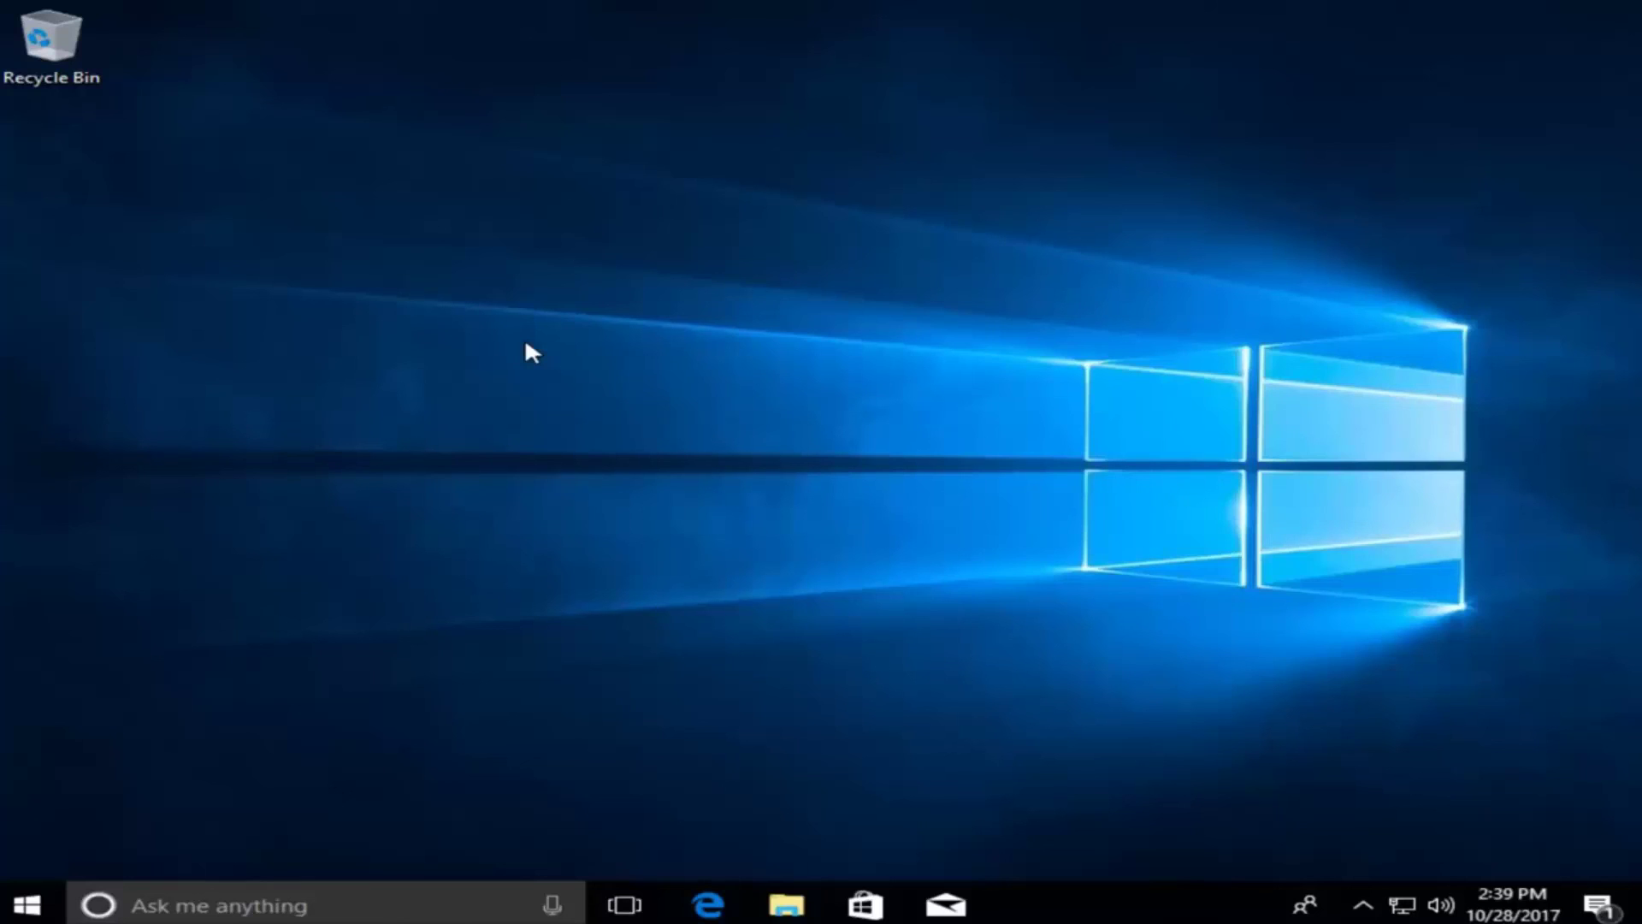
pyautogui.click(38, 894)
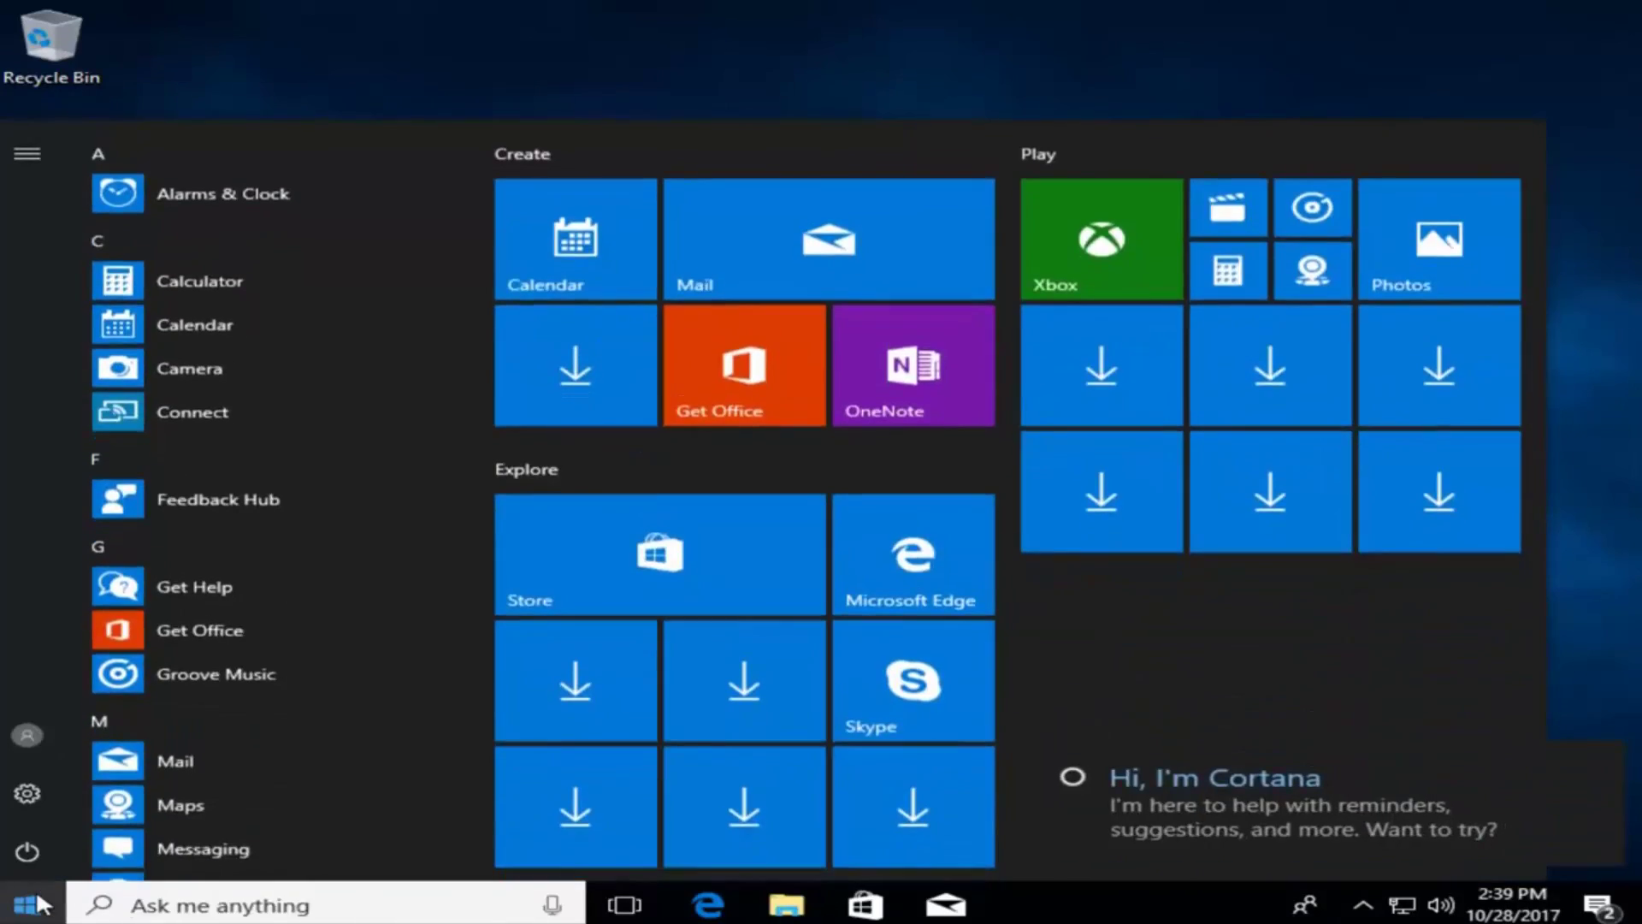
pyautogui.click(719, 47)
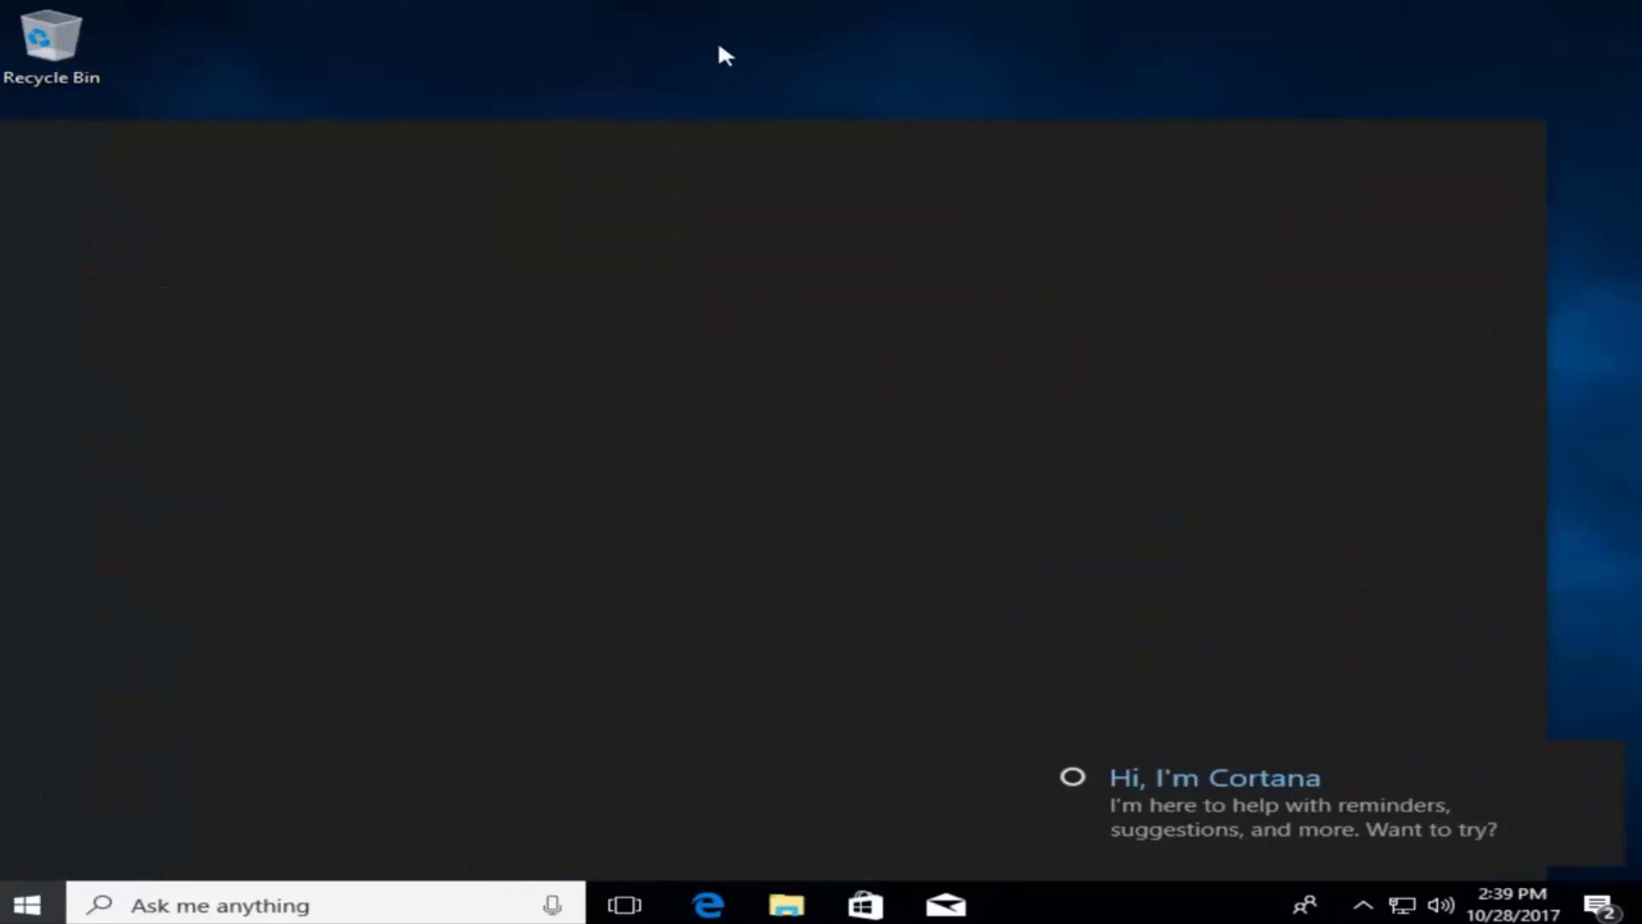